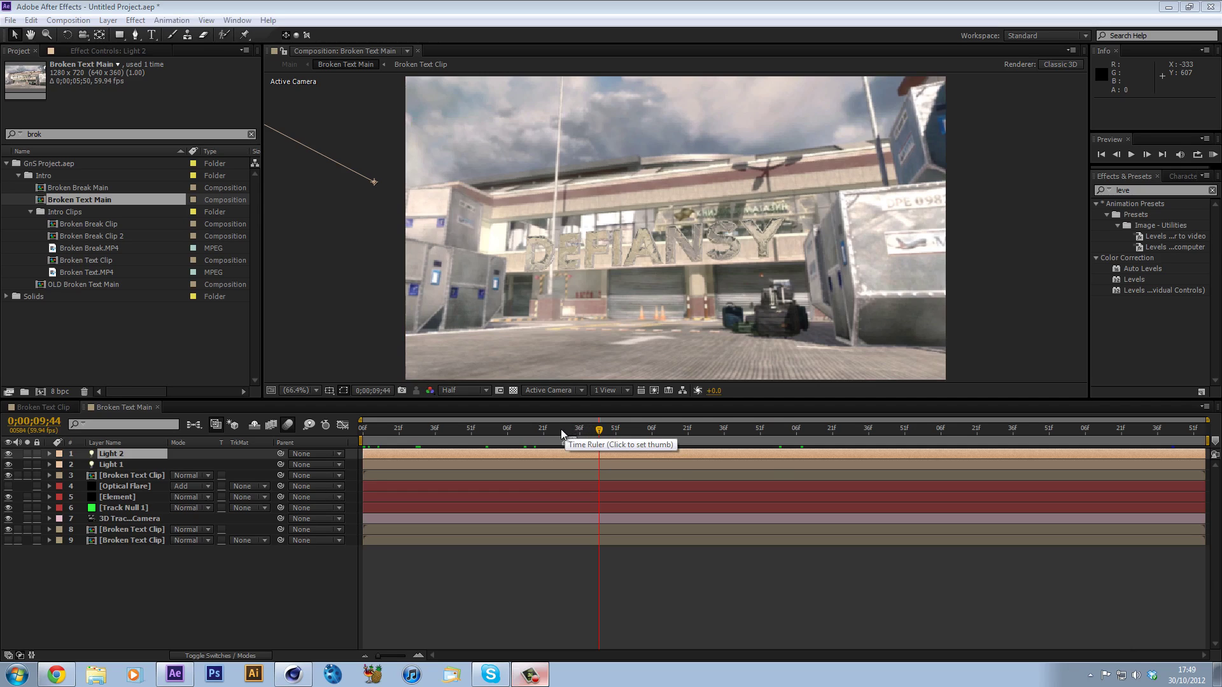
Step: Scrub through the Broken Text Main composition to examine how the 3D text assembles in front of the building
{"action": "left_click", "coordinate": [562, 437]}
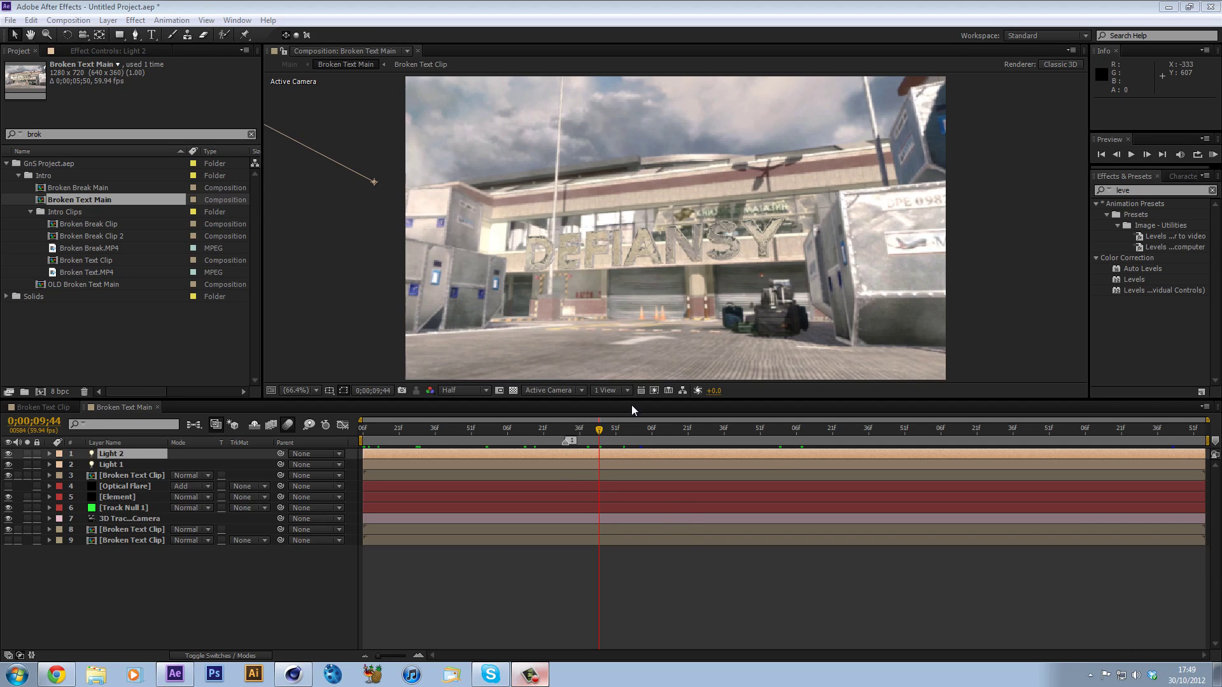
{"action": "left_click", "coordinate": [615, 433]}
{"action": "left_click_drag", "start_coordinate": [609, 439], "coordinate": [601, 439]}
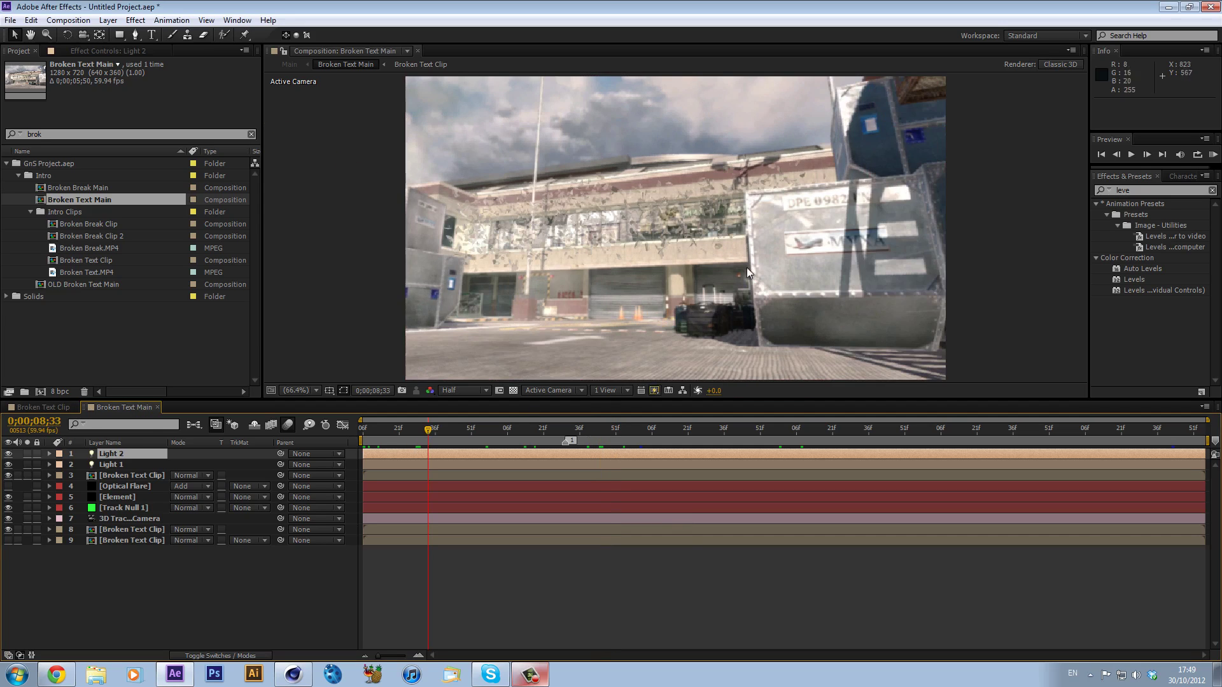
{"action": "left_click_drag", "start_coordinate": [377, 436], "coordinate": [613, 460]}
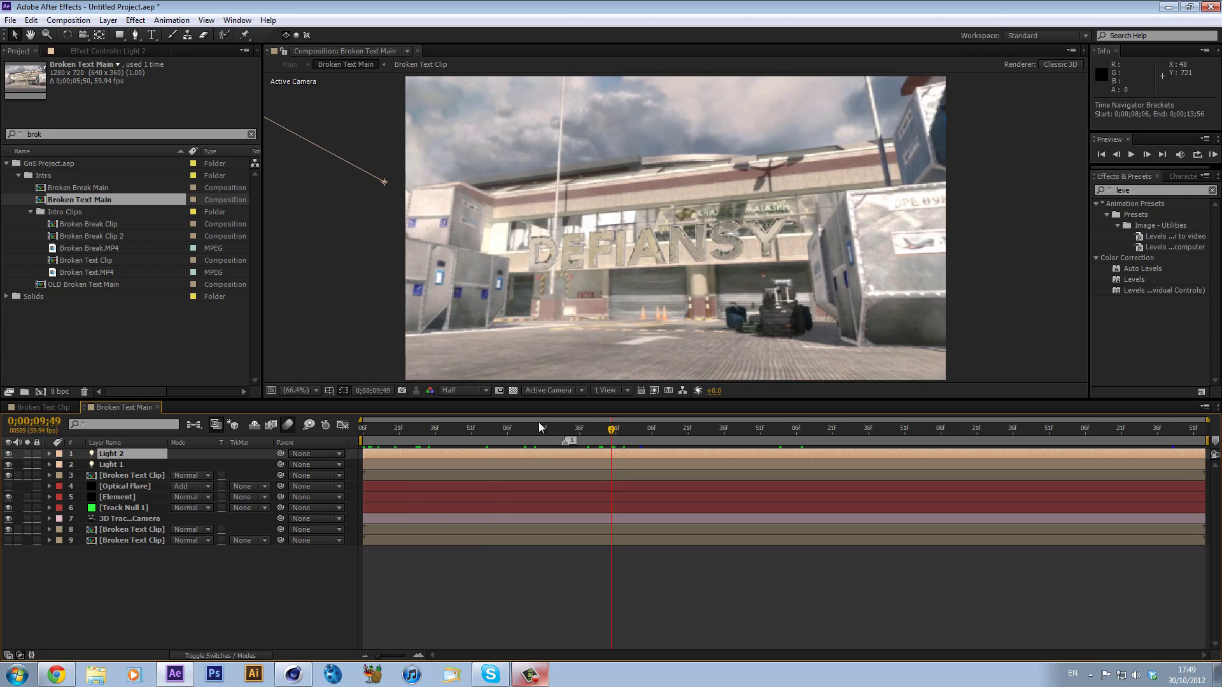
{"action": "left_click", "coordinate": [548, 429]}
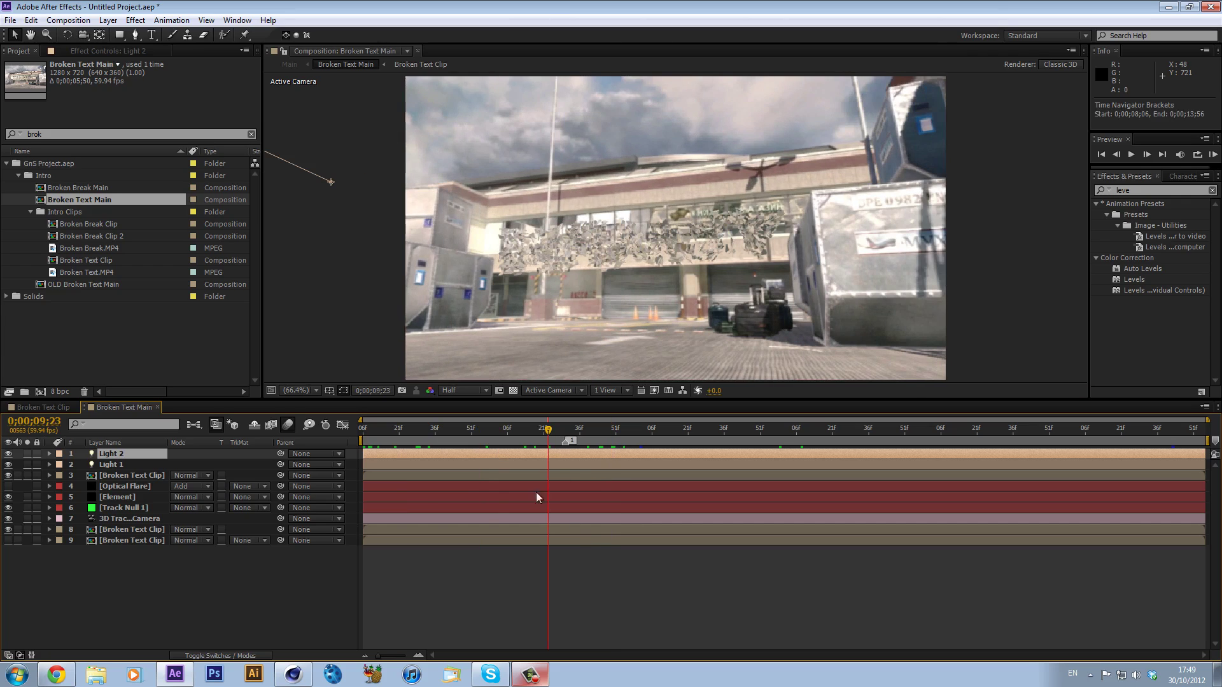
{"action": "left_click_drag", "start_coordinate": [590, 425], "coordinate": [894, 425]}
{"action": "left_click", "coordinate": [978, 438]}
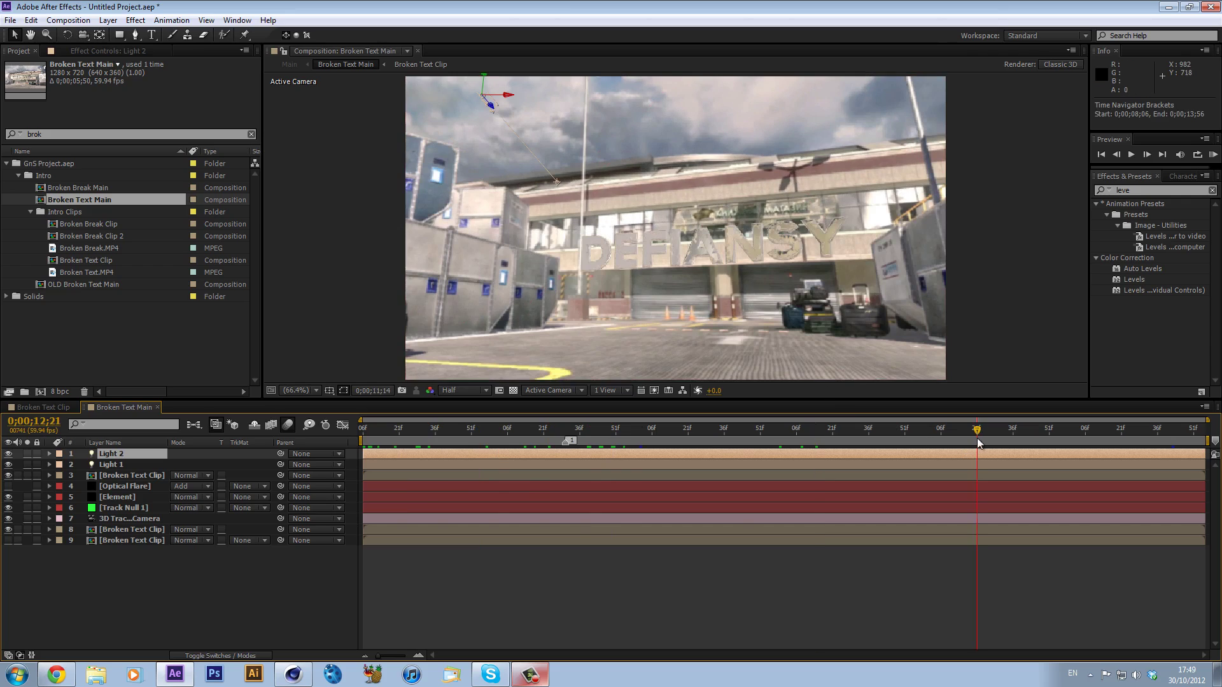
{"action": "left_click", "coordinate": [1168, 441]}
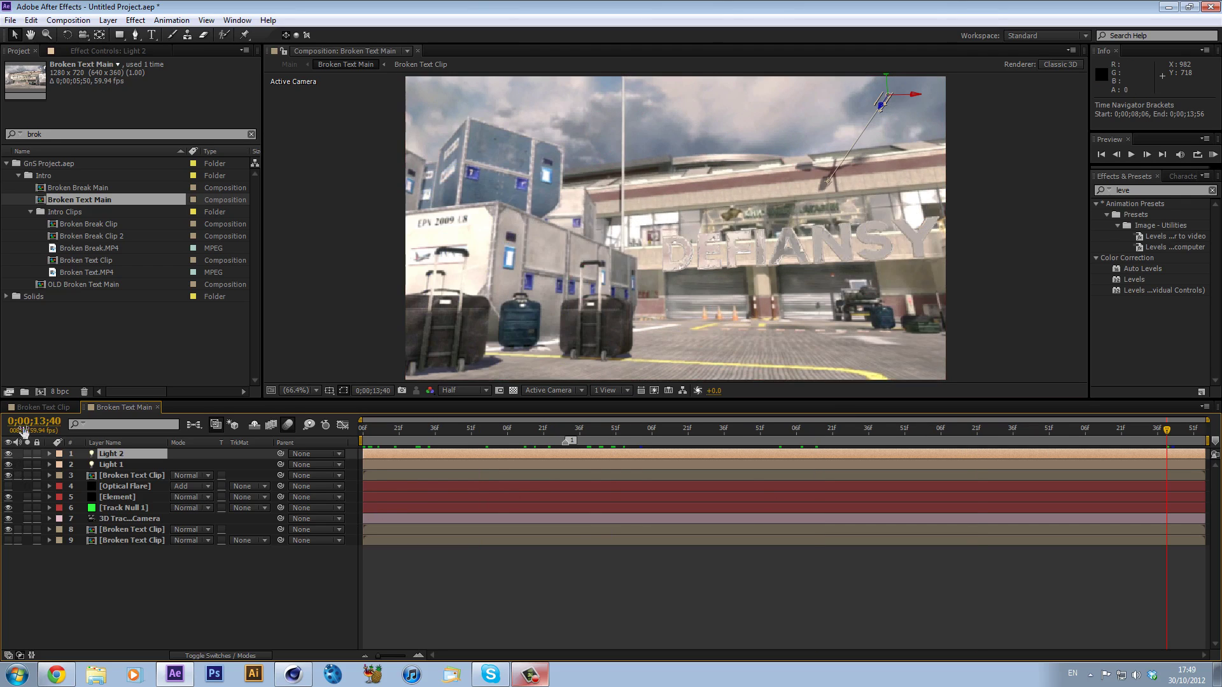
Step: Open the Broken Text Clip composition and scrub through its source footage
{"action": "left_click", "coordinate": [32, 408]}
{"action": "left_click", "coordinate": [559, 452]}
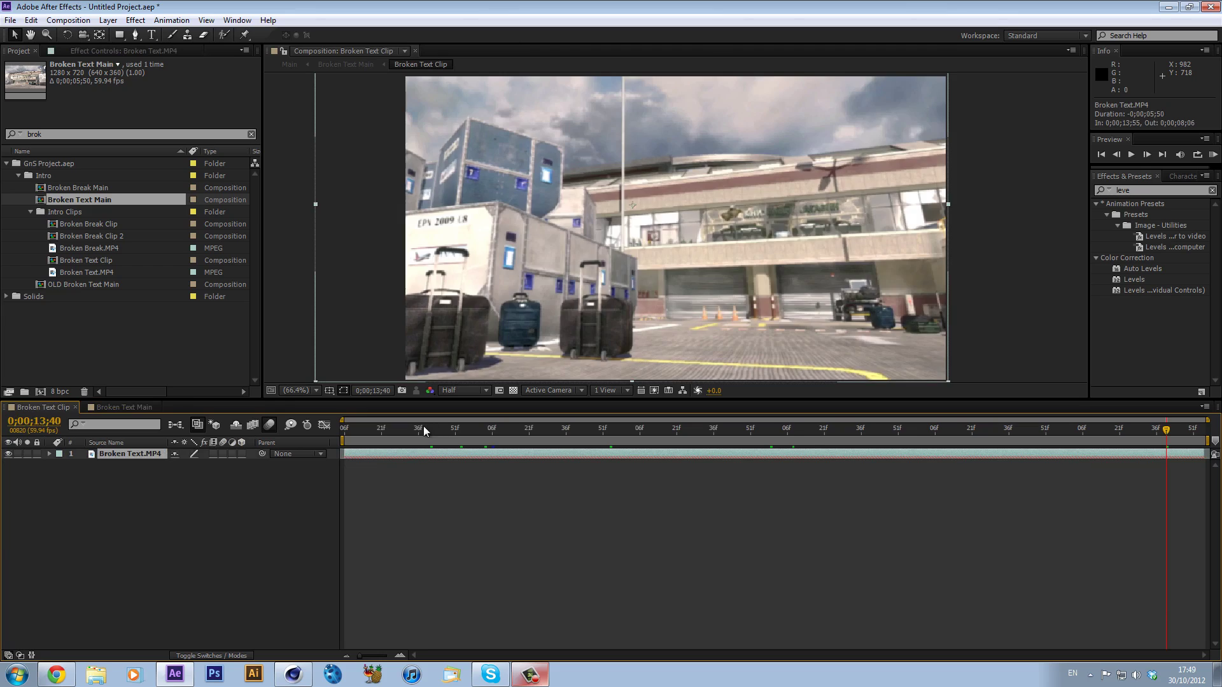
{"action": "left_click_drag", "start_coordinate": [423, 429], "coordinate": [893, 428]}
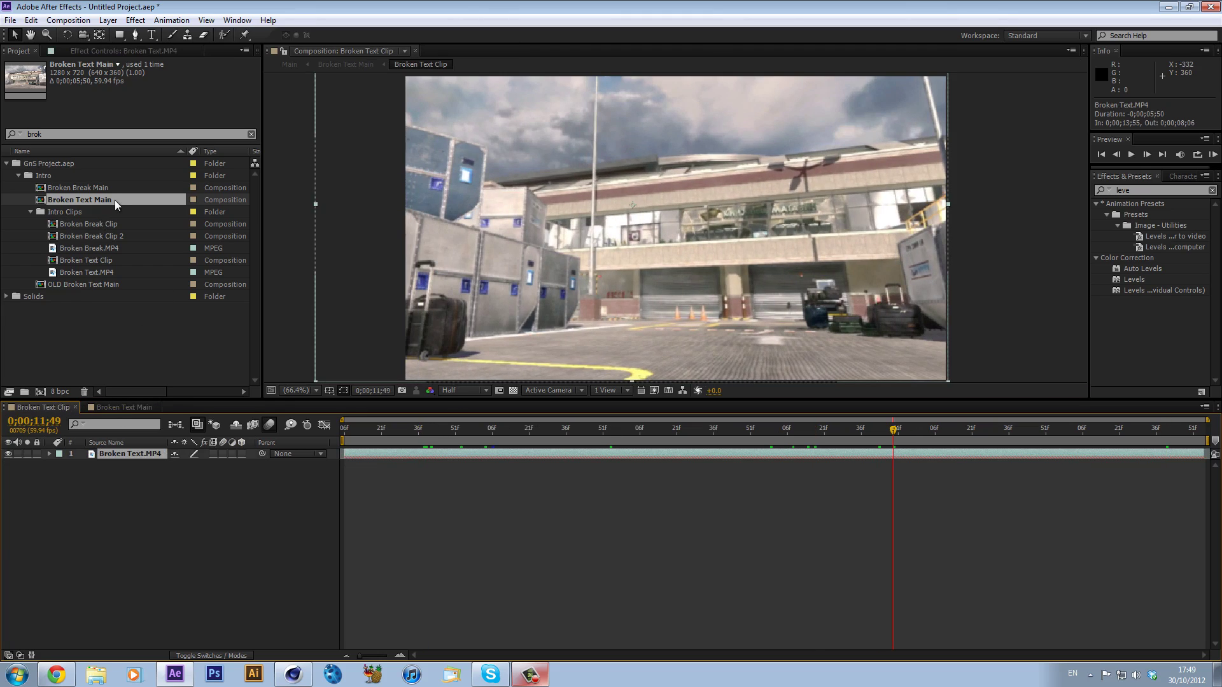
Step: Create a new composition from Broken Text Clip, duplicate its clip layer and mute the lower copy
{"action": "left_click", "coordinate": [92, 227]}
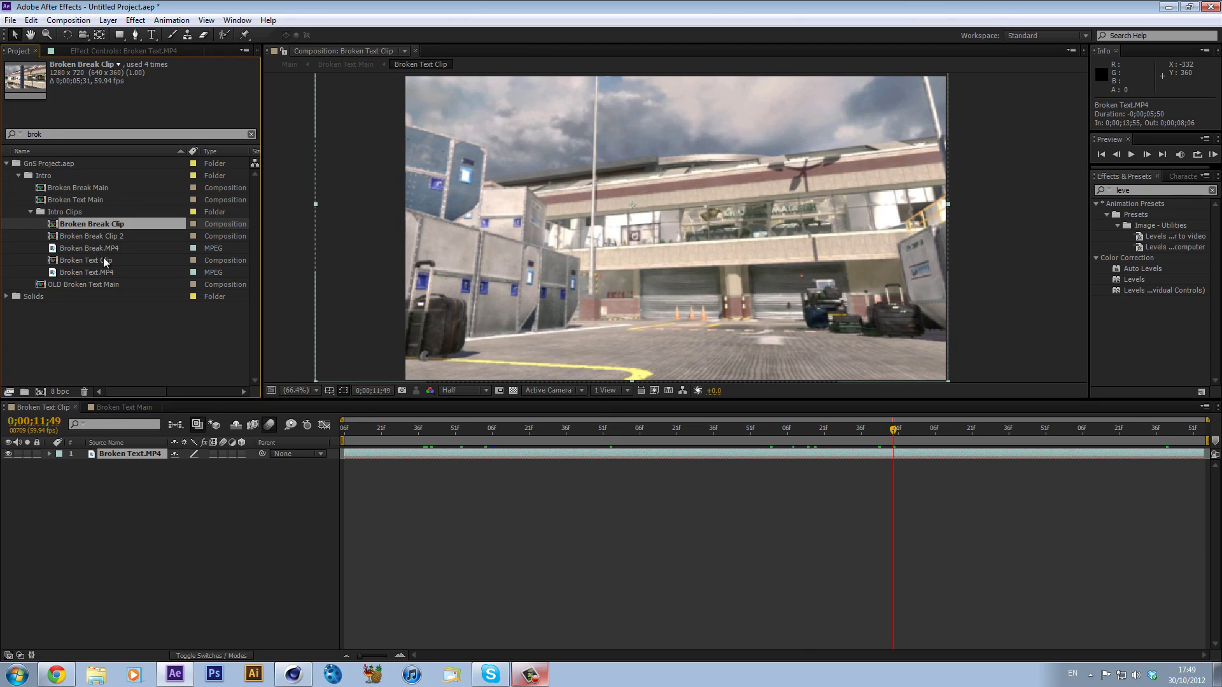
{"action": "left_click_drag", "start_coordinate": [103, 258], "coordinate": [40, 392]}
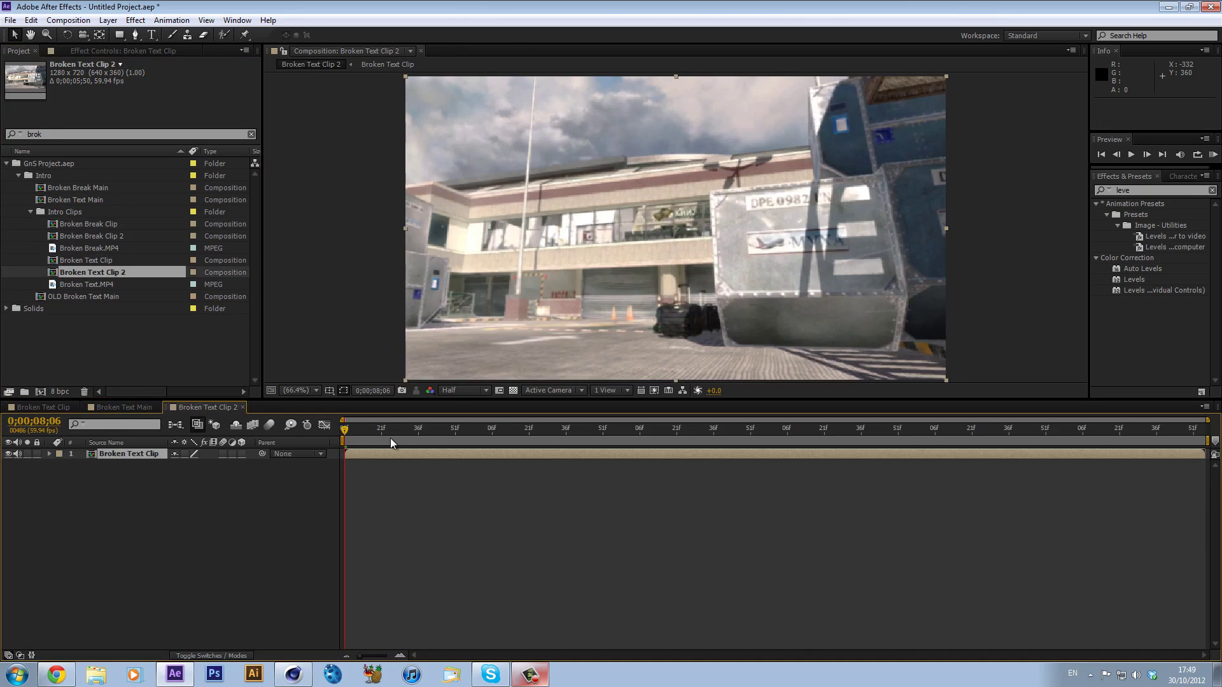
{"action": "mouse_move", "coordinate": [391, 438]}
{"action": "left_mouse_down"}
{"action": "mouse_move", "coordinate": [829, 439]}
{"action": "mouse_move", "coordinate": [406, 429]}
{"action": "left_mouse_up"}
{"action": "key", "text": "Home"}
{"action": "key", "text": "ctrl+d"}
{"action": "left_click", "coordinate": [18, 464]}
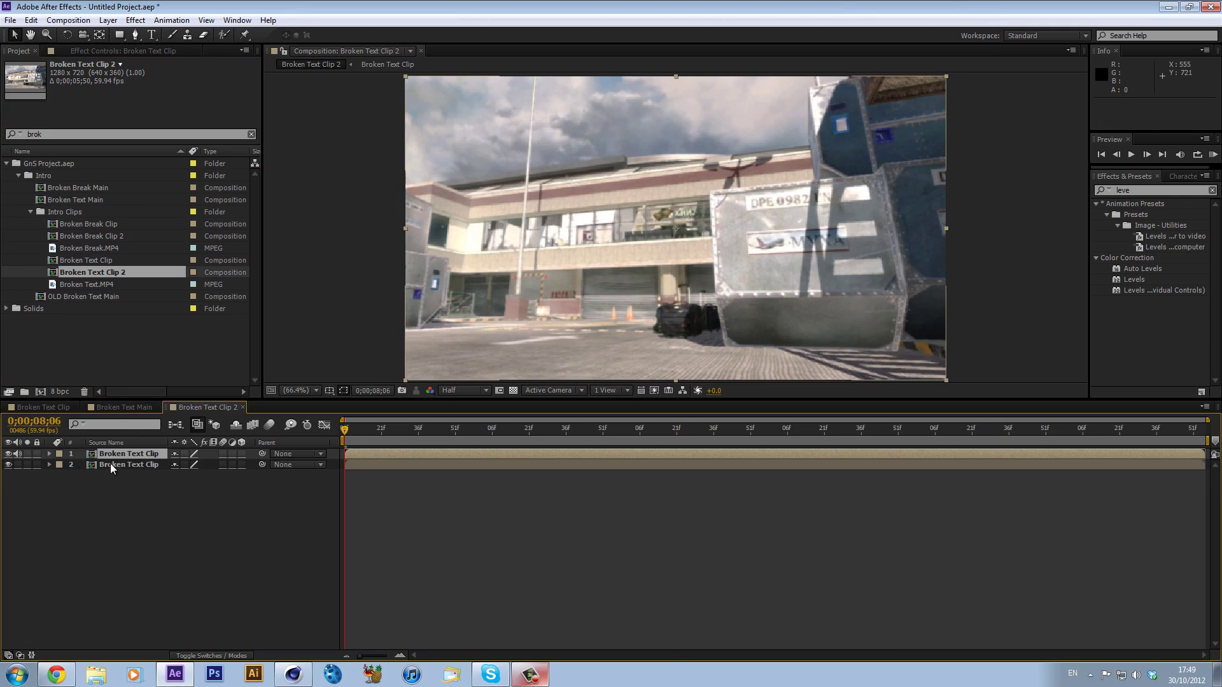
Step: Apply Fast Blur to the lower Broken Text Clip layer with blurriness 10 and Repeat Edge Pixels enabled
{"action": "left_click", "coordinate": [112, 465]}
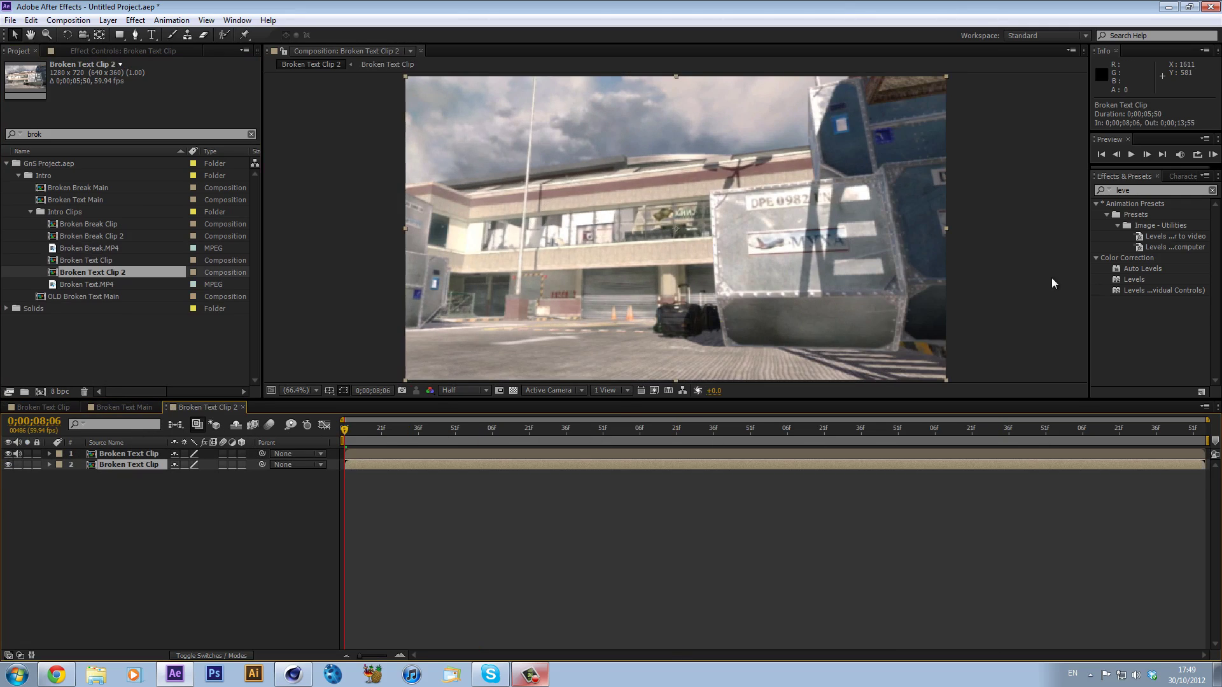
{"action": "left_click", "coordinate": [1158, 190]}
{"action": "type", "text": "fast"}
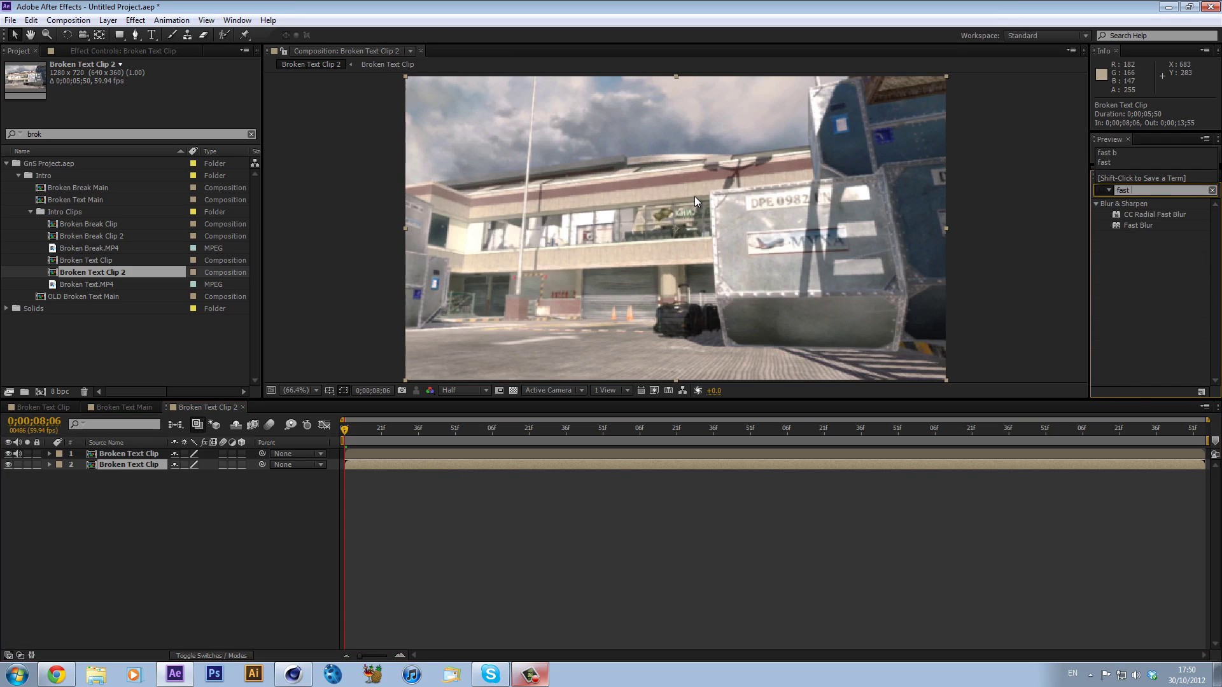
{"action": "left_click_drag", "start_coordinate": [1138, 226], "coordinate": [878, 465]}
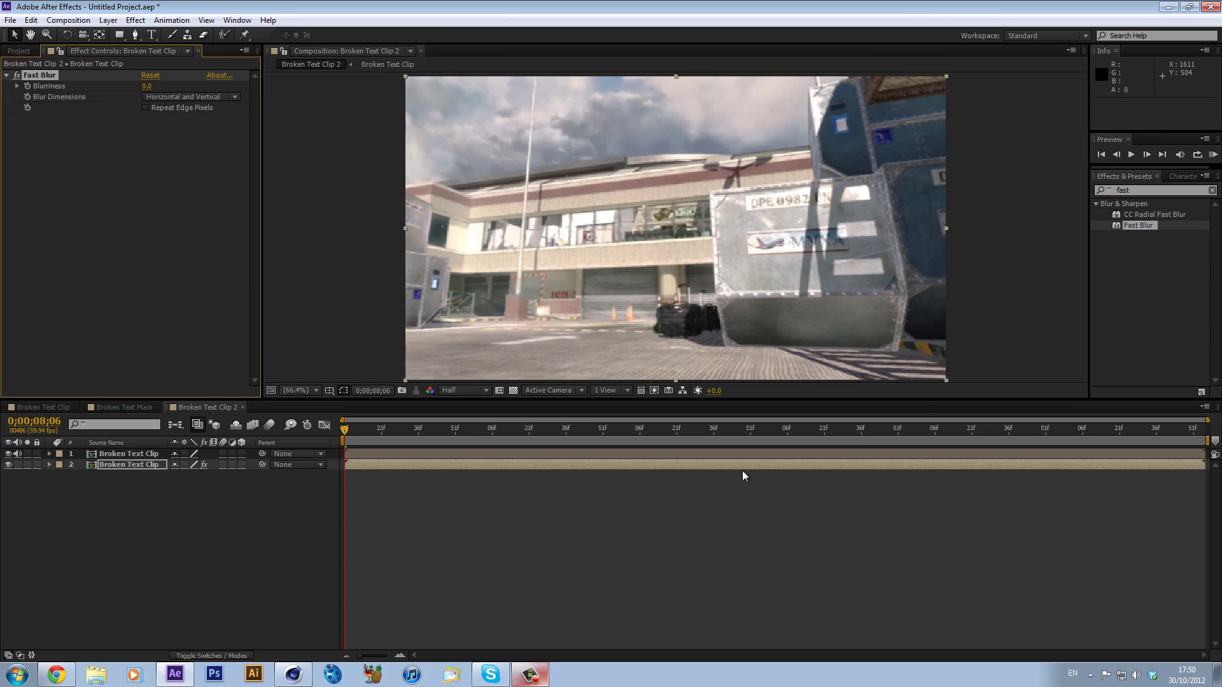
{"action": "left_click", "coordinate": [149, 93]}
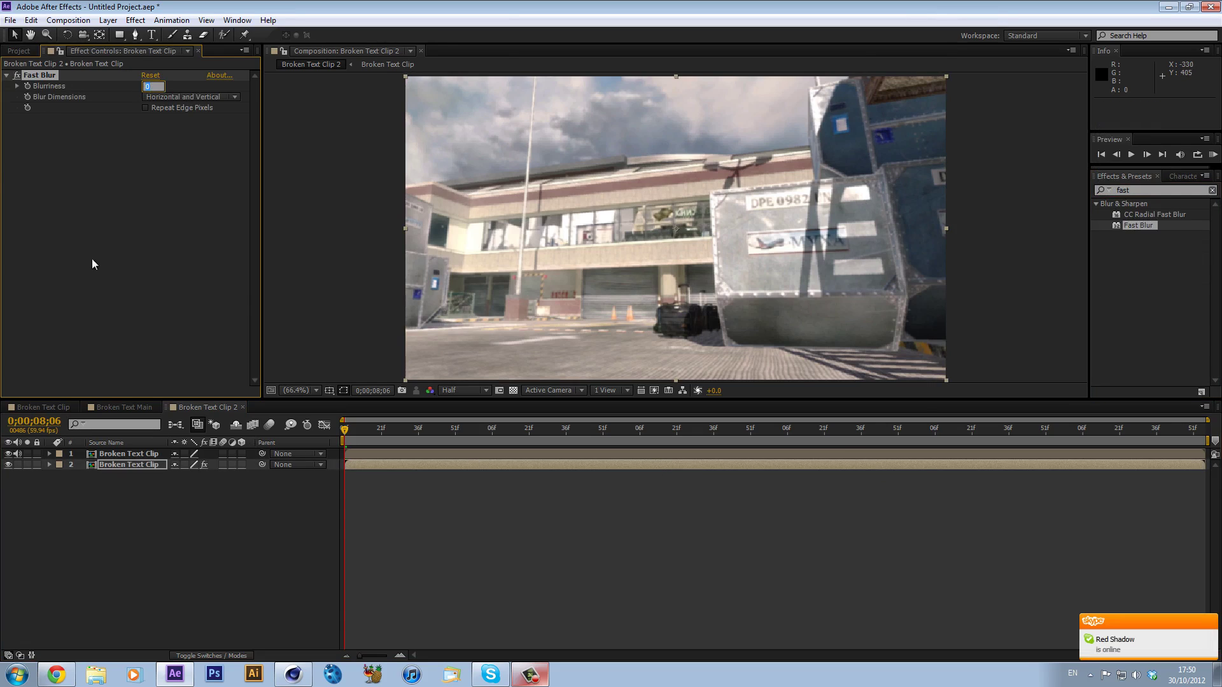
{"action": "type", "text": "10"}
{"action": "key", "text": "Return"}
{"action": "left_click", "coordinate": [180, 109]}
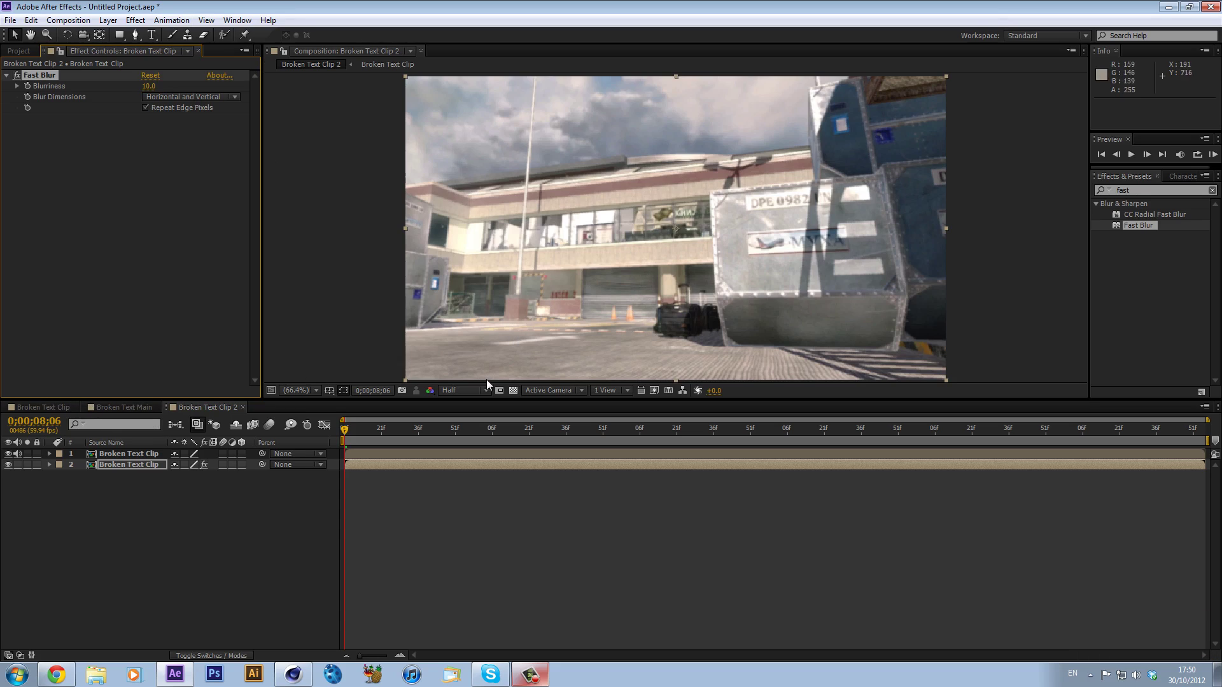
Step: Copy the 3D Tracker Camera and Track Null 1 layers from Broken Text Main to the top of Broken Text Clip 2
{"action": "left_click", "coordinate": [104, 409]}
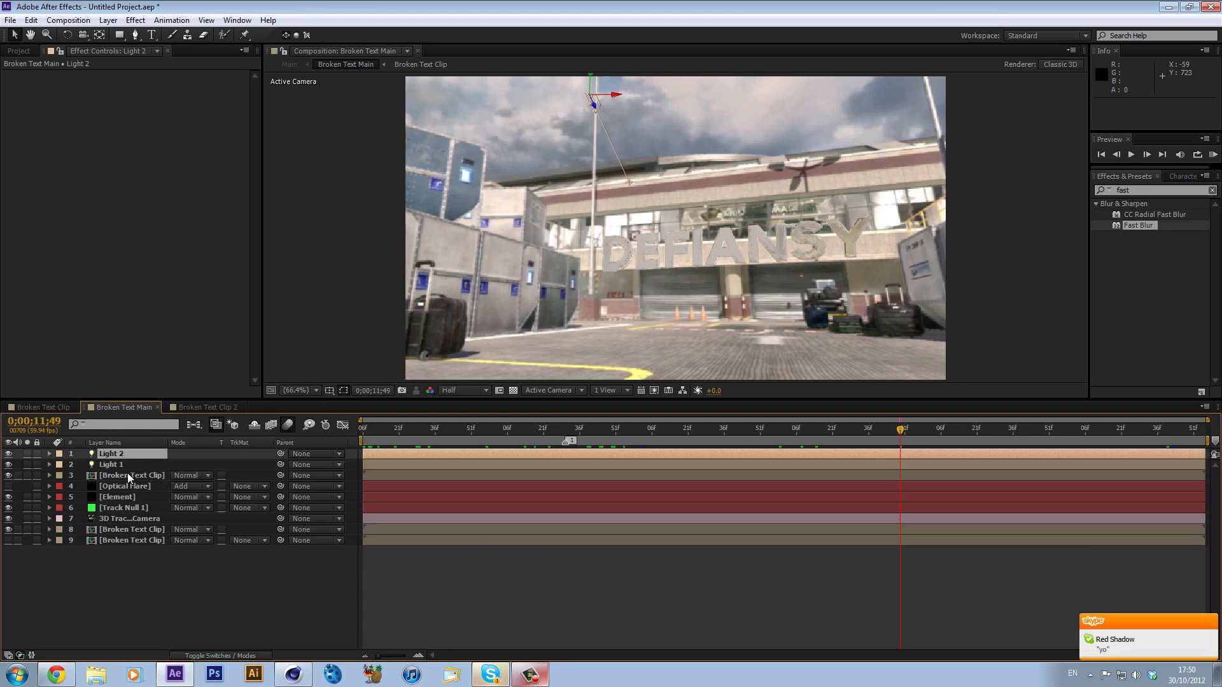
{"action": "left_click", "coordinate": [143, 476]}
{"action": "left_click", "coordinate": [141, 515]}
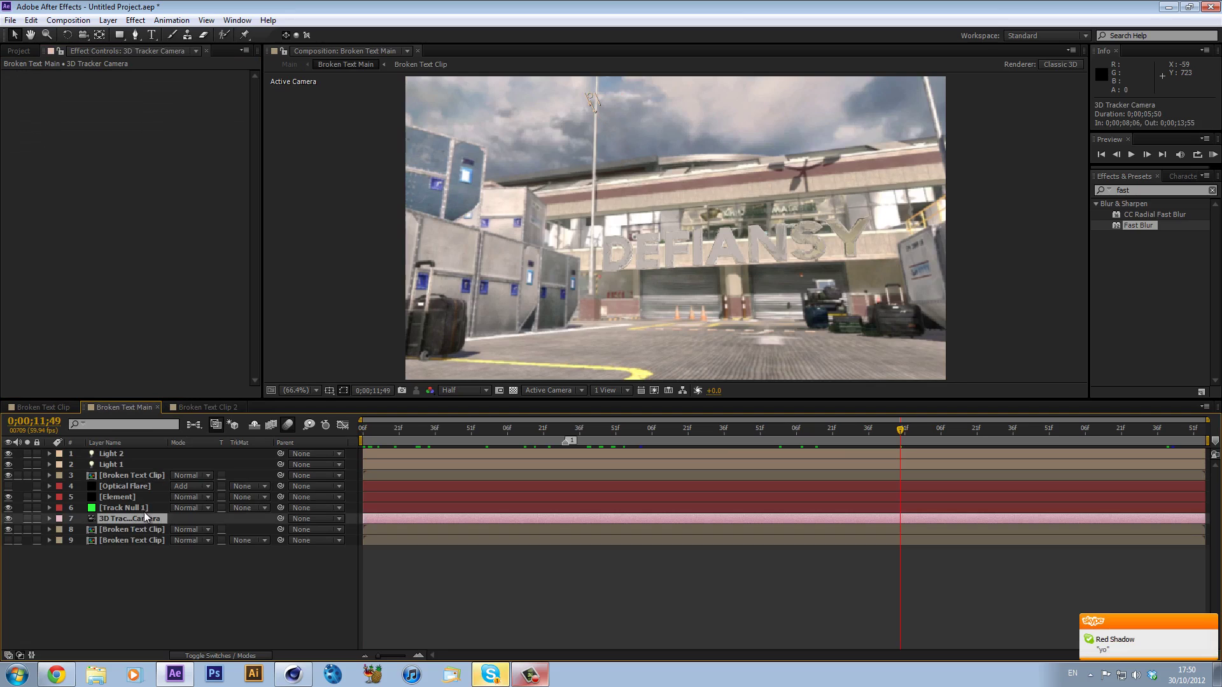
{"action": "left_click", "coordinate": [145, 511], "text": "ctrl"}
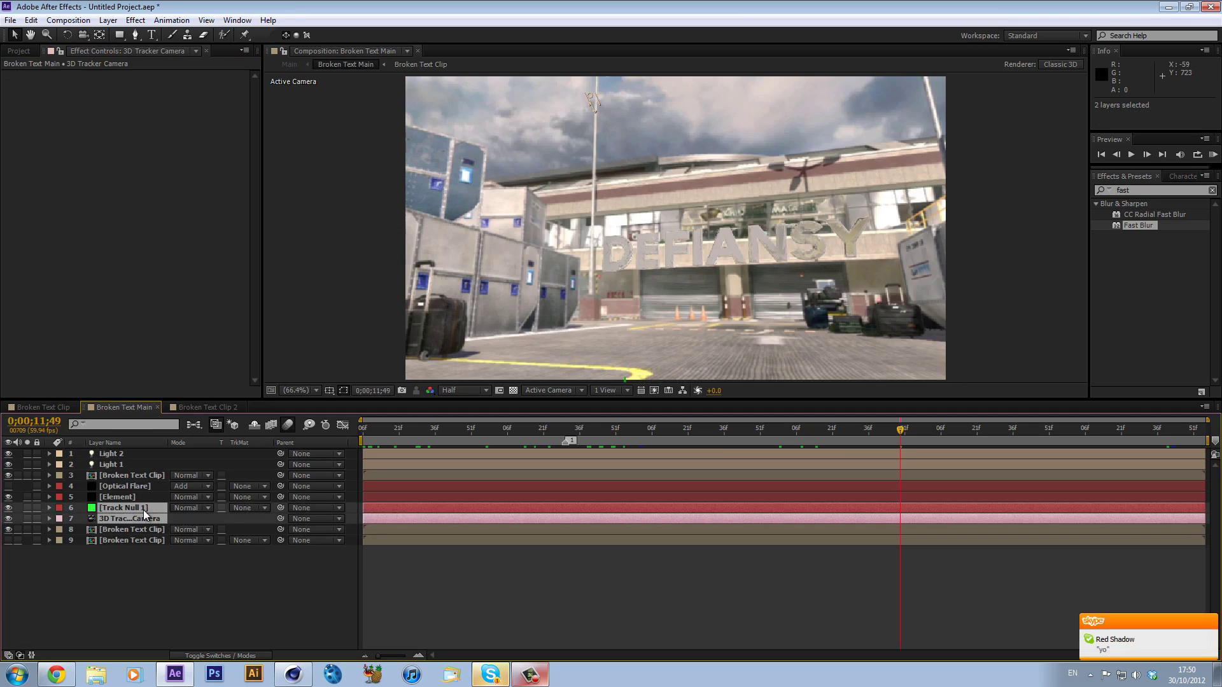
{"action": "key", "text": "ctrl+c"}
{"action": "left_click", "coordinate": [204, 407]}
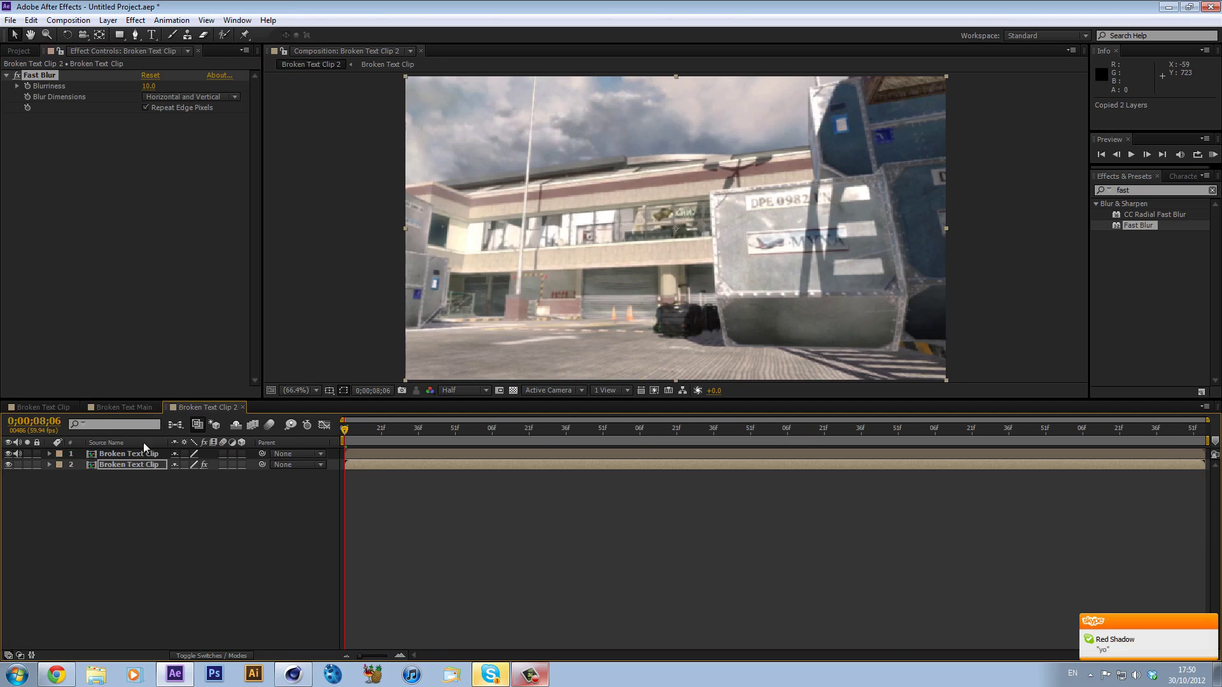
{"action": "key", "text": "ctrl+v"}
{"action": "mouse_move", "coordinate": [127, 467]}
{"action": "left_mouse_down"}
{"action": "mouse_move", "coordinate": [132, 478]}
{"action": "mouse_move", "coordinate": [136, 450]}
{"action": "left_mouse_up"}
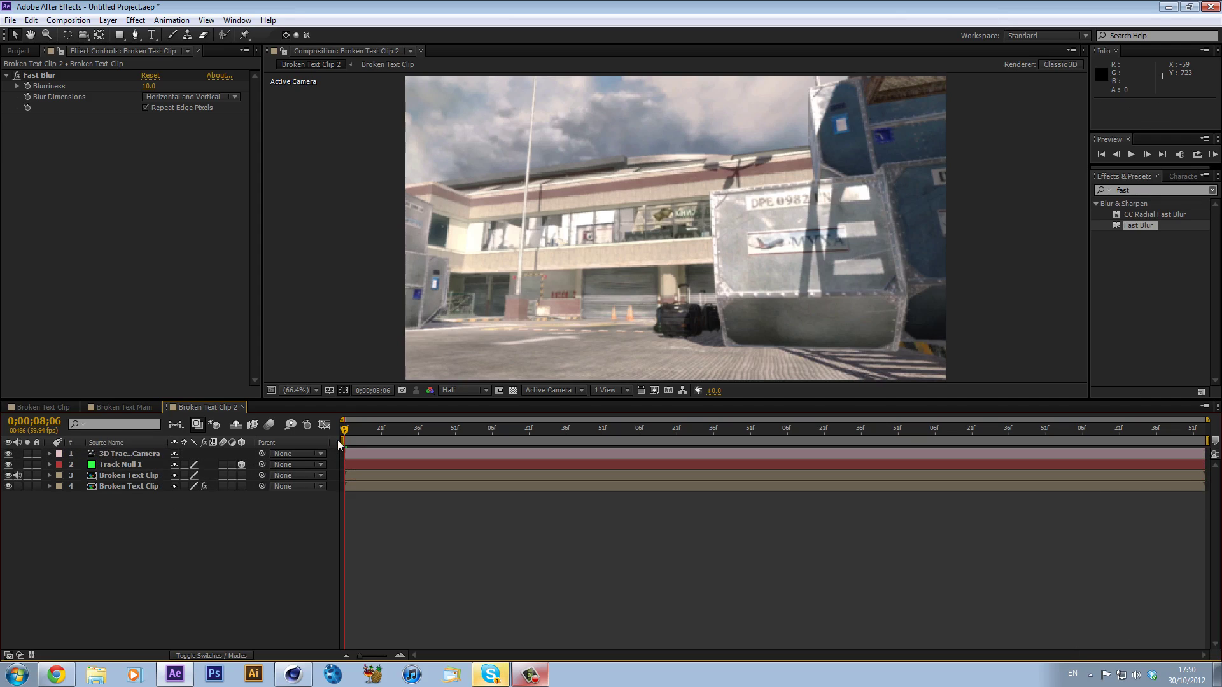
Step: Add a new gray solid and a null object to the Broken Text Clip 2 composition
{"action": "left_click", "coordinate": [108, 20]}
{"action": "mouse_move", "coordinate": [120, 37]}
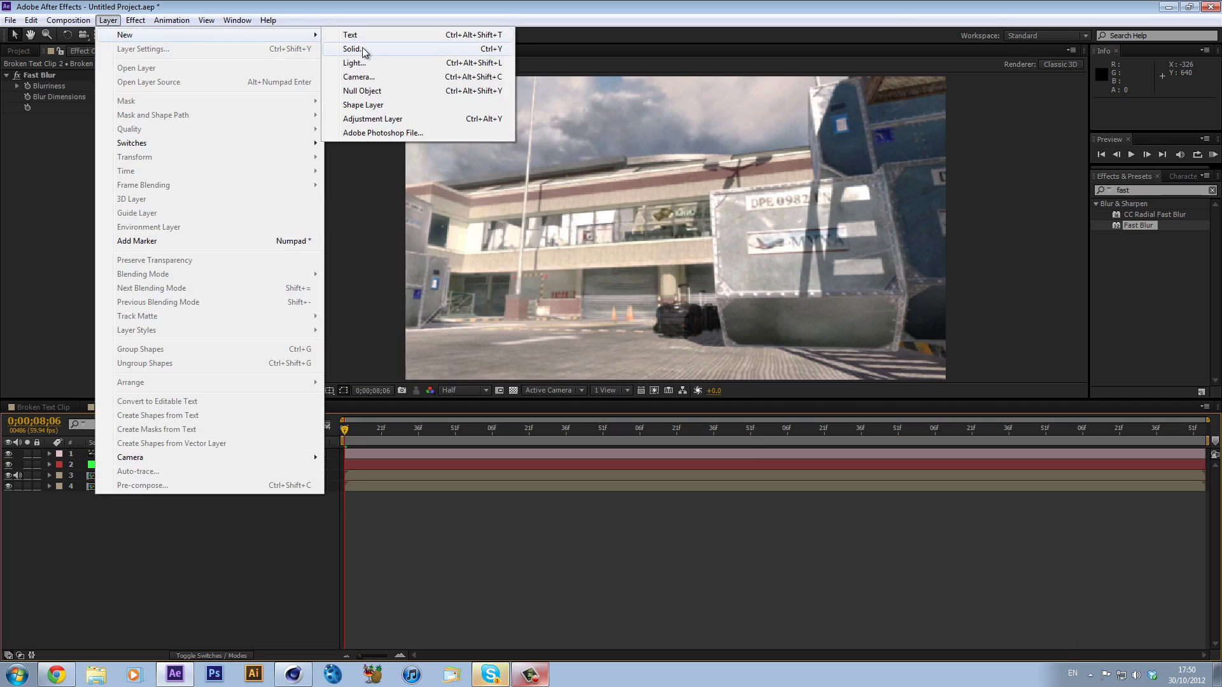
{"action": "left_click", "coordinate": [366, 49]}
{"action": "key", "text": "Return"}
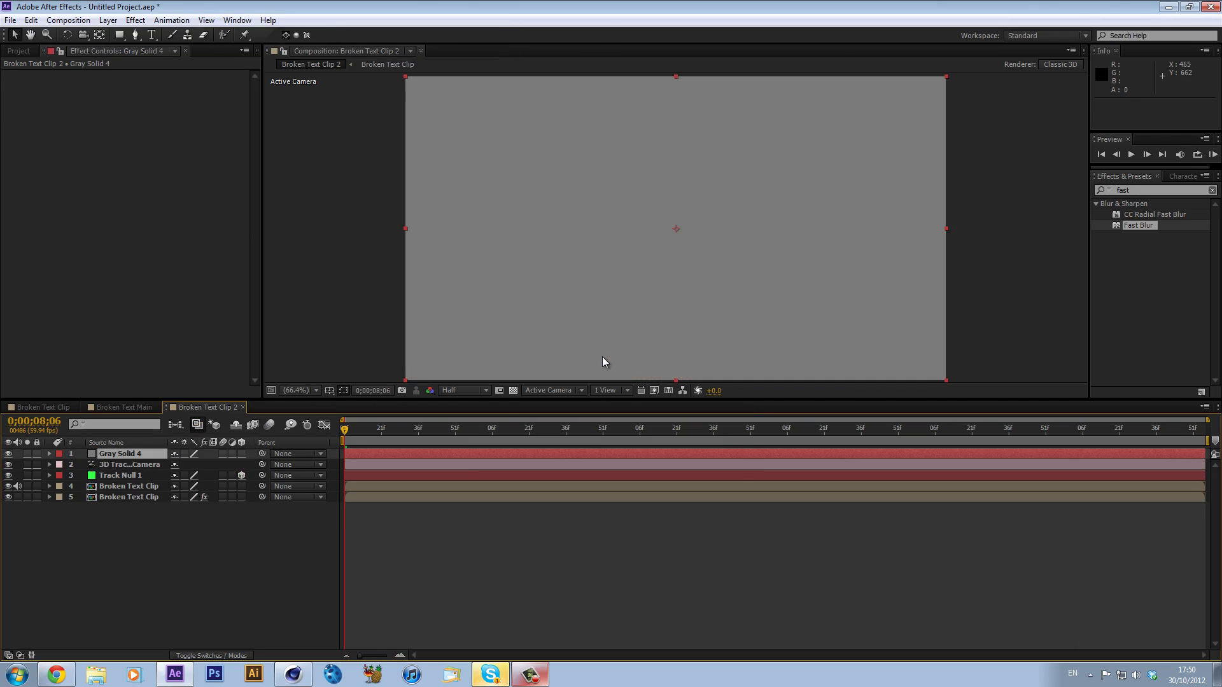
{"action": "left_click", "coordinate": [108, 20]}
{"action": "mouse_move", "coordinate": [127, 35]}
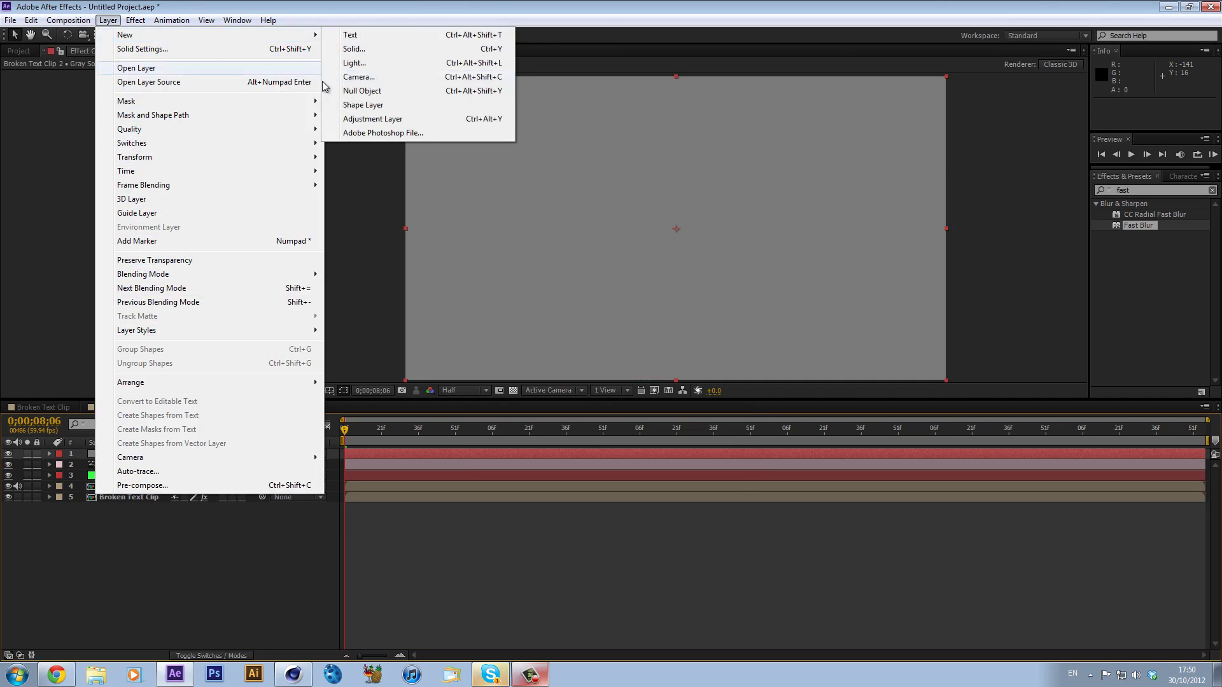
{"action": "left_click", "coordinate": [375, 93]}
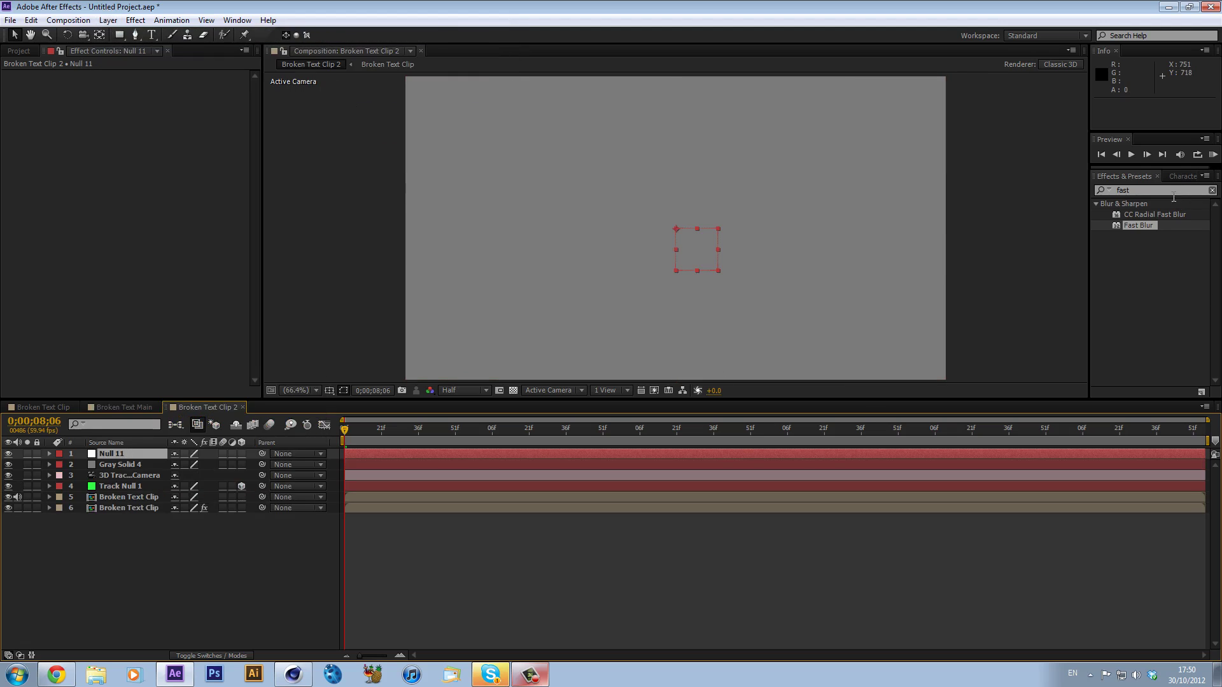
Step: Apply the Grid effect to the gray solid and make both the solid and the new null 3D layers
{"action": "left_click", "coordinate": [1174, 196]}
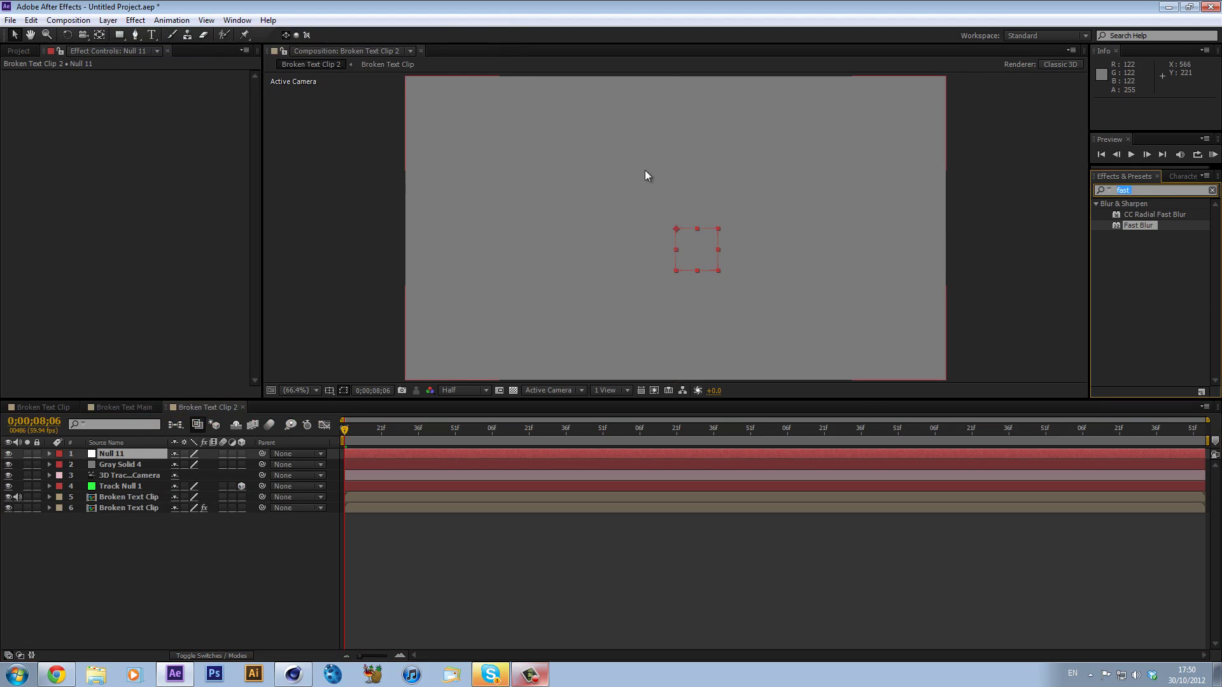
{"action": "type", "text": "grid"}
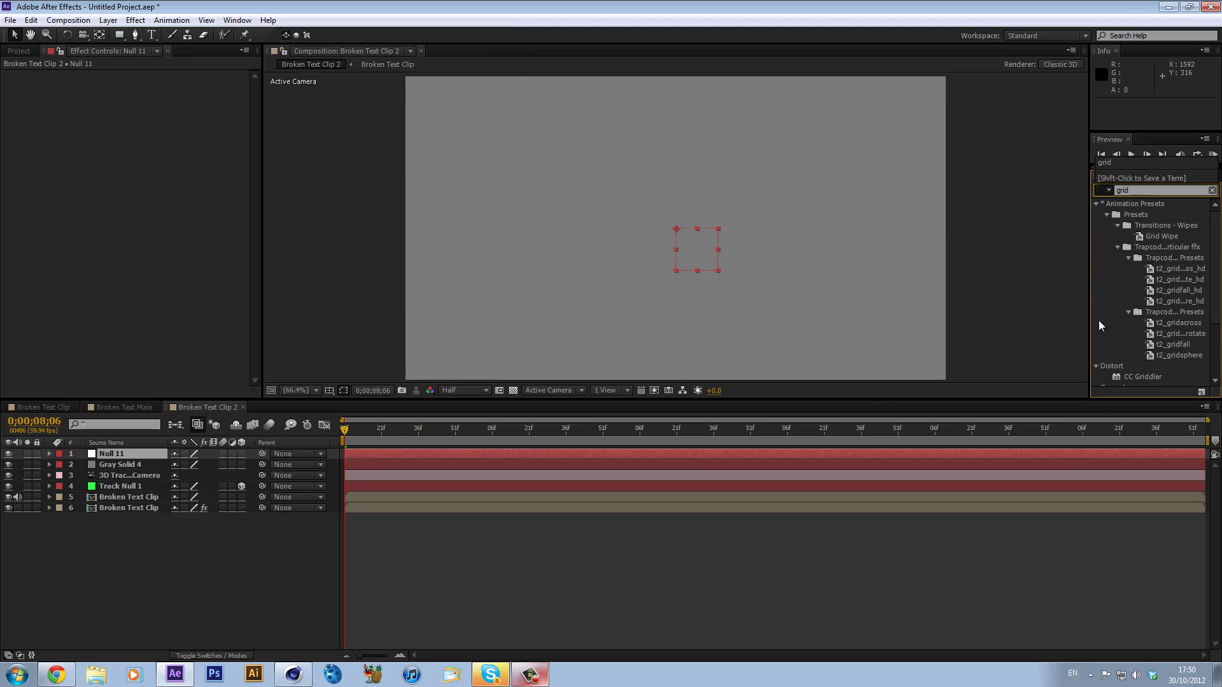
{"action": "scroll", "coordinate": [1098, 319], "scroll_direction": "down", "scroll_amount": 2}
{"action": "left_click_drag", "start_coordinate": [1134, 315], "coordinate": [183, 464]}
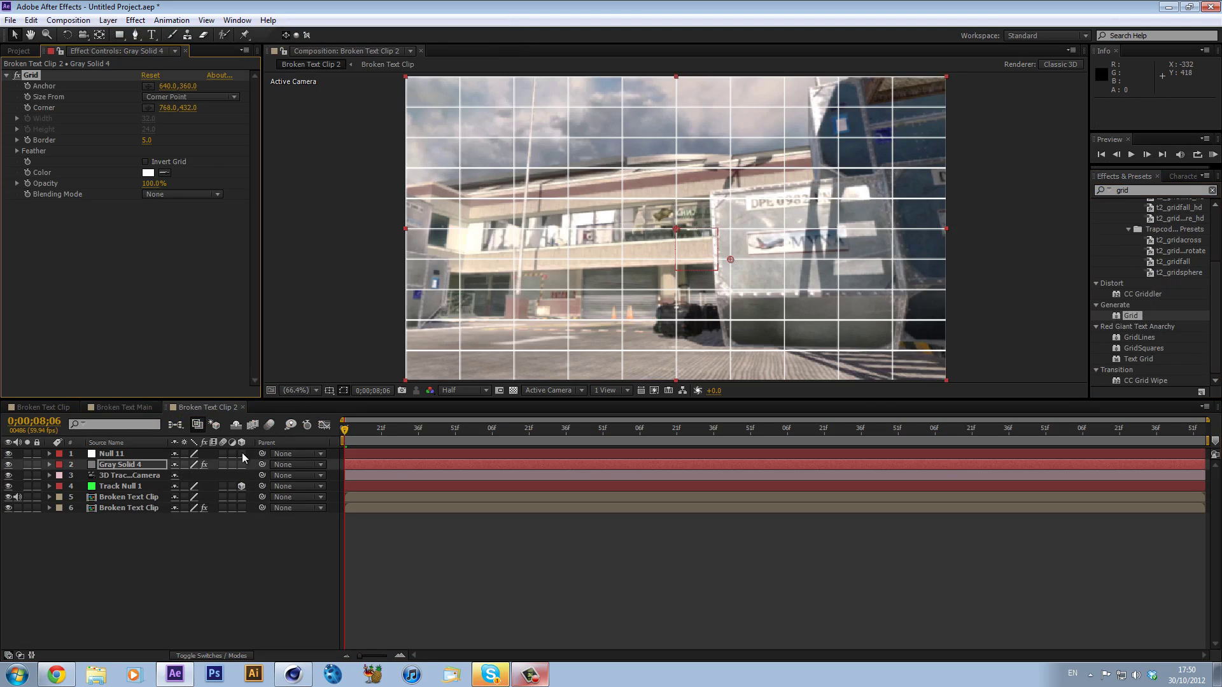
{"action": "left_click", "coordinate": [242, 465]}
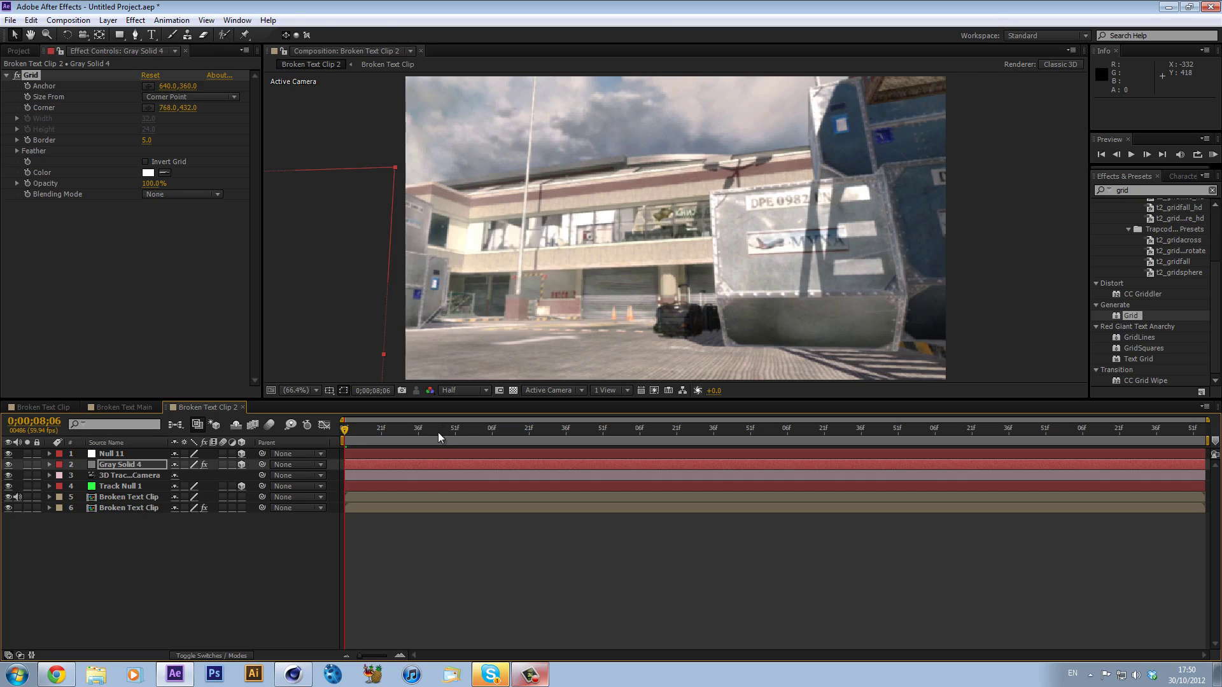
Step: Try rotating the new null by 90° about its X axis
{"action": "left_click", "coordinate": [442, 434]}
{"action": "left_click", "coordinate": [112, 453]}
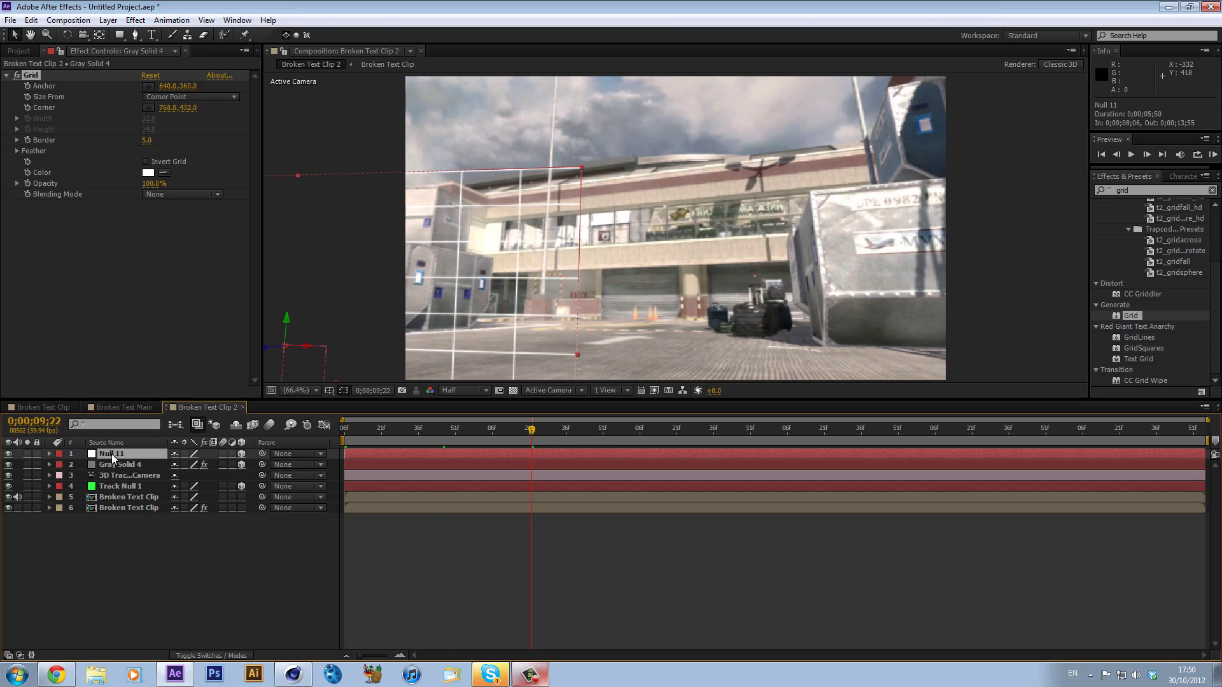
{"action": "key", "text": "r"}
{"action": "left_click", "coordinate": [187, 476]}
{"action": "type", "text": "90"}
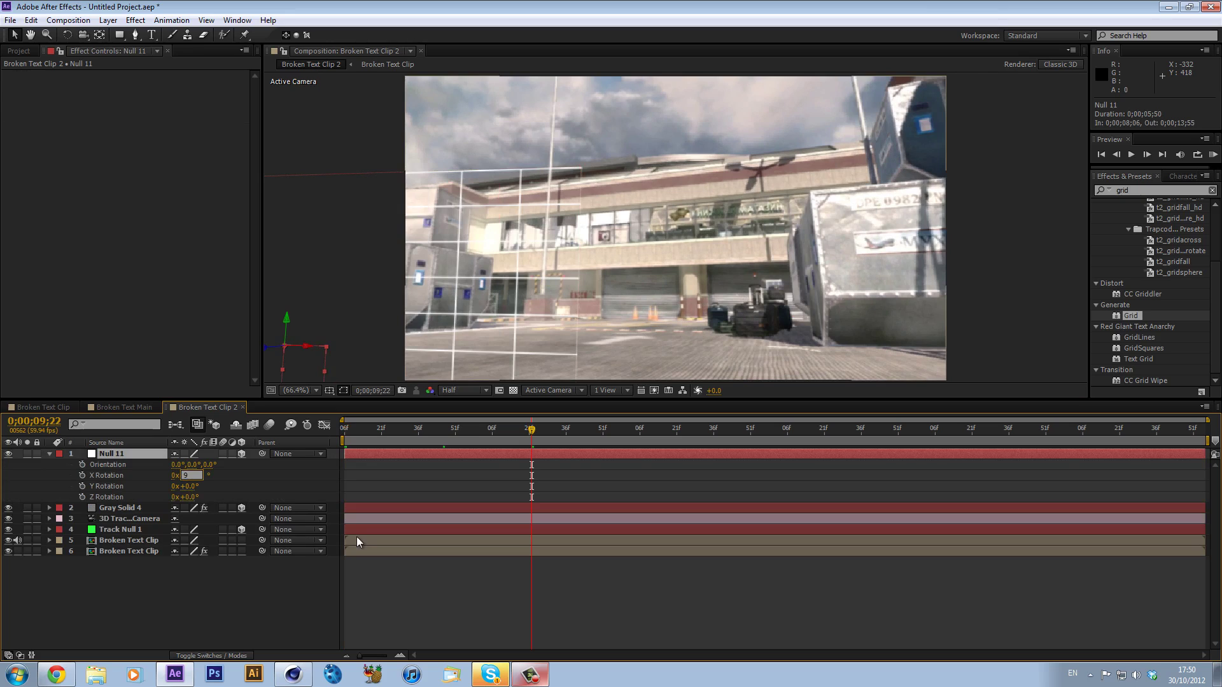
{"action": "key", "text": "Return"}
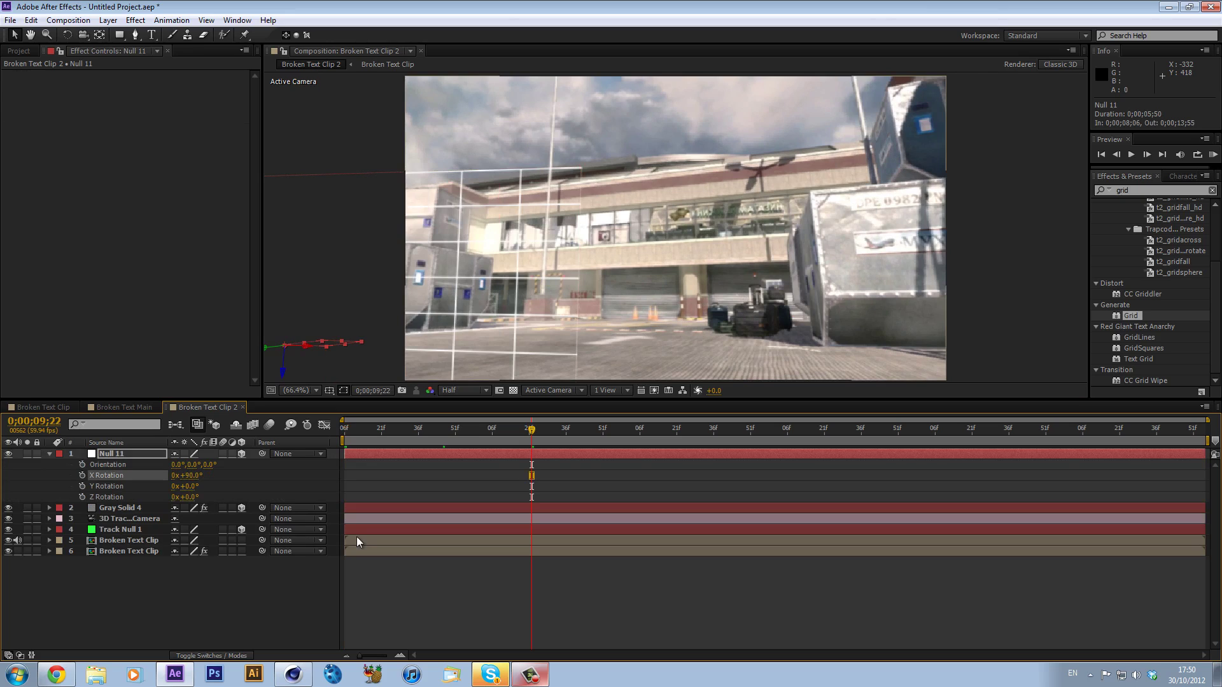
Step: Scrub the timeline to check the grid against the footage and reset the null's X rotation to 0°
{"action": "left_click", "coordinate": [371, 438]}
{"action": "left_click_drag", "start_coordinate": [381, 437], "coordinate": [415, 437]}
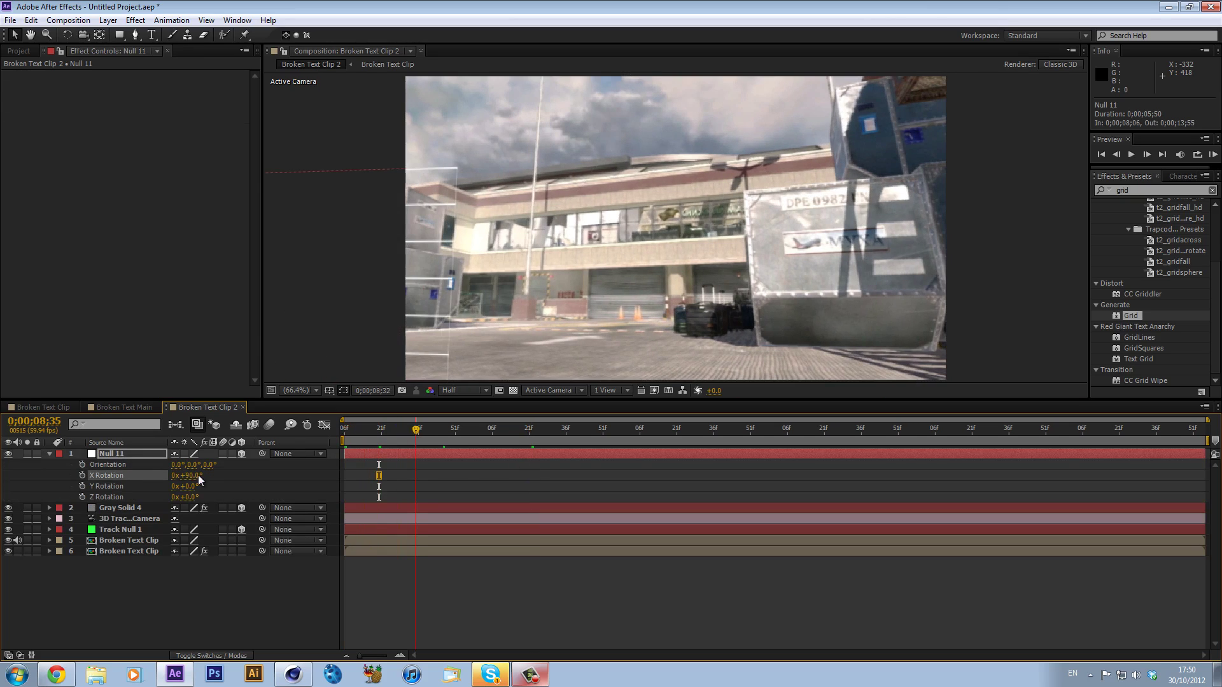
{"action": "left_click", "coordinate": [187, 476]}
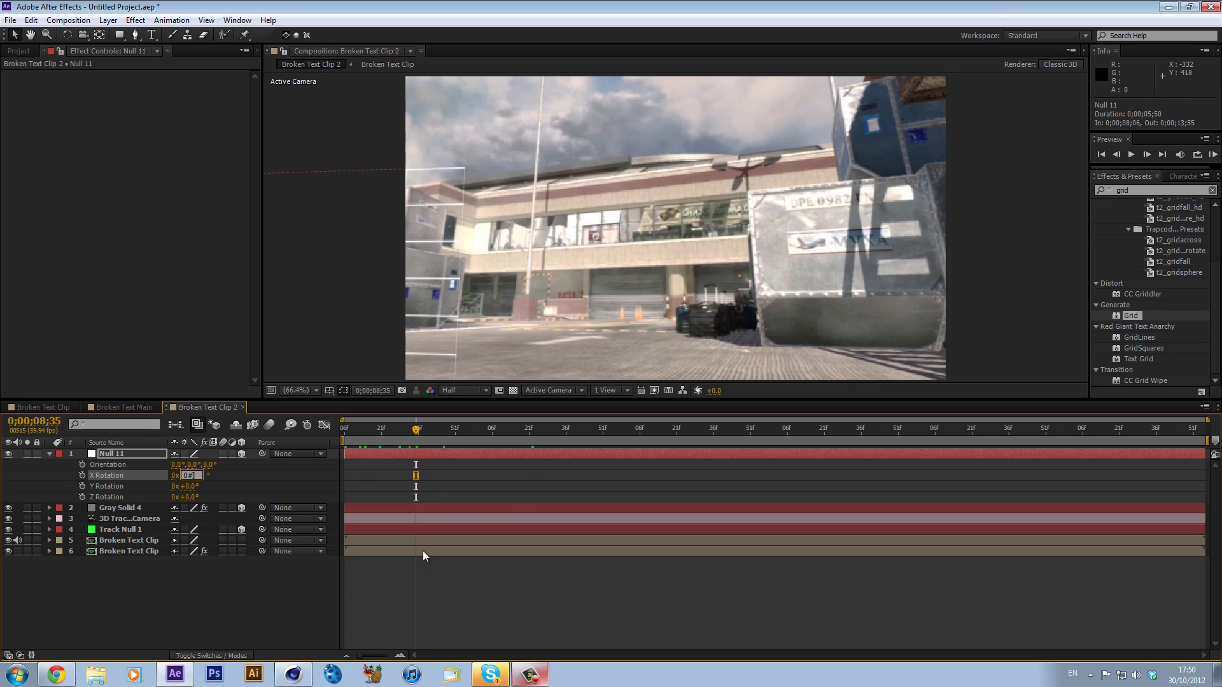
{"action": "key", "text": "Return"}
Step: Set the gray grid solid's X rotation to 90° so it lies flat on the ground
{"action": "left_click", "coordinate": [135, 506]}
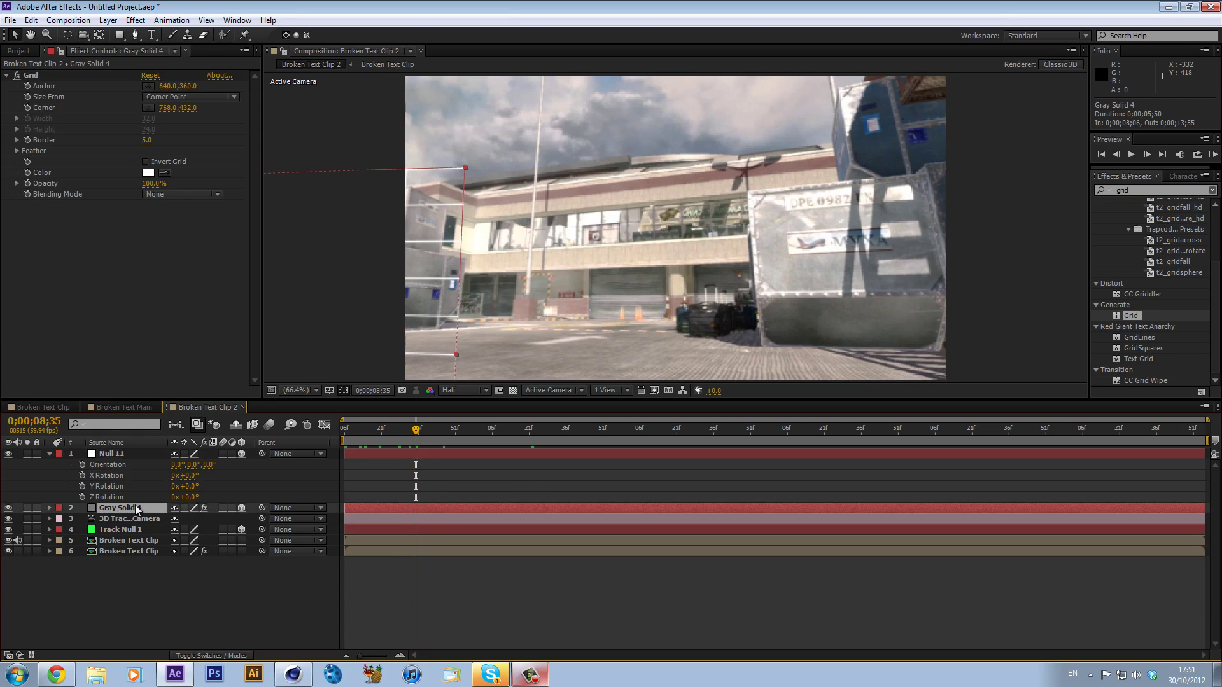
{"action": "key", "text": "r"}
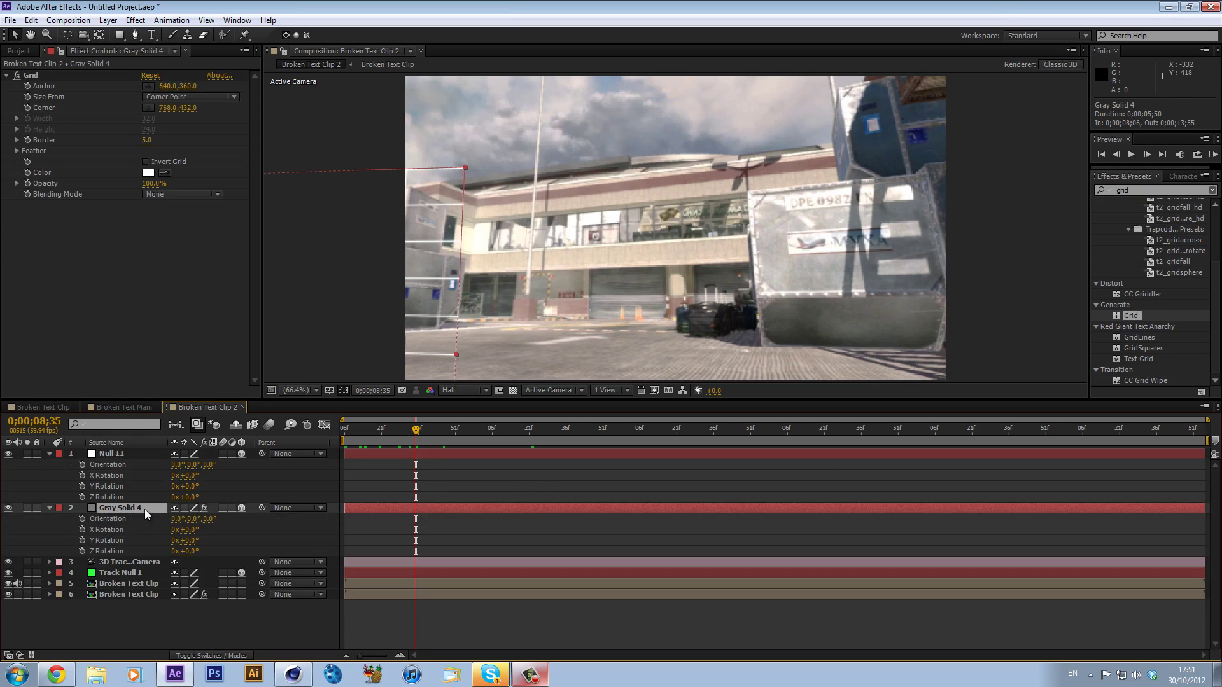
{"action": "left_click", "coordinate": [191, 533]}
{"action": "type", "text": "90"}
{"action": "key", "text": "Return"}
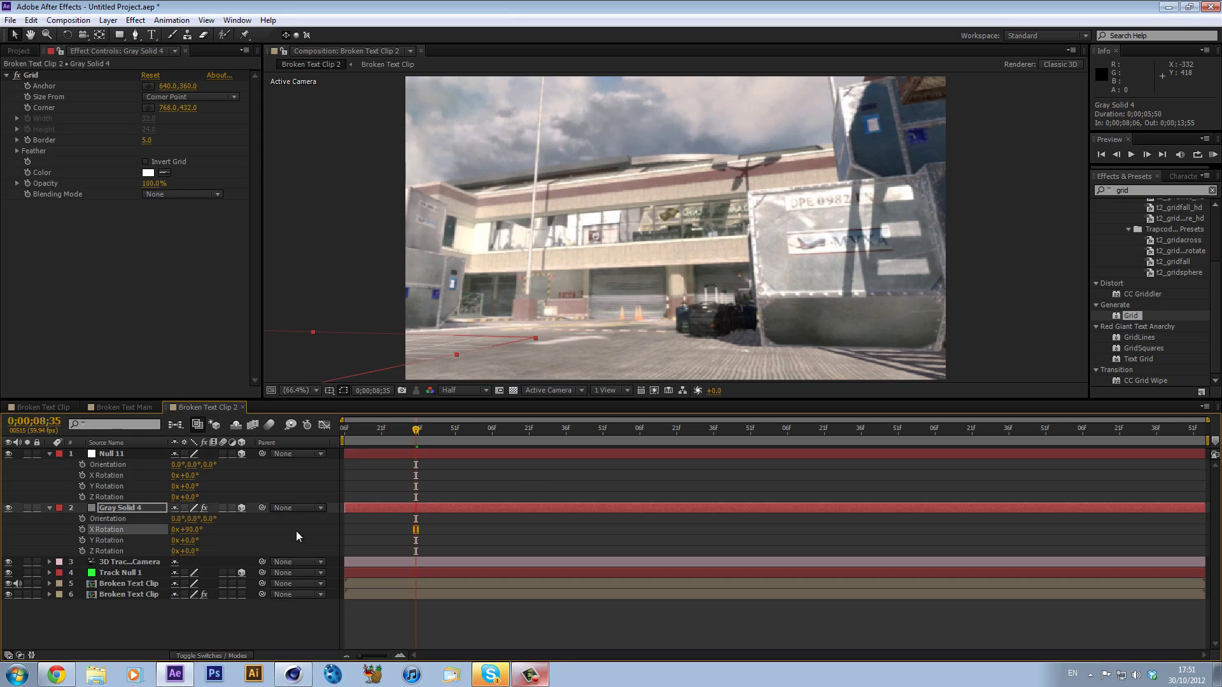
Step: Play and scrub through the footage to check how the flat grid tracks with the ground
{"action": "left_click", "coordinate": [348, 428]}
{"action": "key", "text": "space"}
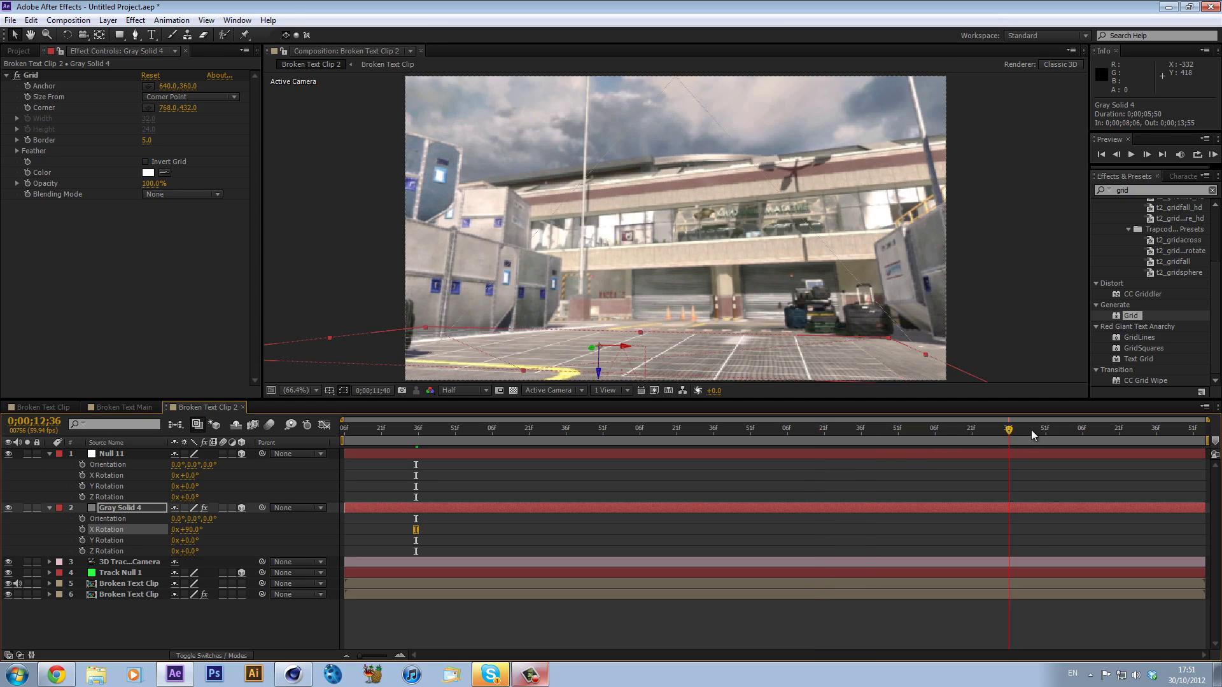
{"action": "key", "text": "space"}
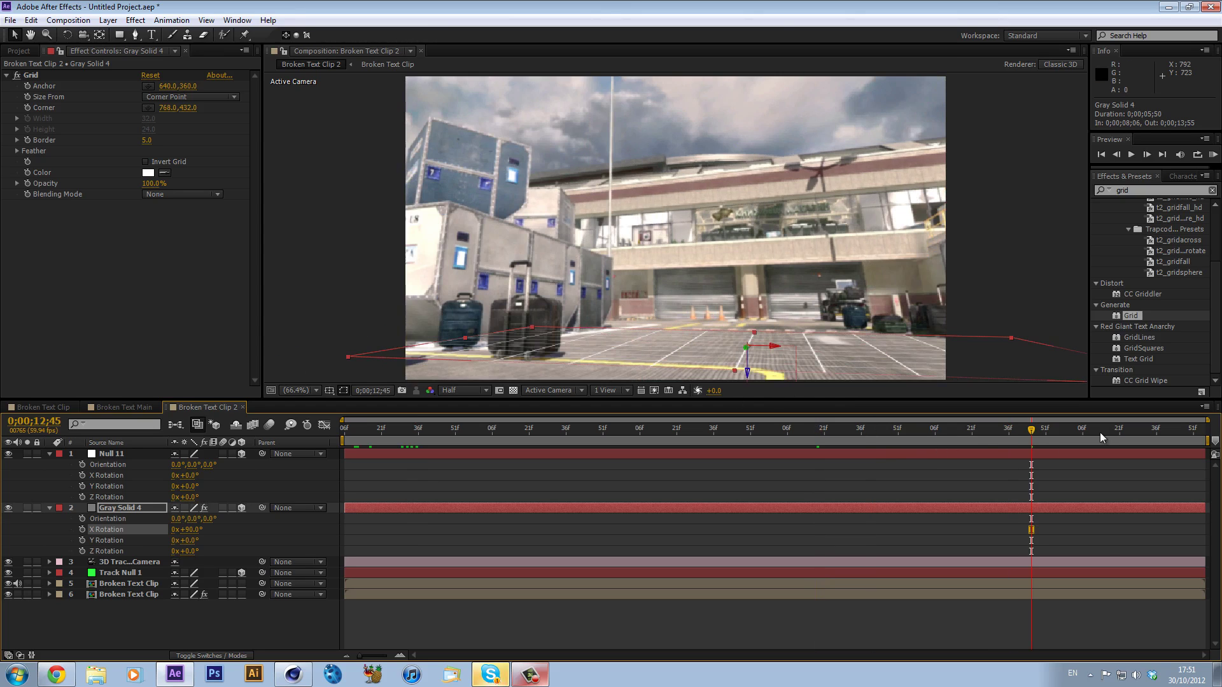
{"action": "left_click_drag", "start_coordinate": [1099, 428], "coordinate": [1154, 428]}
{"action": "left_click_drag", "start_coordinate": [971, 434], "coordinate": [571, 438]}
Step: Delete the Null 11 and Gray Solid 4 test layers and return the current time to 0;00;08;10
{"action": "left_click", "coordinate": [130, 452]}
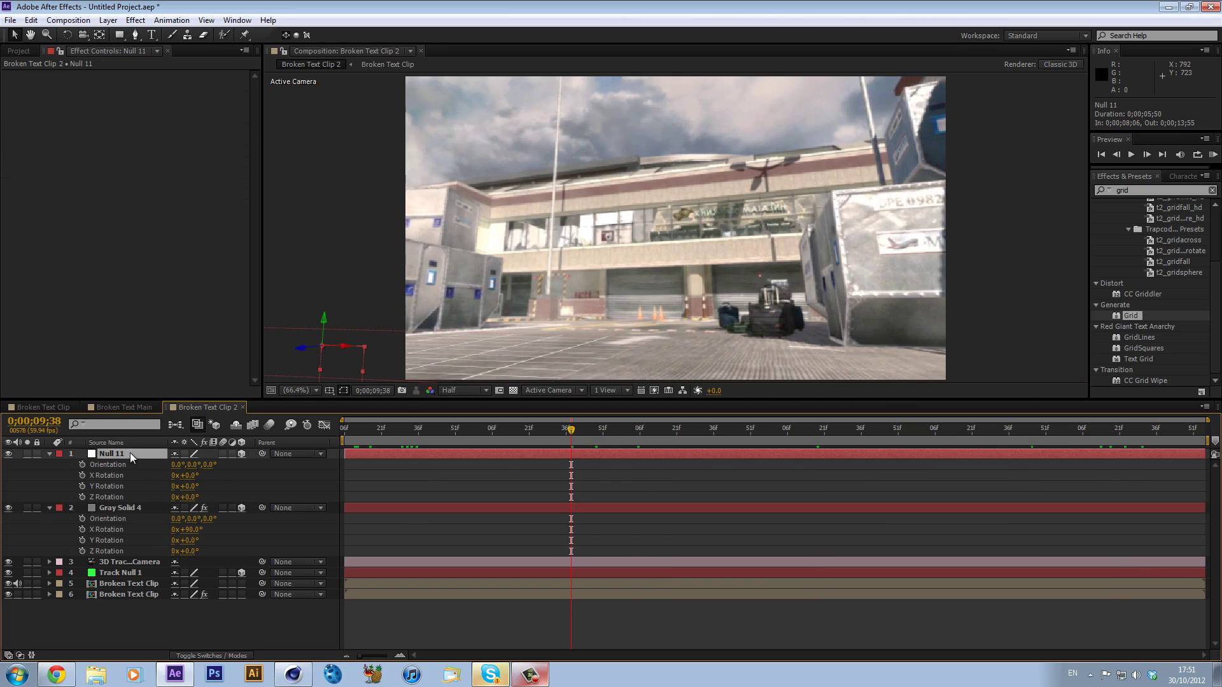
{"action": "left_click", "coordinate": [143, 507], "text": "ctrl"}
{"action": "key", "text": "Delete"}
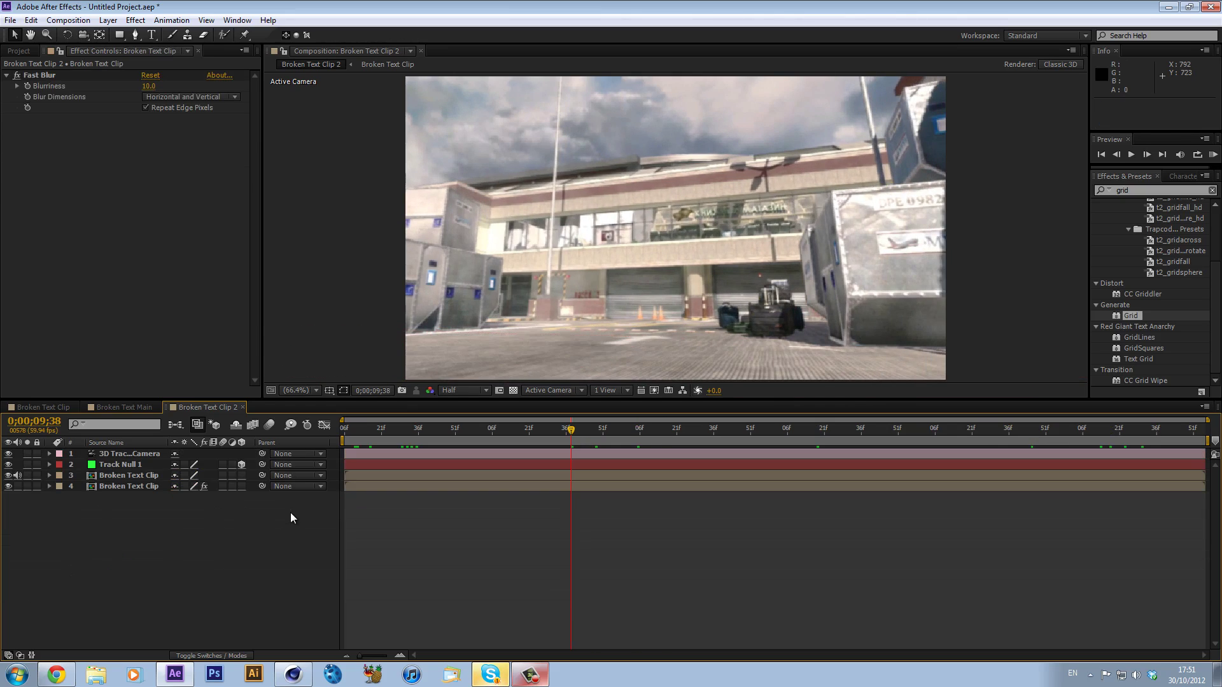
{"action": "left_click_drag", "start_coordinate": [416, 438], "coordinate": [467, 435]}
{"action": "left_click_drag", "start_coordinate": [395, 438], "coordinate": [353, 435]}
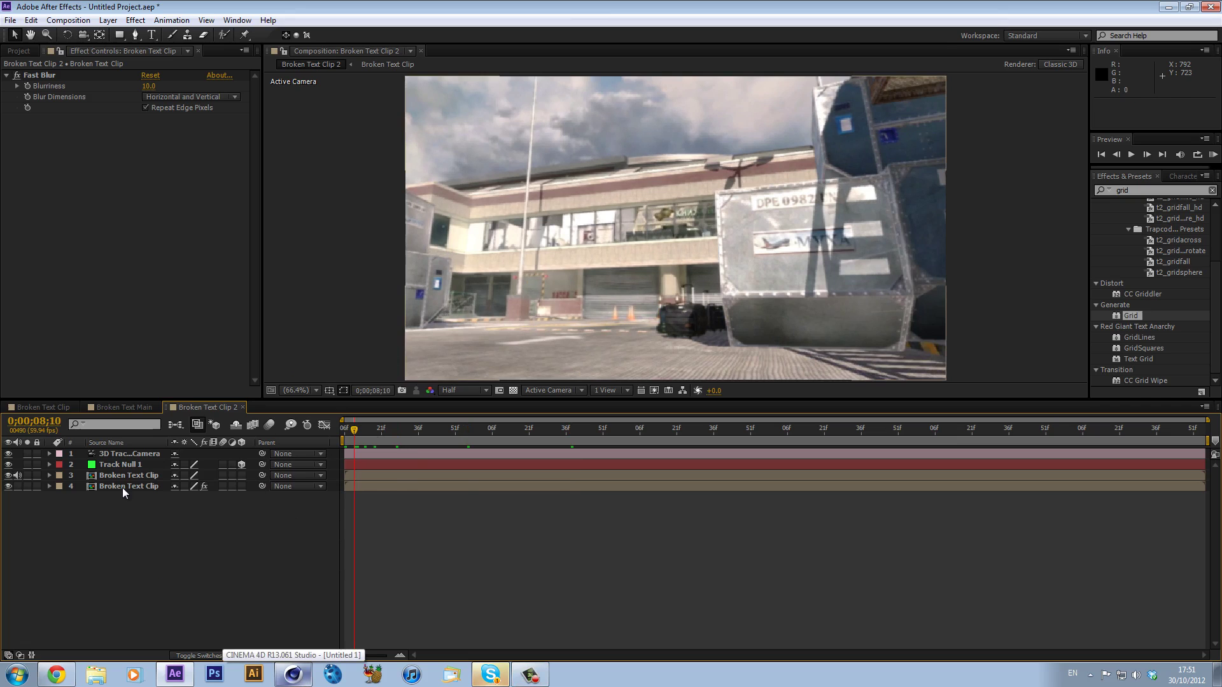
Step: Switch to Cinema 4D and add a MoText object to the empty scene
{"action": "left_click", "coordinate": [293, 674]}
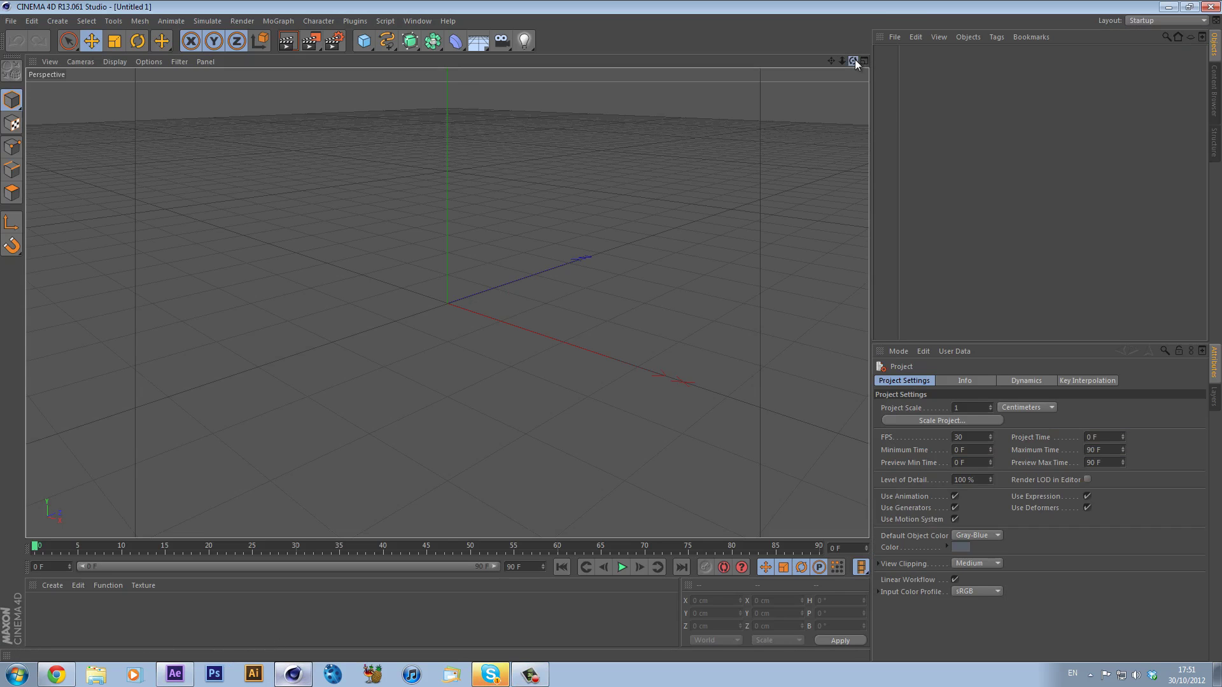
{"action": "left_click_drag", "start_coordinate": [854, 59], "coordinate": [613, 336]}
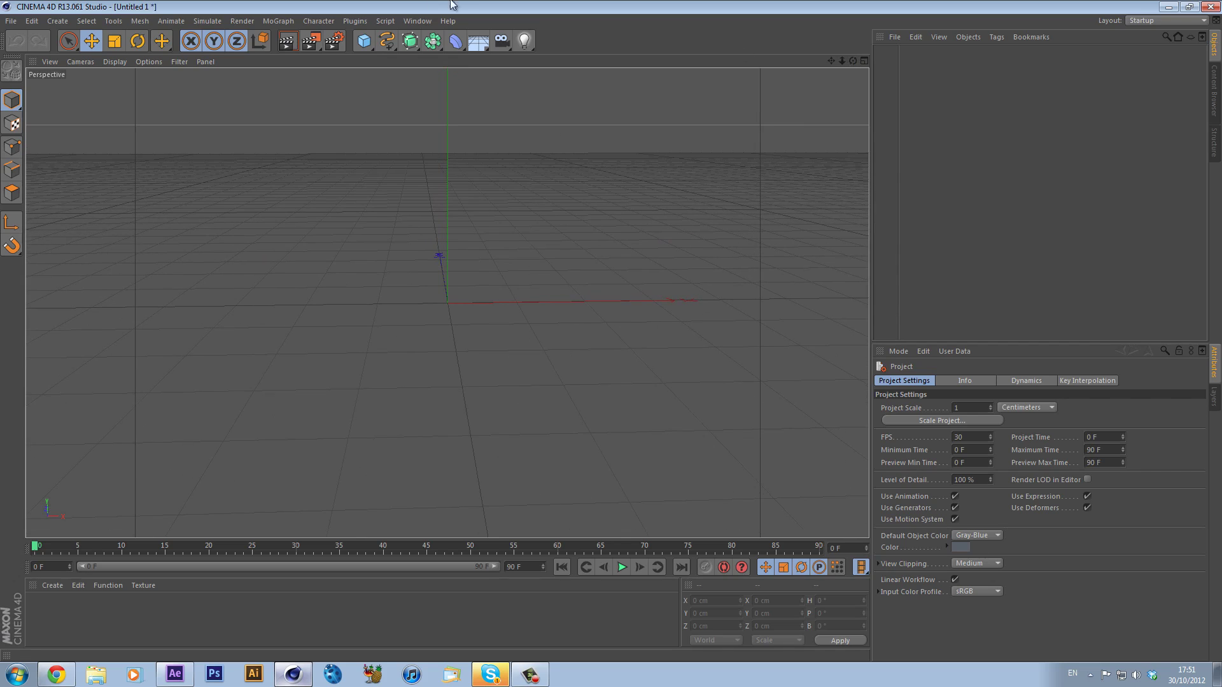
{"action": "left_click", "coordinate": [279, 21]}
{"action": "left_click", "coordinate": [296, 170]}
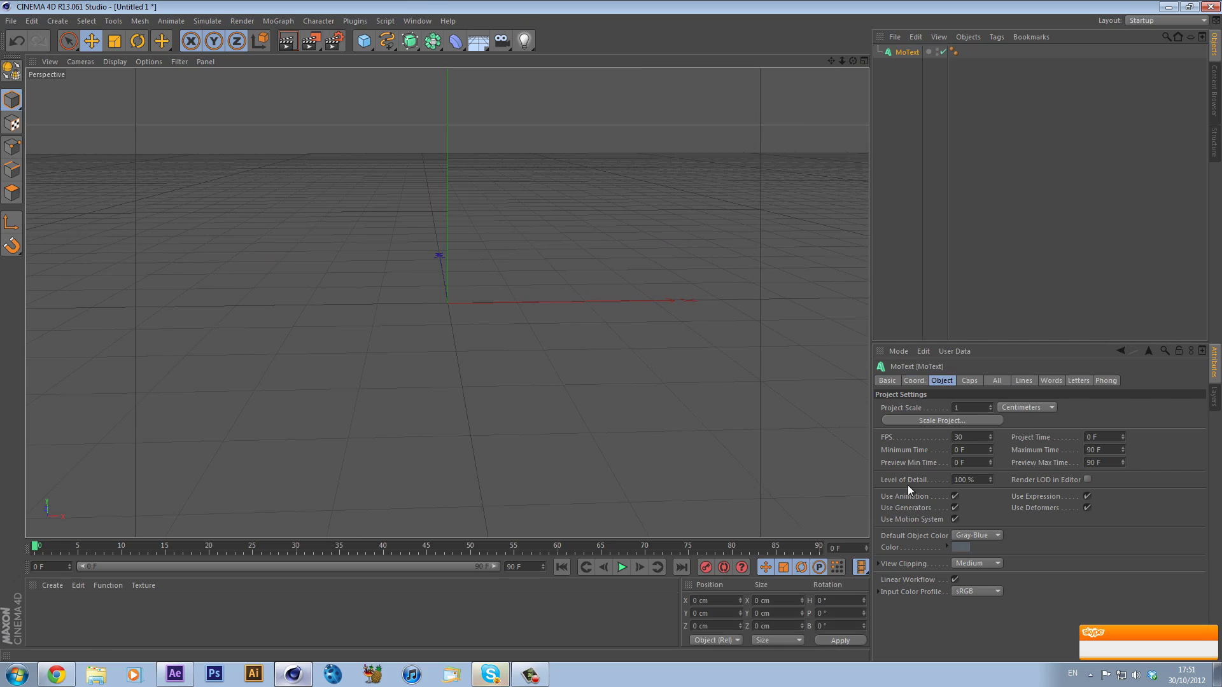
Step: Set the MoText object's text to REVOSS and its depth to 8
{"action": "left_click", "coordinate": [970, 382]}
{"action": "left_click", "coordinate": [941, 380]}
{"action": "left_click", "coordinate": [947, 433]}
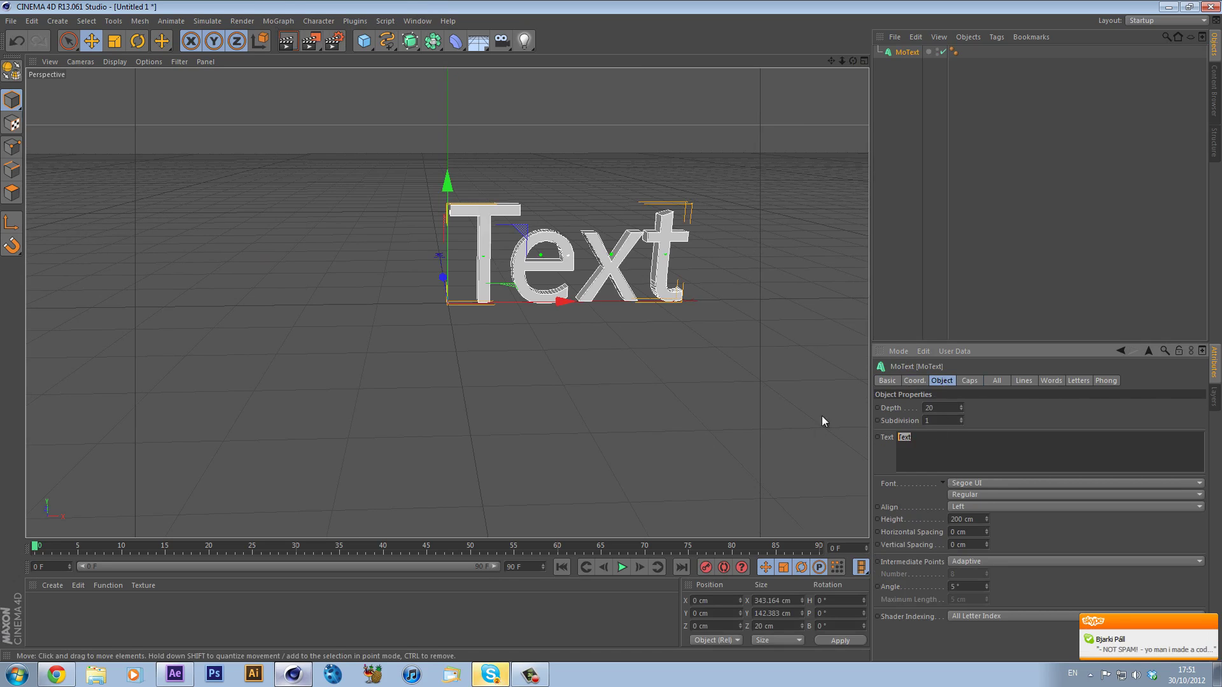
{"action": "type", "text": "r"}
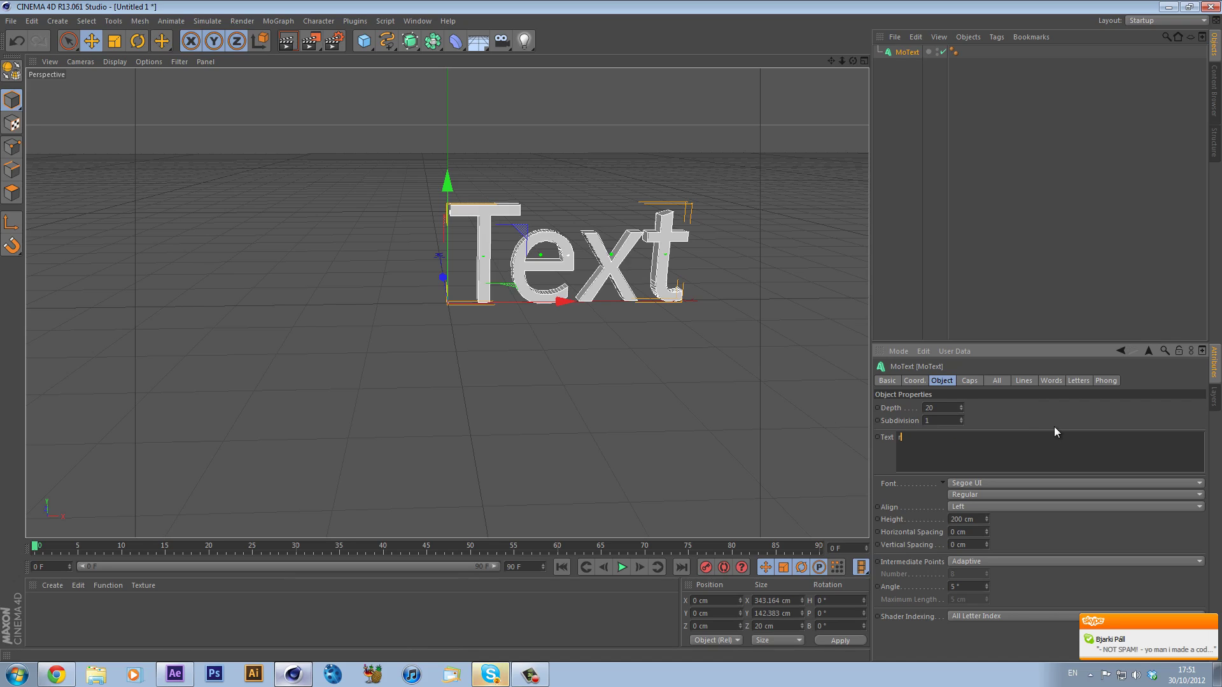
{"action": "key", "text": "BackSpace"}
{"action": "type", "text": "REVOSS"}
{"action": "left_click", "coordinate": [936, 413]}
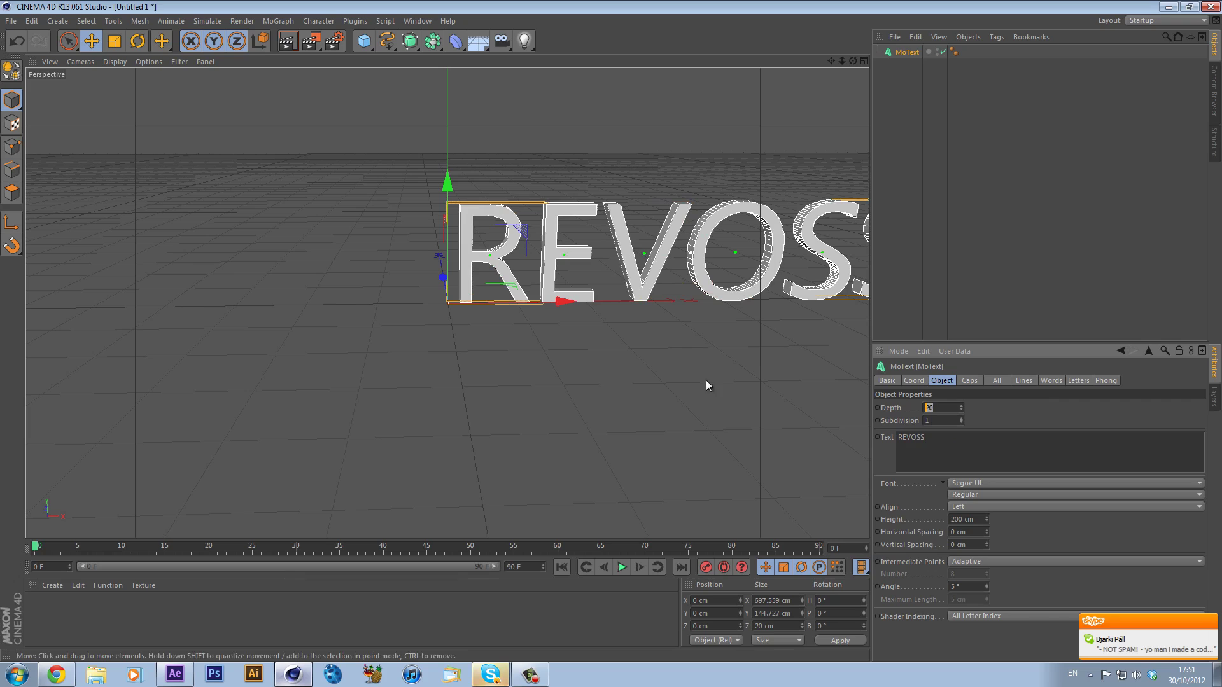
{"action": "type", "text": "8"}
{"action": "key", "text": "Return"}
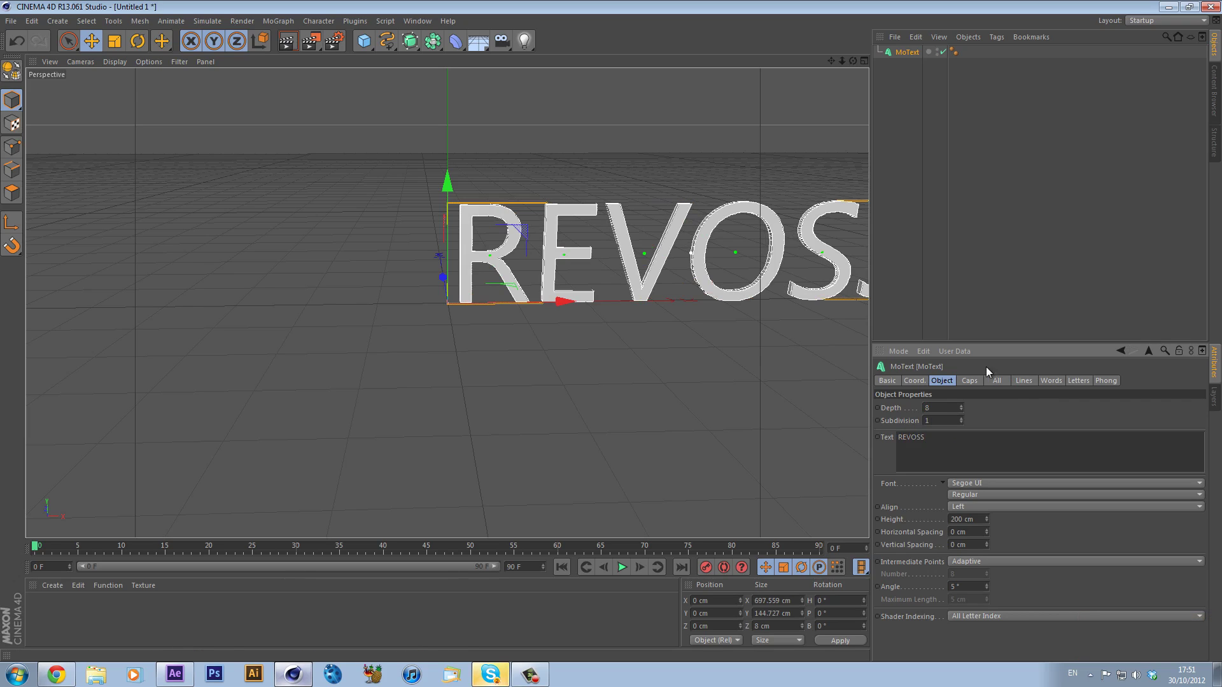
Step: Set both the start and end caps of the REVOSS text to Fillet Cap
{"action": "left_click", "coordinate": [969, 380]}
{"action": "left_click", "coordinate": [974, 408]}
{"action": "left_click", "coordinate": [976, 455]}
{"action": "left_click", "coordinate": [977, 447]}
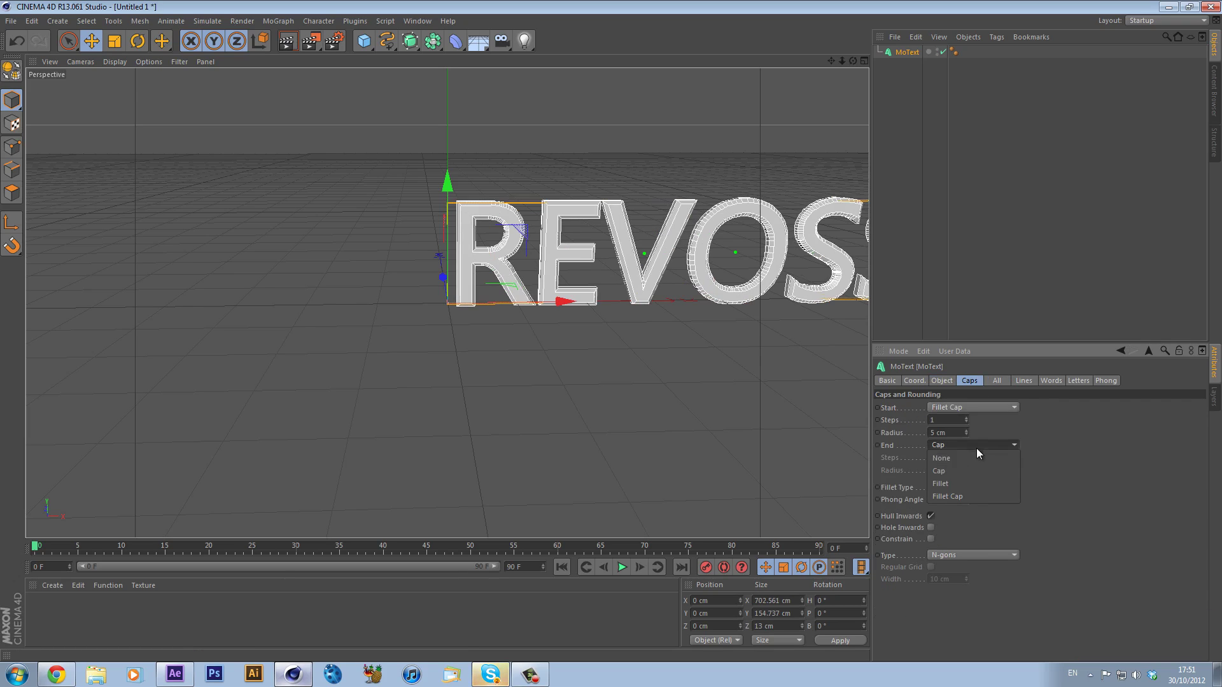
{"action": "left_click", "coordinate": [980, 496]}
Step: Align the REVOSS text to Middle and change its font to TYPOGRAPH PRO
{"action": "left_click", "coordinate": [947, 382]}
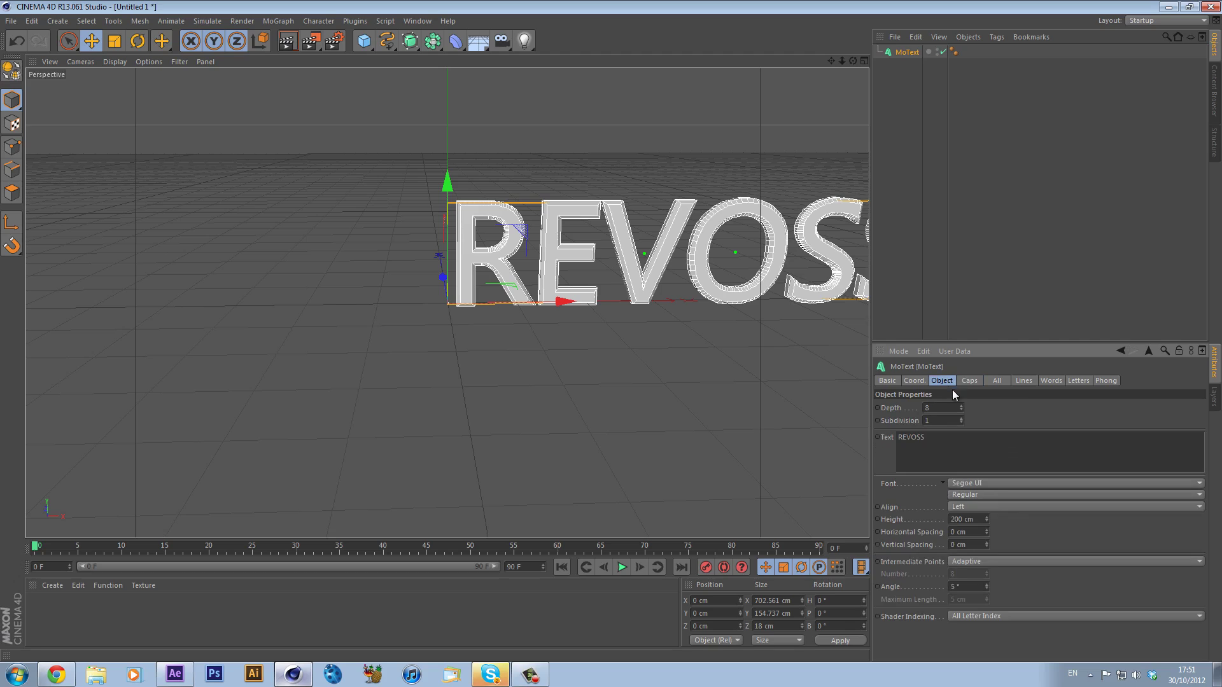
{"action": "left_click", "coordinate": [990, 507]}
{"action": "left_click", "coordinate": [982, 521]}
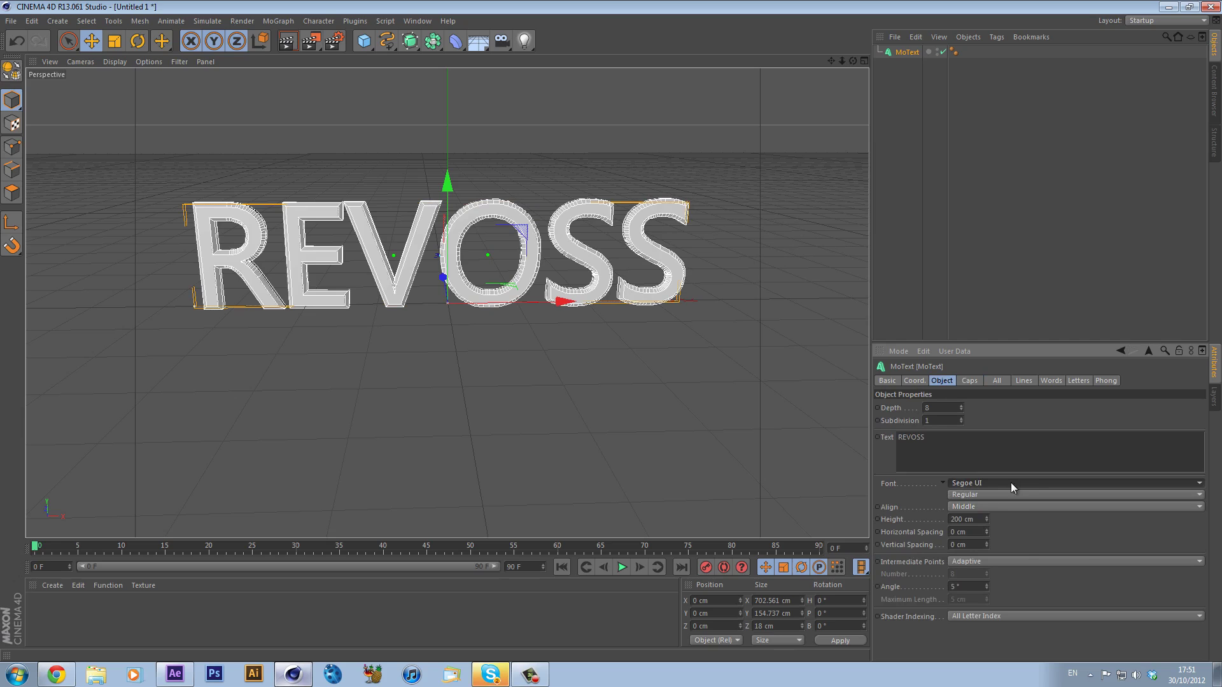
{"action": "left_click", "coordinate": [994, 477]}
{"action": "scroll", "coordinate": [1017, 455], "scroll_direction": "down", "scroll_amount": 6}
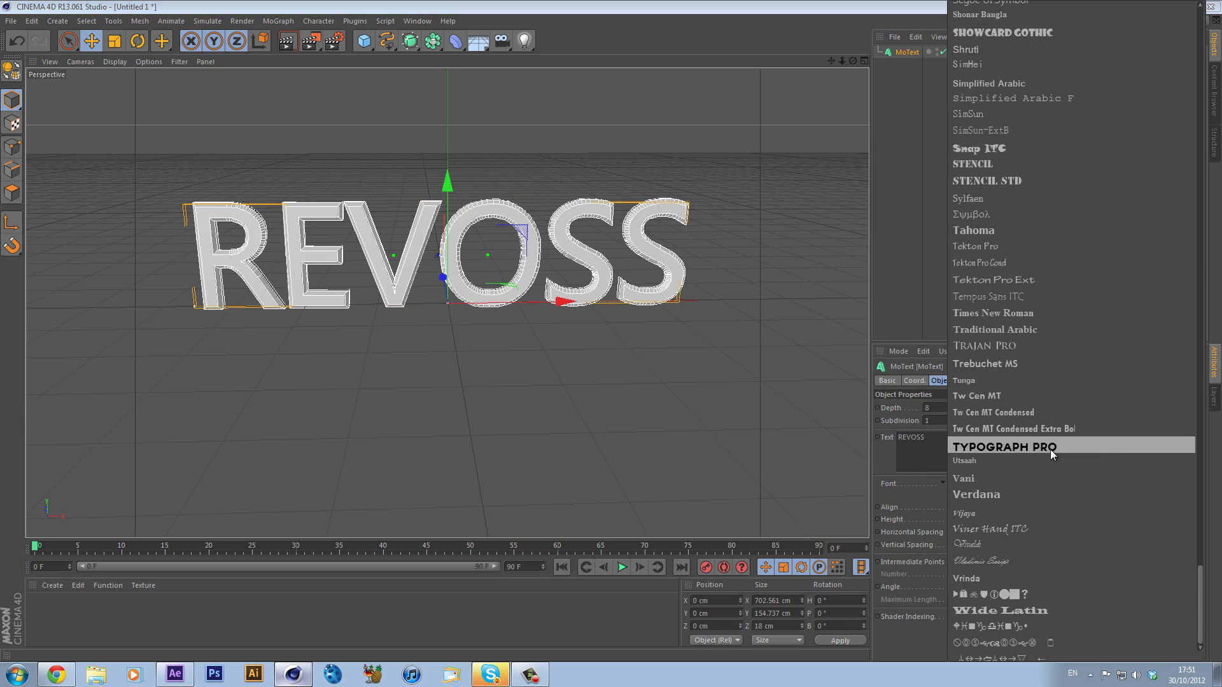
{"action": "left_click", "coordinate": [1051, 448]}
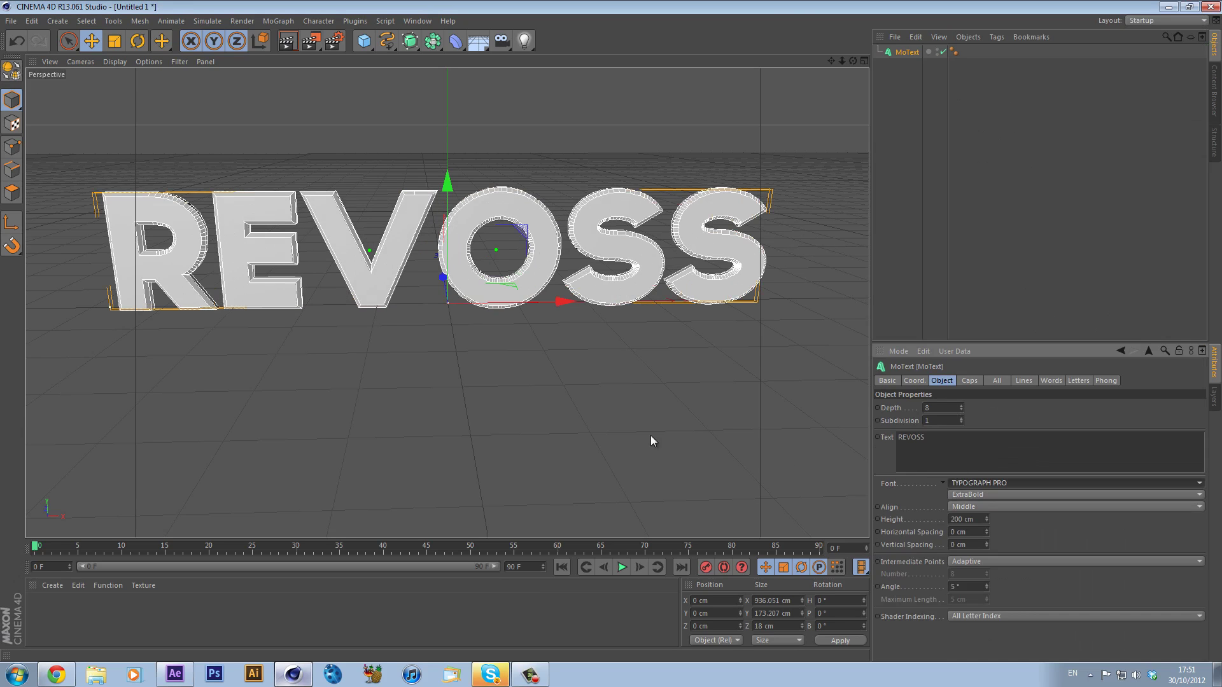
Step: Orbit to a nearly frontal view of the text and open the Thrausi plugin
{"action": "left_click", "coordinate": [852, 60]}
{"action": "mouse_move", "coordinate": [623, 331]}
{"action": "left_mouse_down"}
{"action": "mouse_move", "coordinate": [590, 331]}
{"action": "mouse_move", "coordinate": [611, 330]}
{"action": "left_mouse_up"}
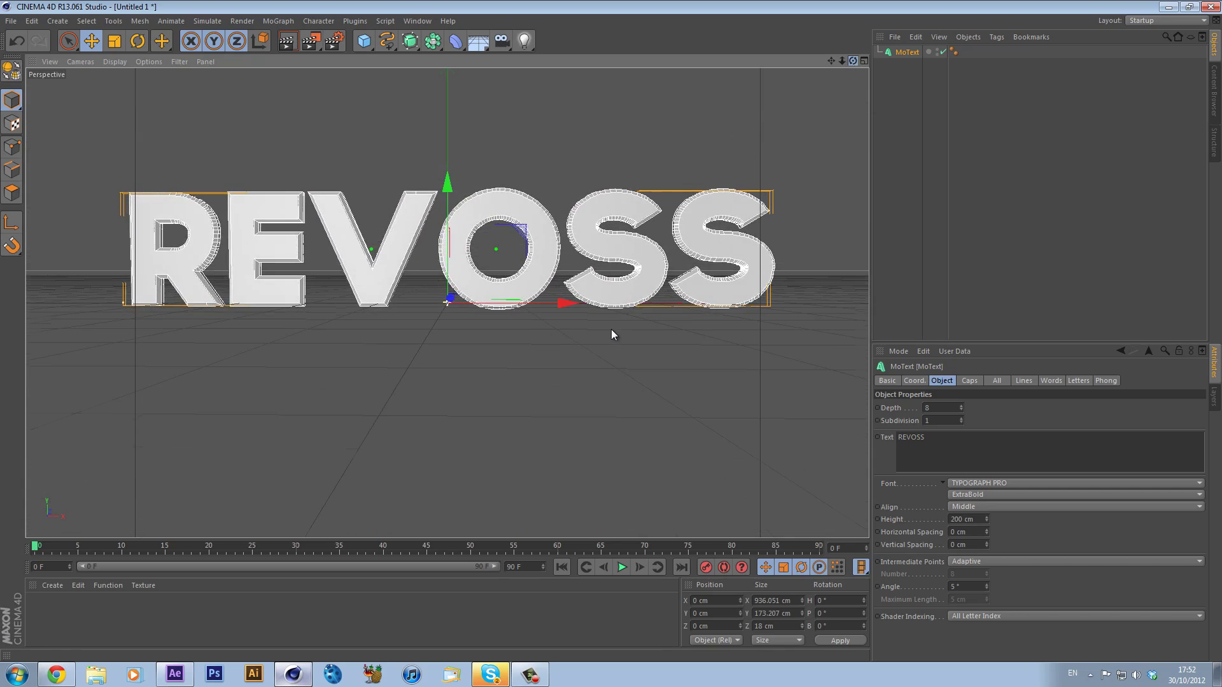
{"action": "left_click", "coordinate": [365, 22]}
{"action": "left_click", "coordinate": [490, 61]}
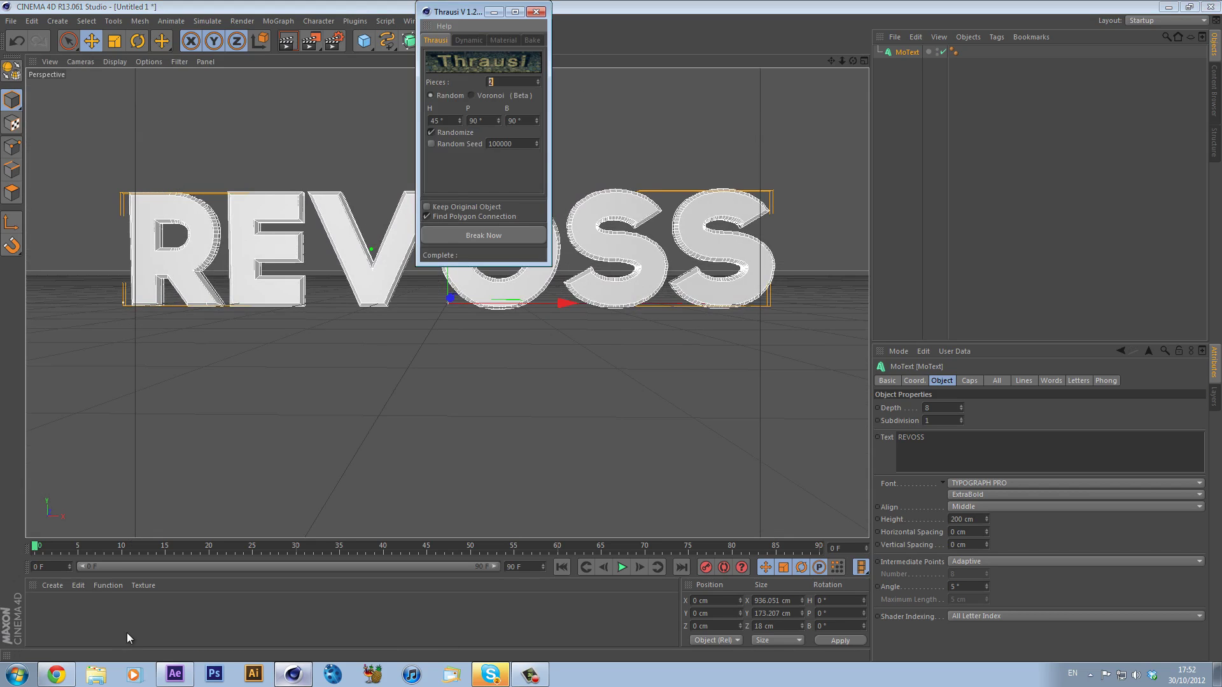
Step: Switch between After Effects and Cinema 4D to examine the Broken Text Main composition and the Broken Text Clip 2 footage
{"action": "left_click", "coordinate": [175, 675]}
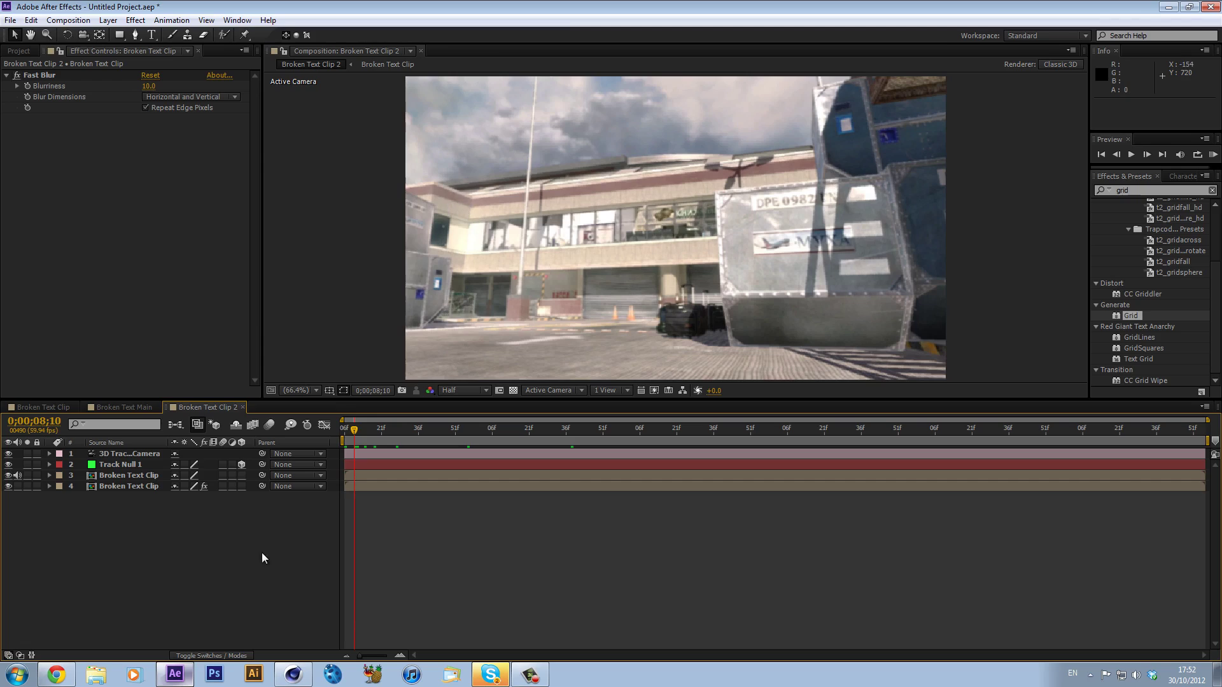
{"action": "left_click", "coordinate": [299, 669]}
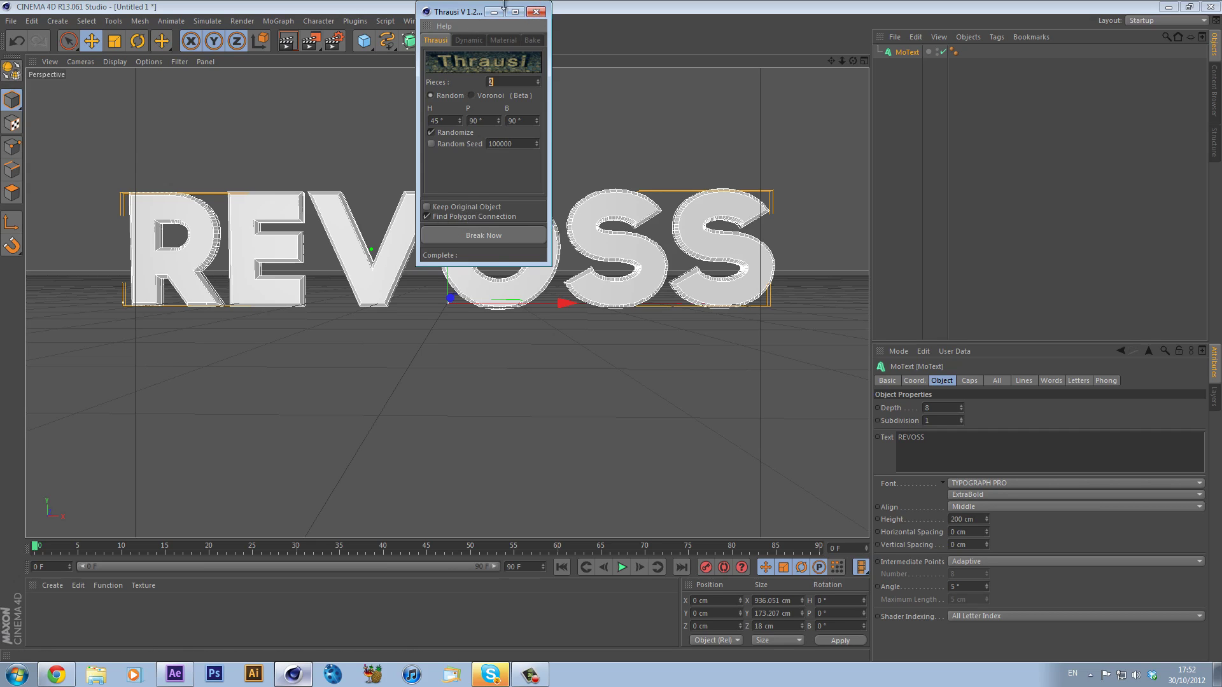
{"action": "left_click", "coordinate": [175, 674]}
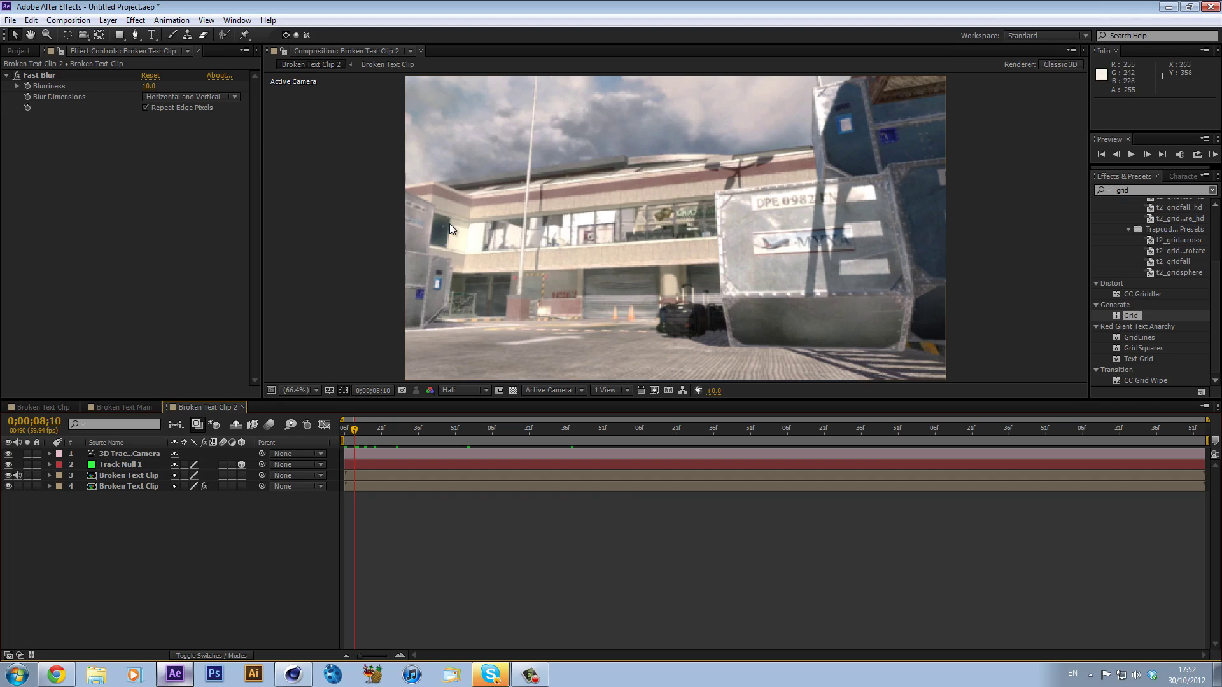
{"action": "left_click", "coordinate": [69, 410]}
{"action": "left_click", "coordinate": [121, 408]}
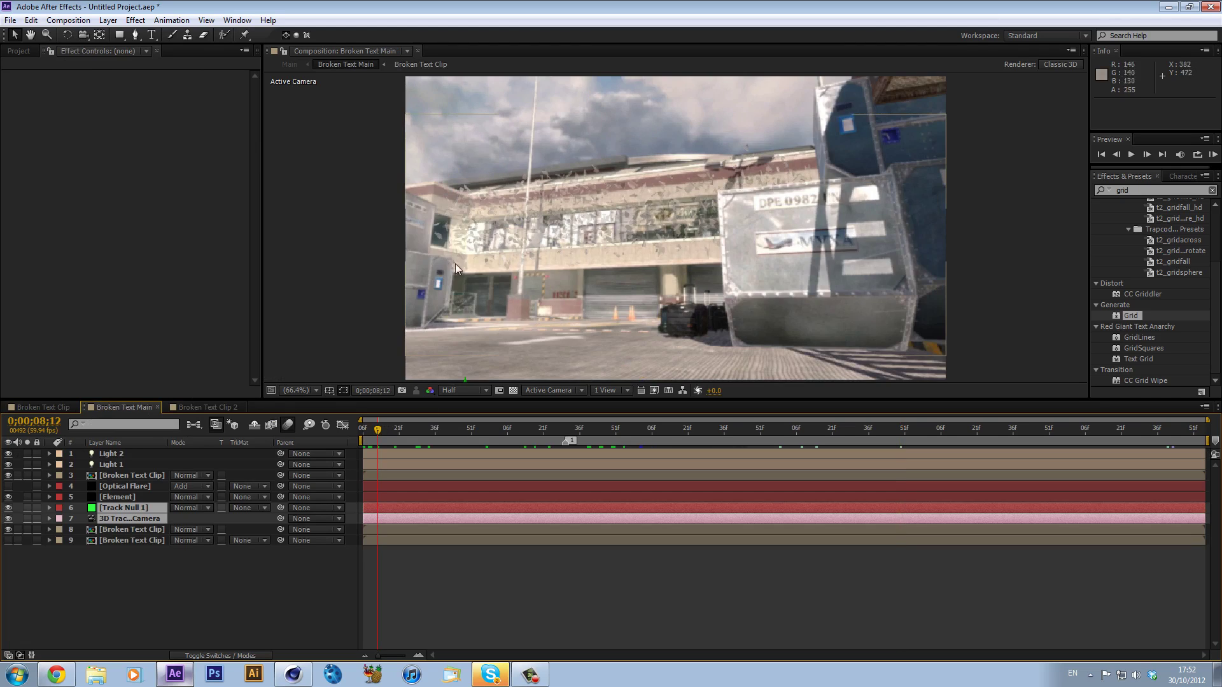
{"action": "left_click", "coordinate": [227, 410]}
{"action": "left_click", "coordinate": [383, 428]}
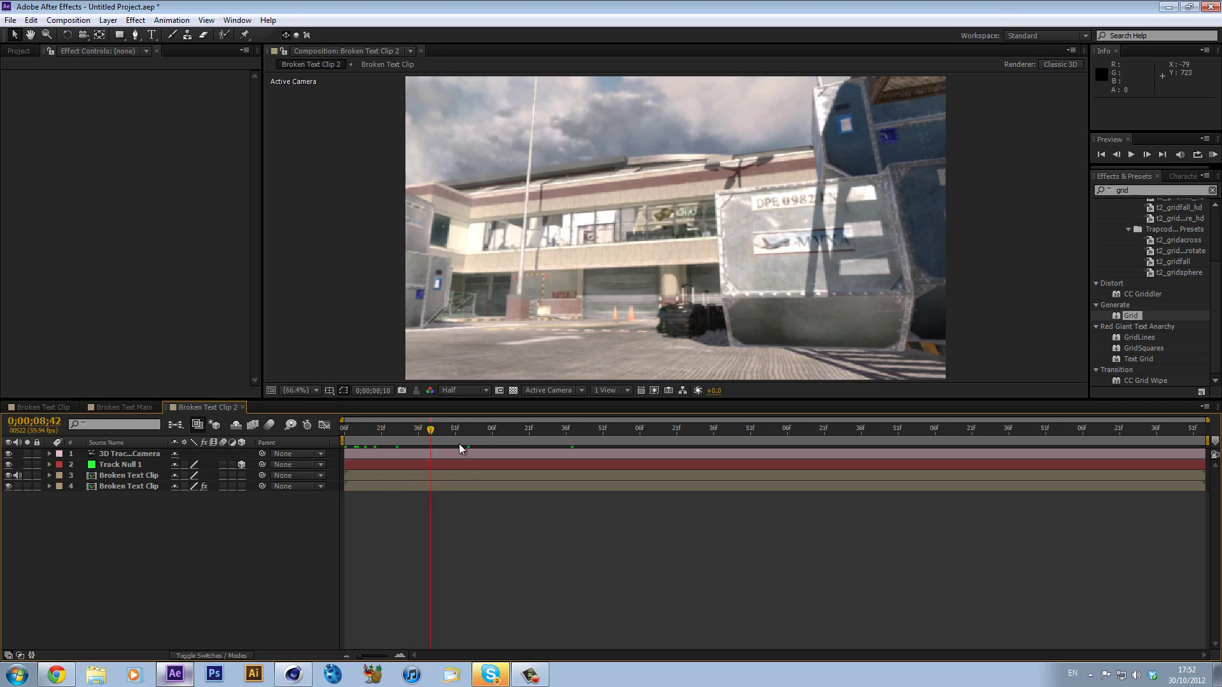
{"action": "left_click", "coordinate": [571, 429]}
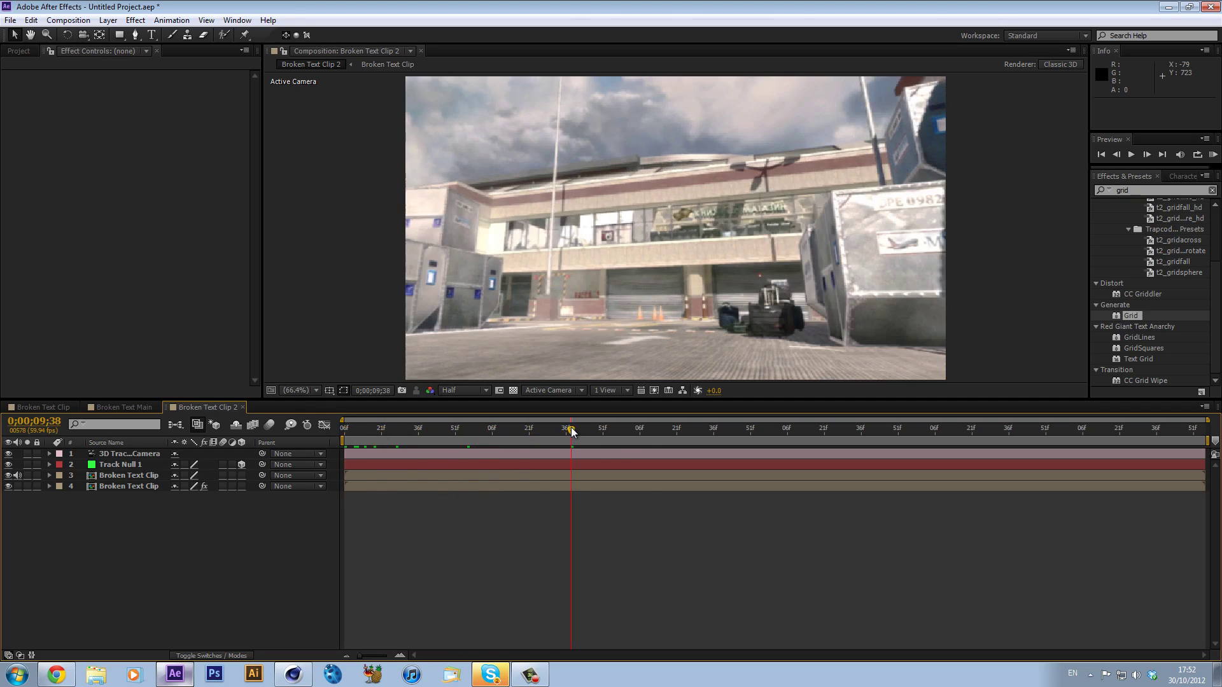
{"action": "left_click", "coordinate": [643, 434]}
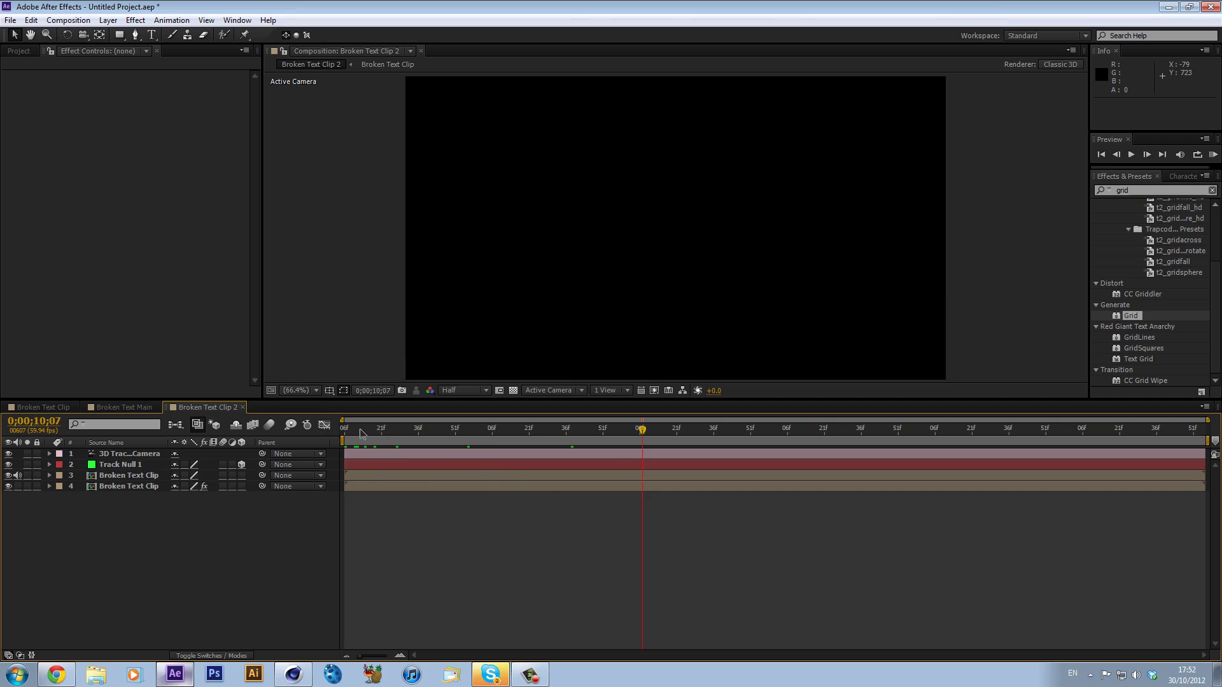
{"action": "left_click", "coordinate": [289, 675]}
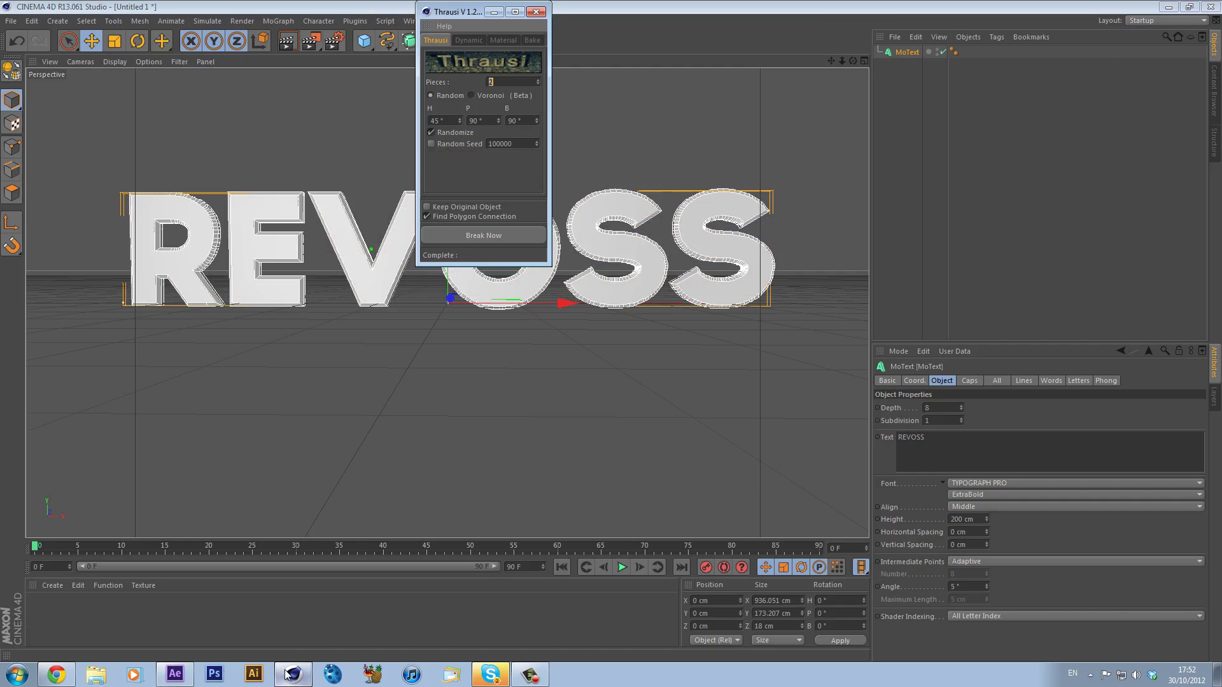
{"action": "left_click", "coordinate": [175, 675]}
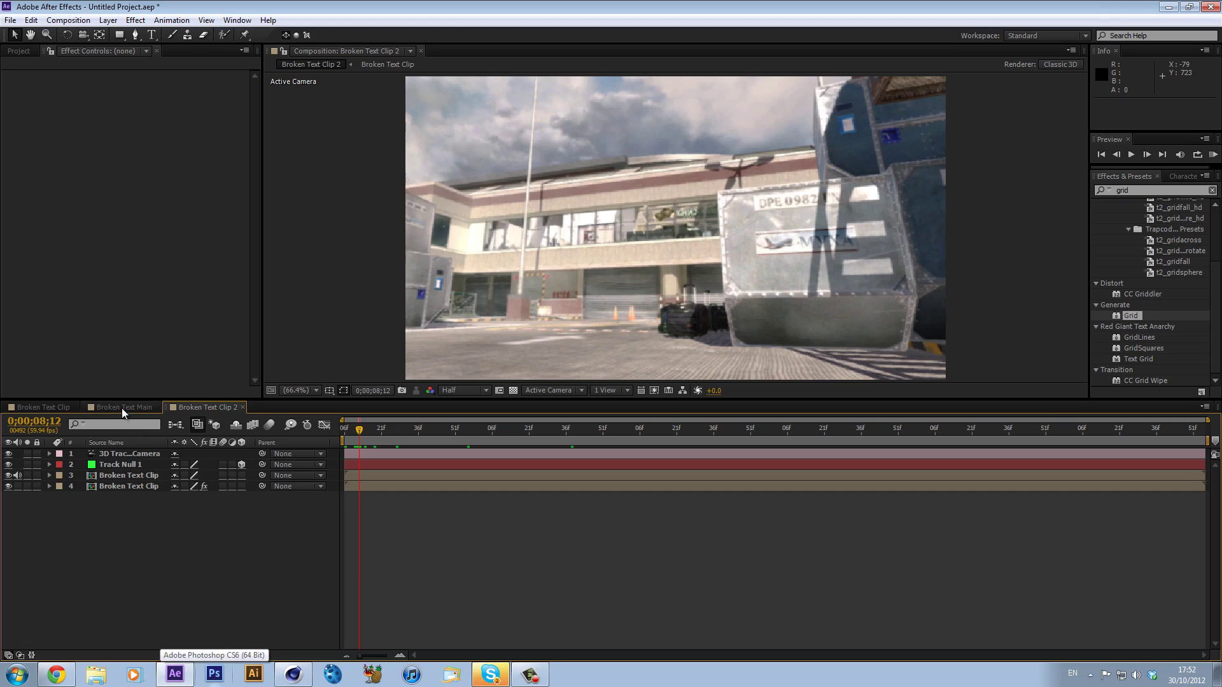
Step: Add a new solid named Element to the Broken Text Clip 2 composition
{"action": "left_click", "coordinate": [108, 20]}
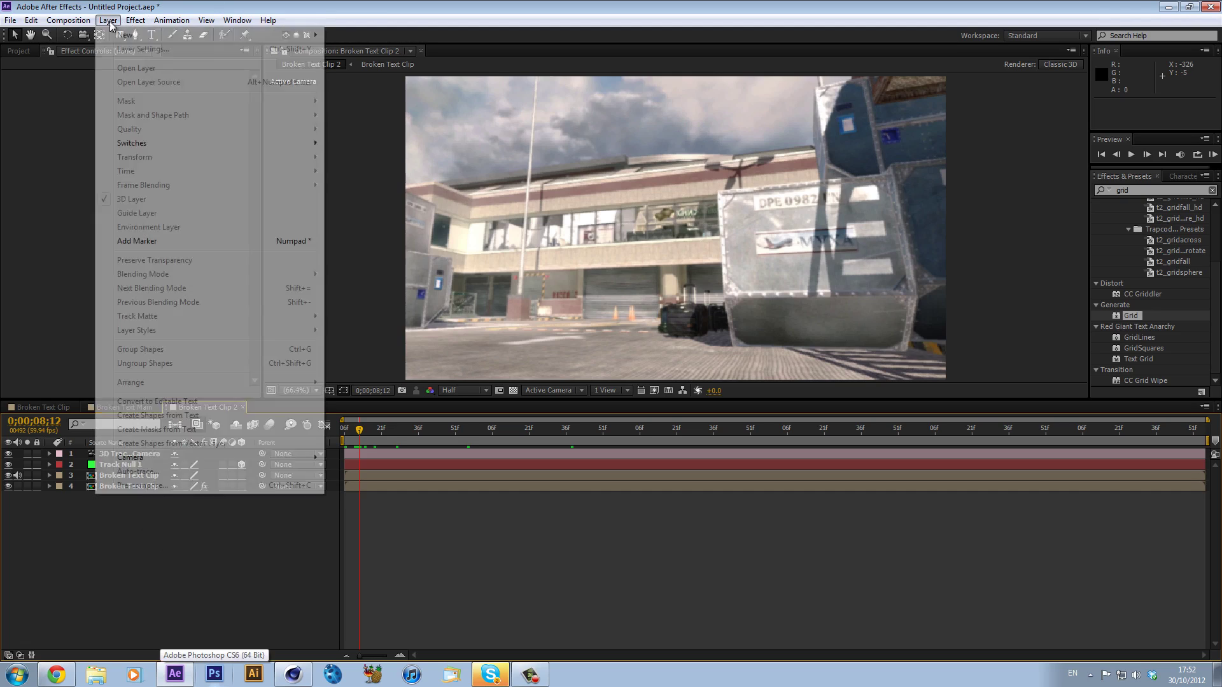
{"action": "mouse_move", "coordinate": [239, 35]}
{"action": "left_click", "coordinate": [353, 49]}
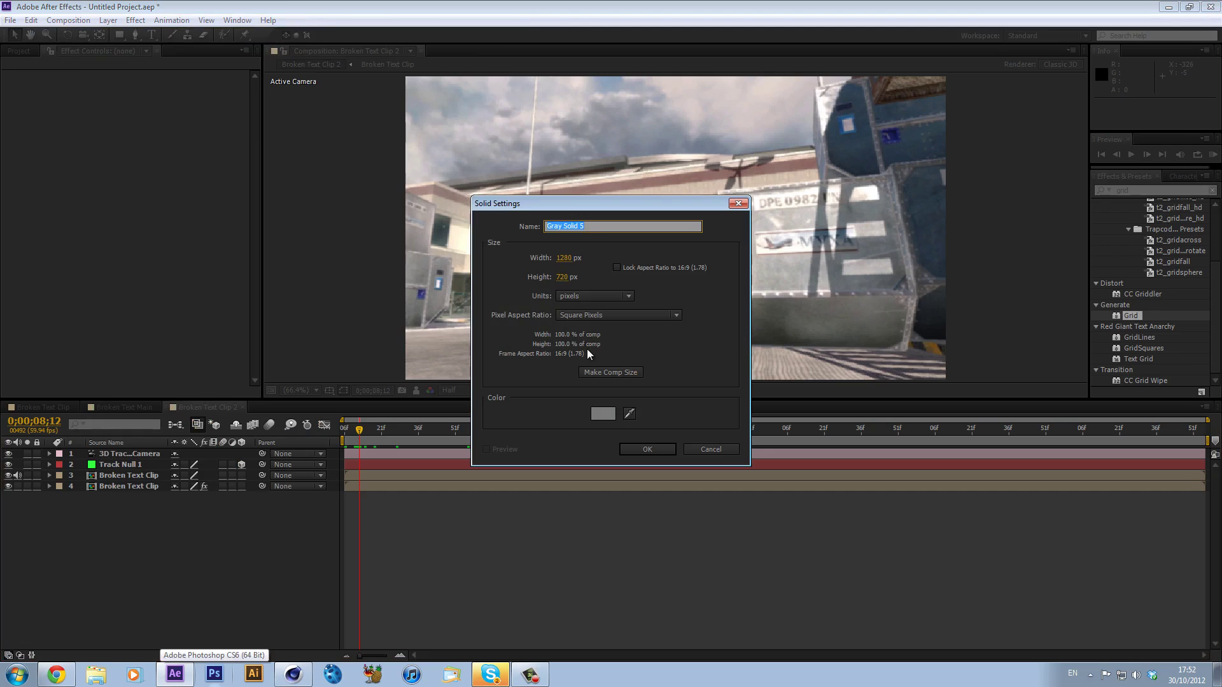
{"action": "type", "text": "Element"}
{"action": "key", "text": "Return"}
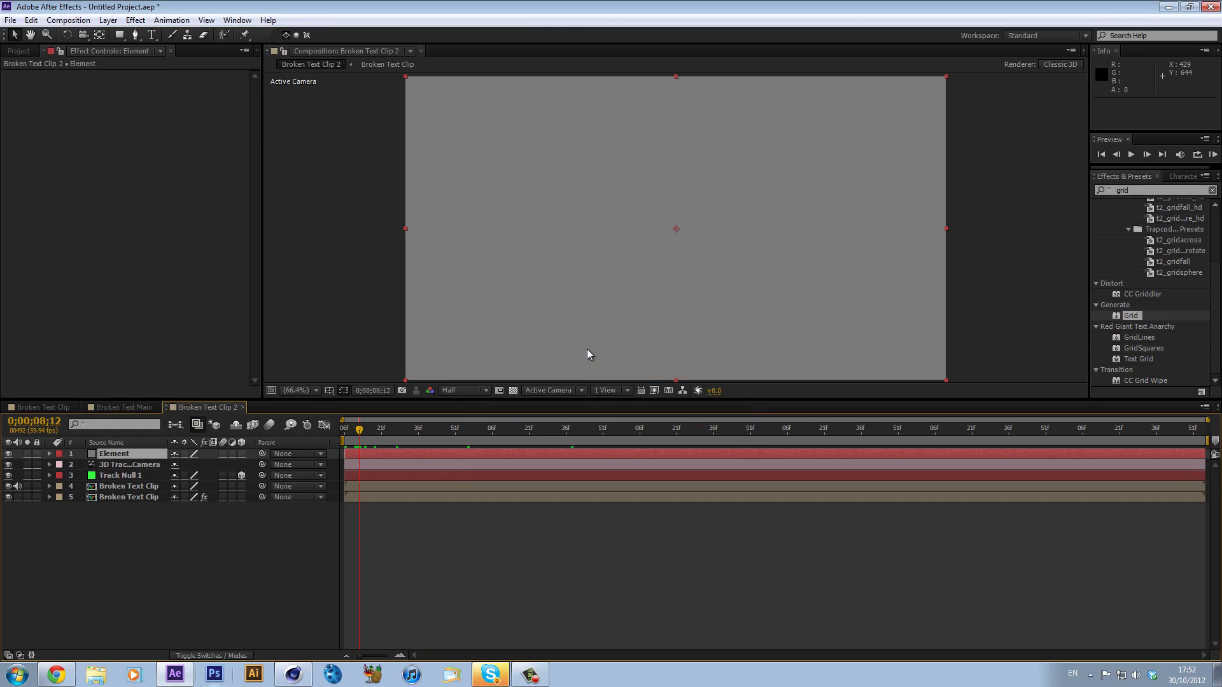
Step: Find the Video Copilot Element effect and apply it to the Element layer in Broken Text Clip 2
{"action": "left_click", "coordinate": [1136, 191]}
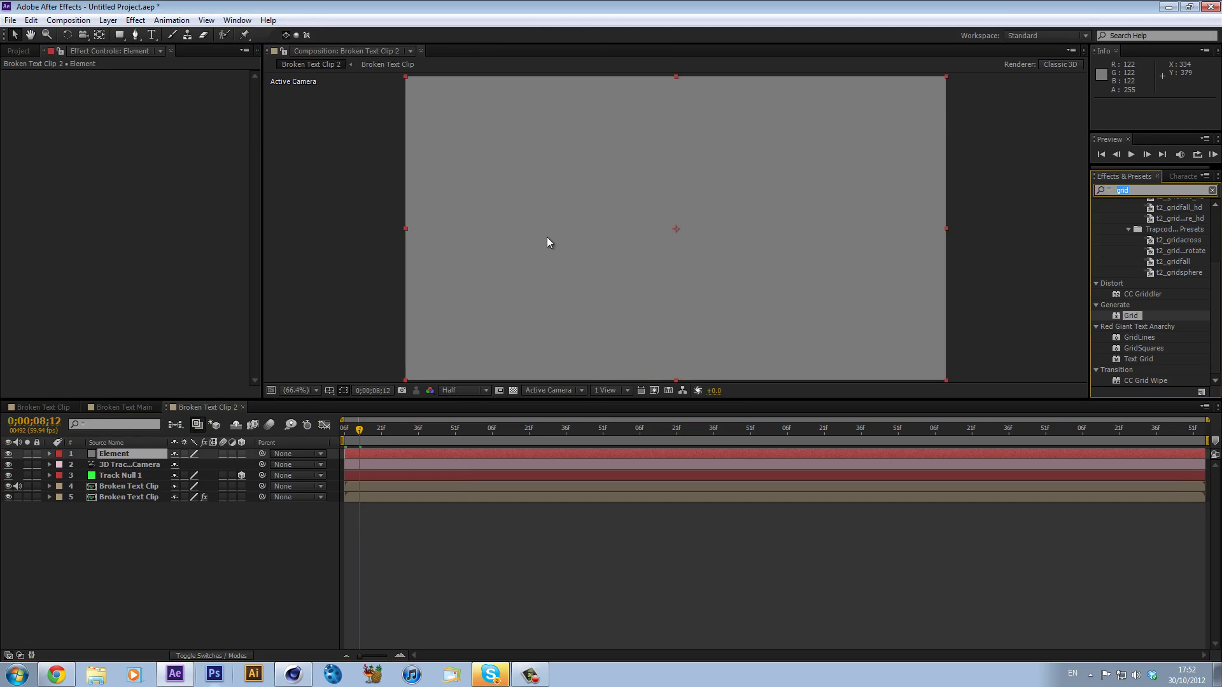
{"action": "type", "text": "elem"}
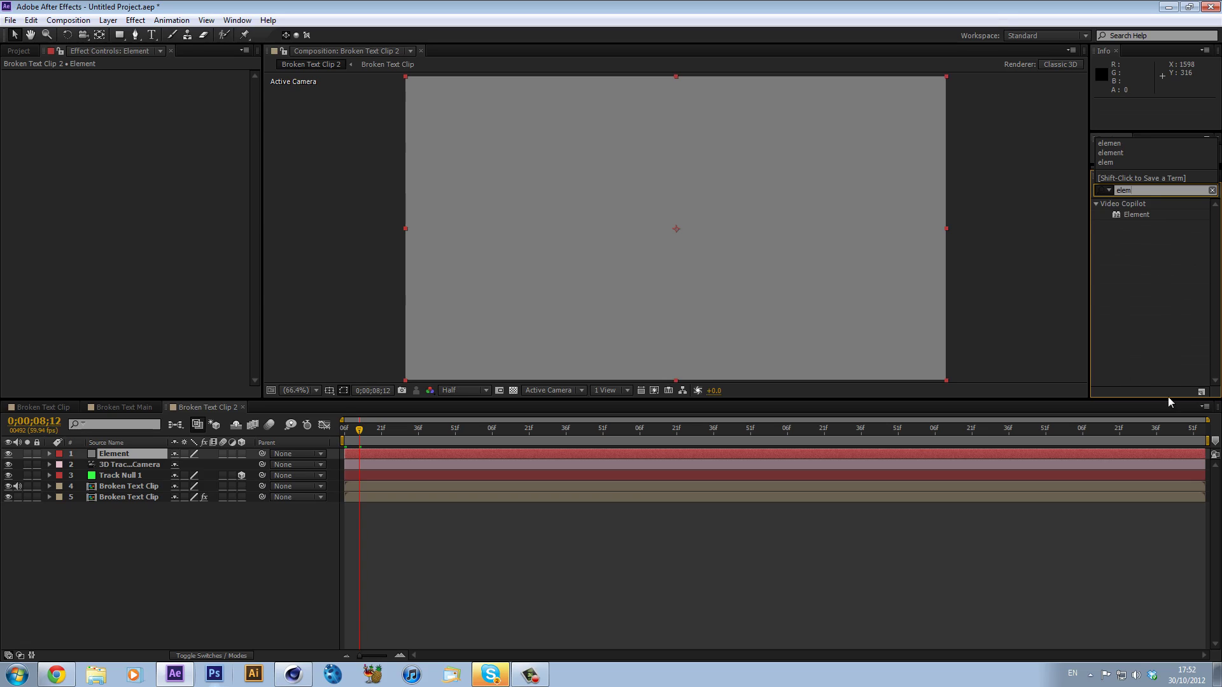
{"action": "left_click_drag", "start_coordinate": [1137, 215], "coordinate": [732, 445]}
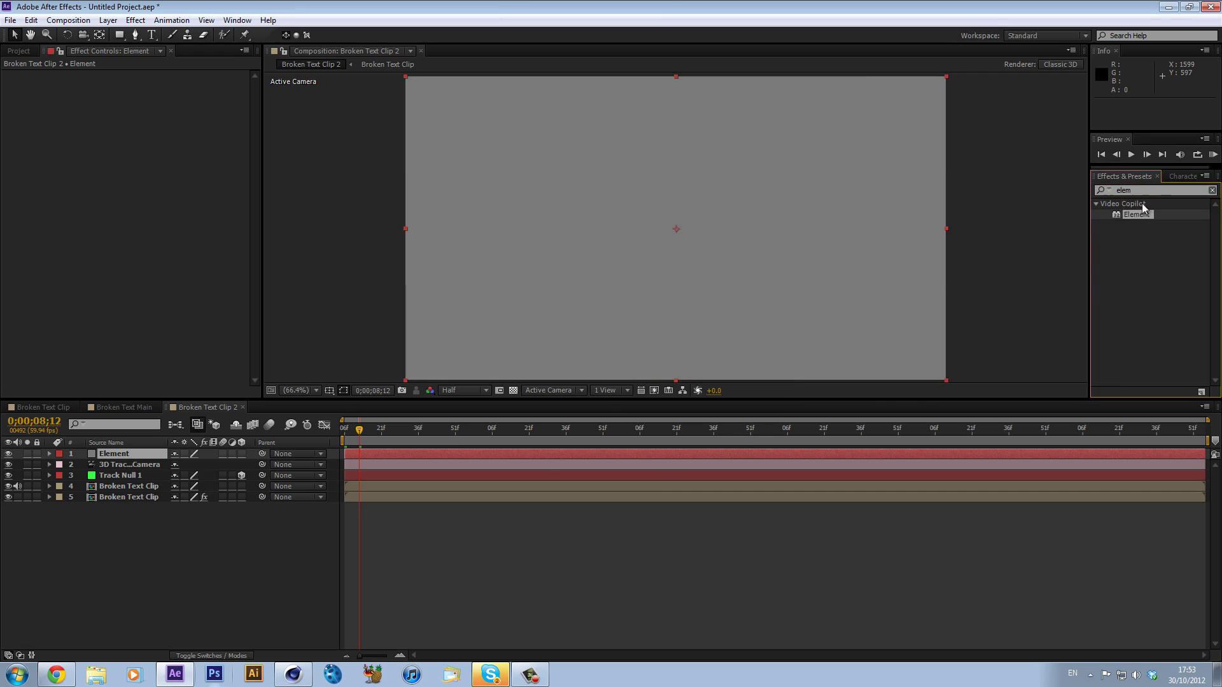
{"action": "left_click_drag", "start_coordinate": [1143, 209], "coordinate": [797, 453]}
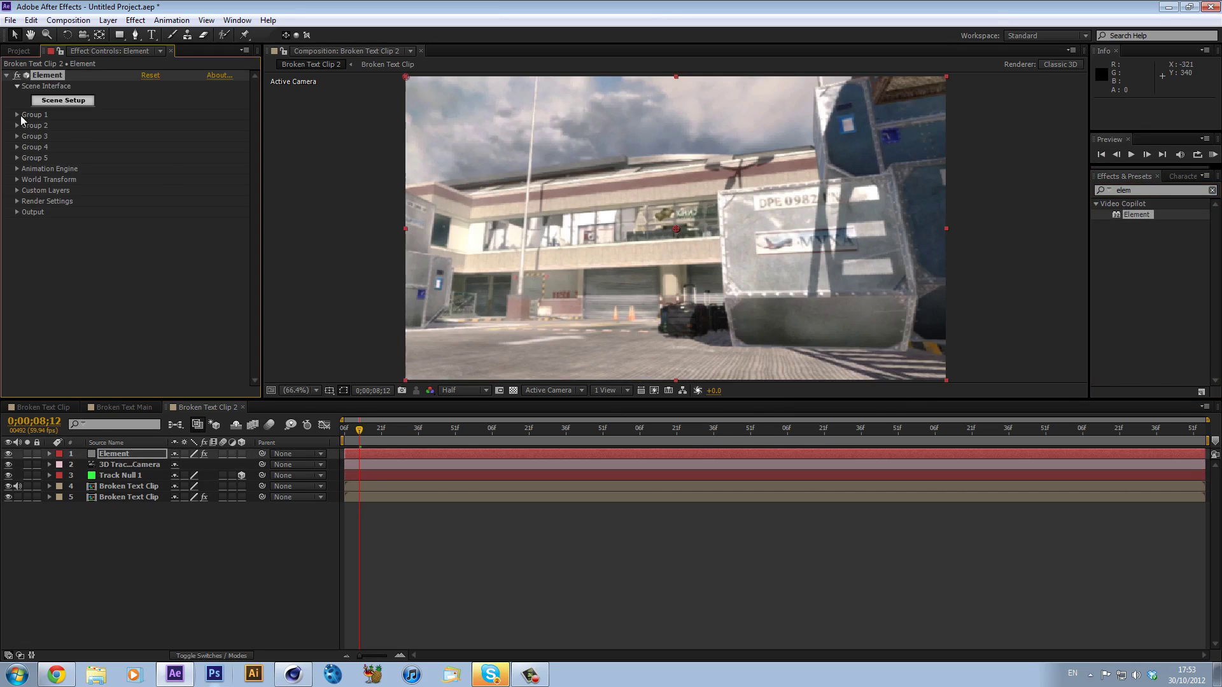
Step: Set Layer 1 of Element's Custom Texture Maps to the 5. Broken Text Clip layer
{"action": "left_click", "coordinate": [52, 102]}
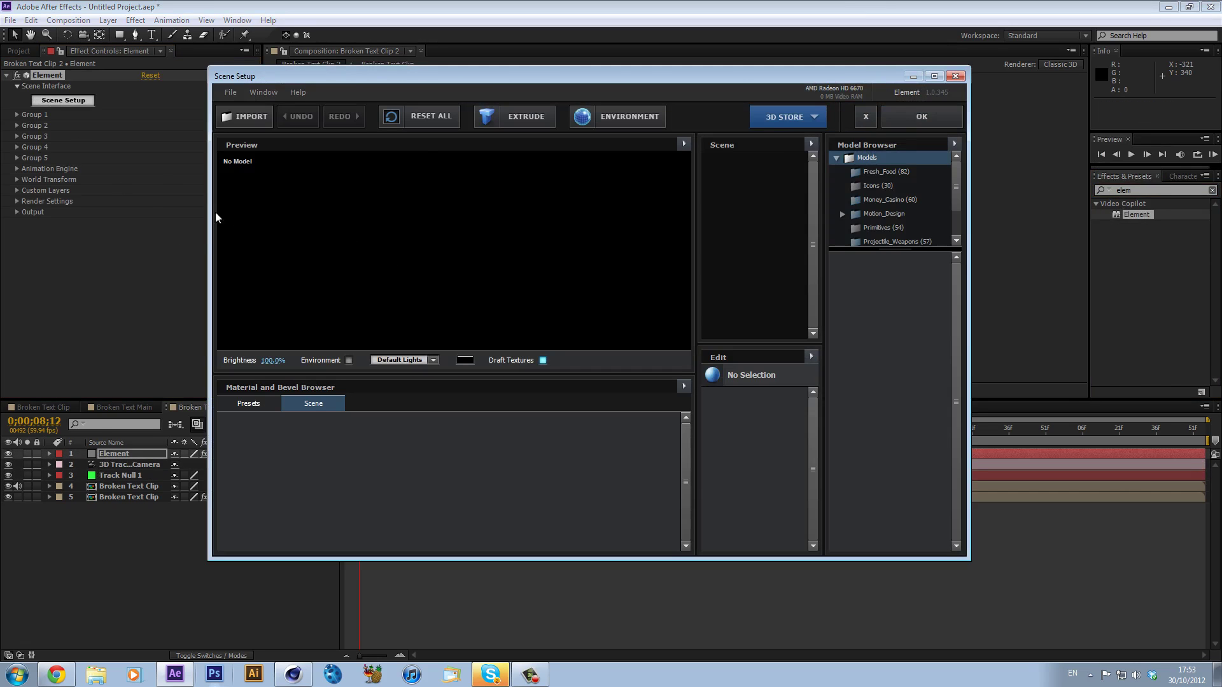
{"action": "left_click", "coordinate": [922, 116]}
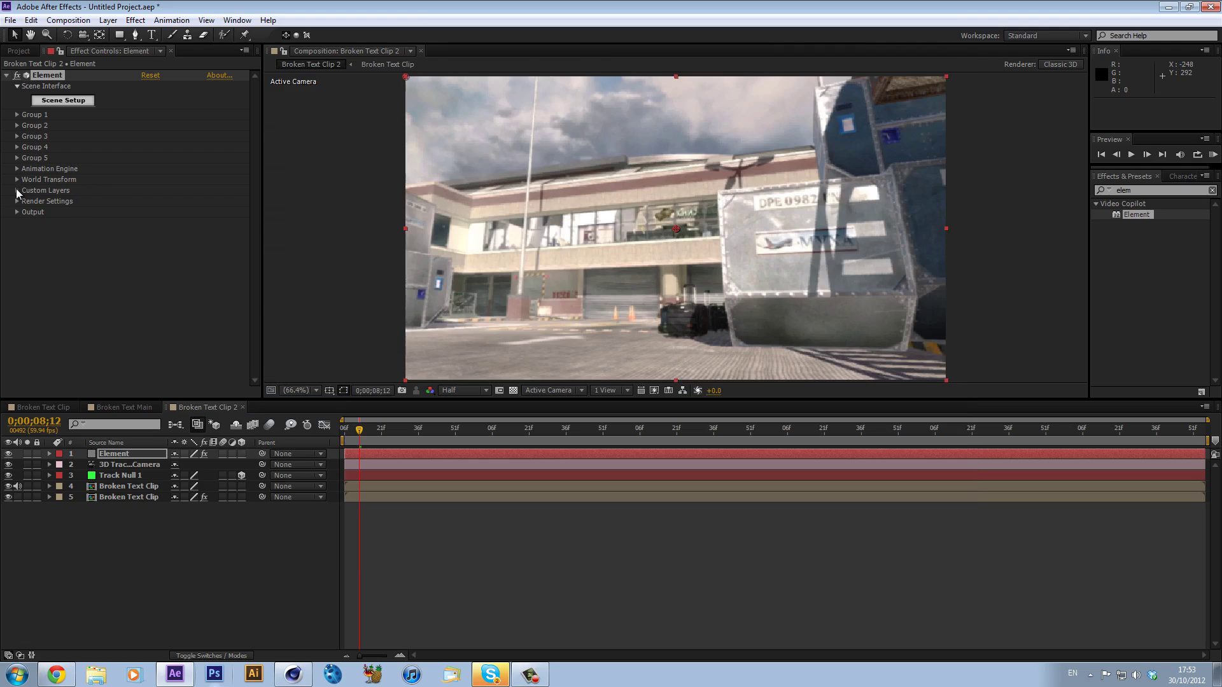
{"action": "left_click", "coordinate": [17, 190]}
{"action": "left_click", "coordinate": [27, 212]}
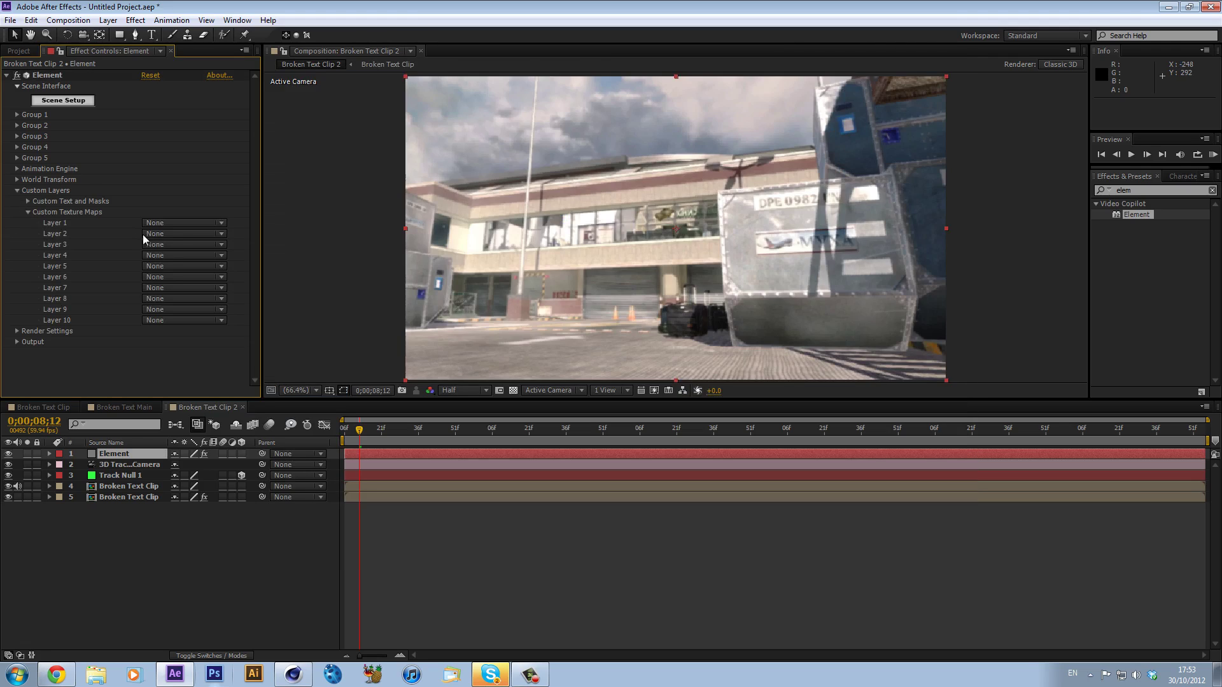
{"action": "left_click", "coordinate": [167, 223]}
{"action": "left_click", "coordinate": [202, 298]}
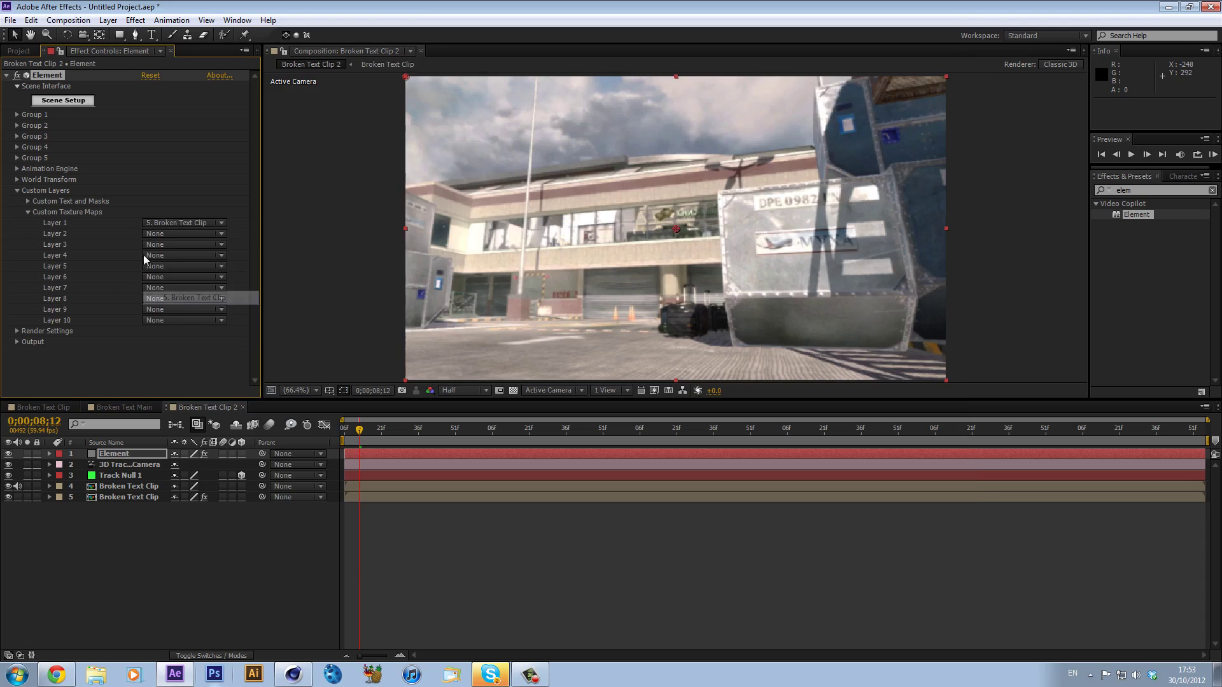
Step: Open Element's Scene Setup and use the custom Broken Text Clip layer as the environment texture
{"action": "left_click", "coordinate": [73, 101]}
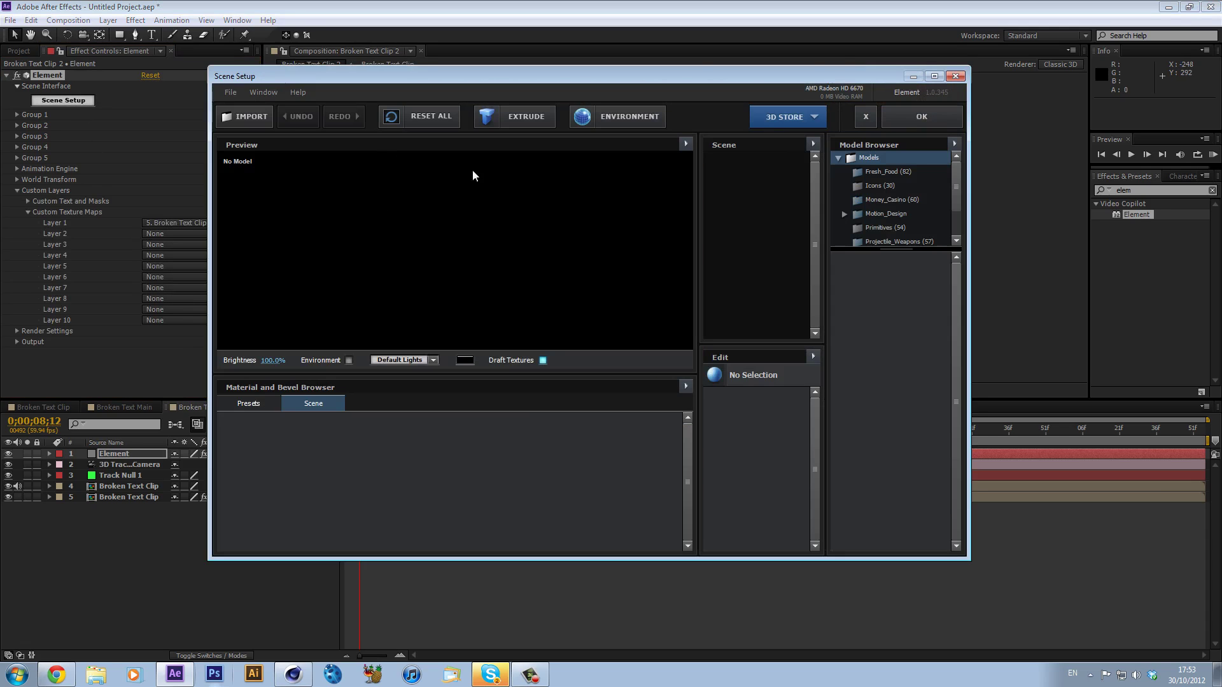
{"action": "left_click", "coordinate": [591, 118]}
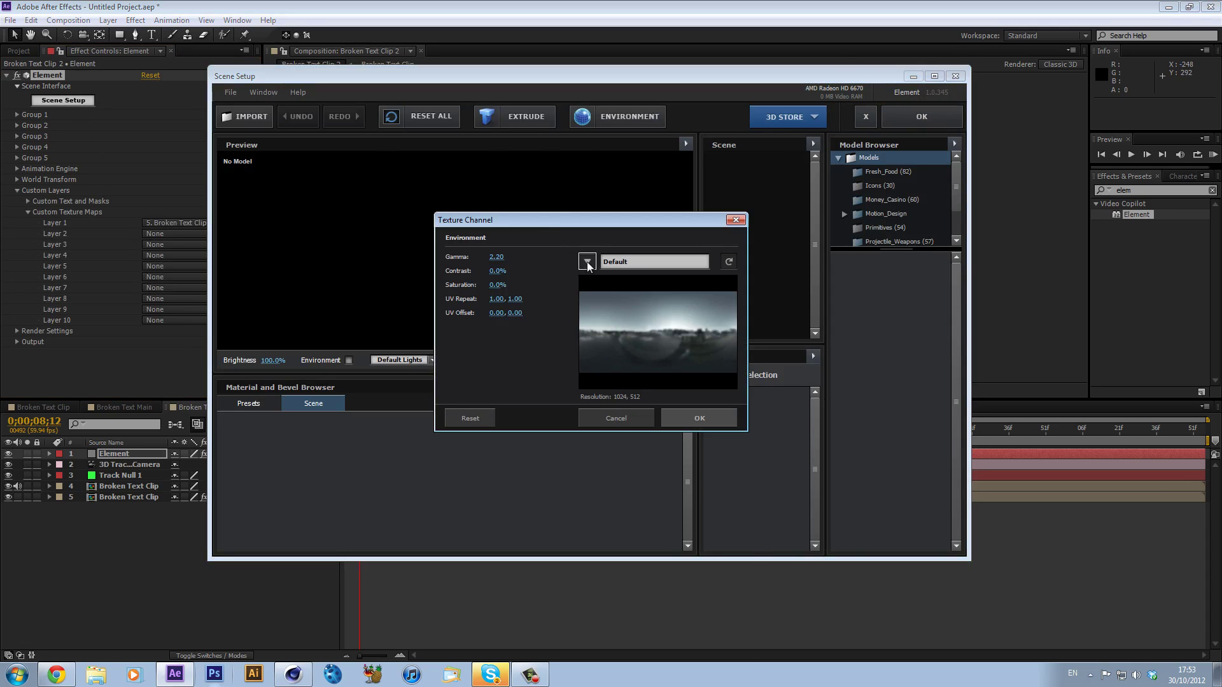
{"action": "left_click", "coordinate": [587, 262]}
{"action": "left_click", "coordinate": [683, 528]}
{"action": "left_click", "coordinate": [699, 418]}
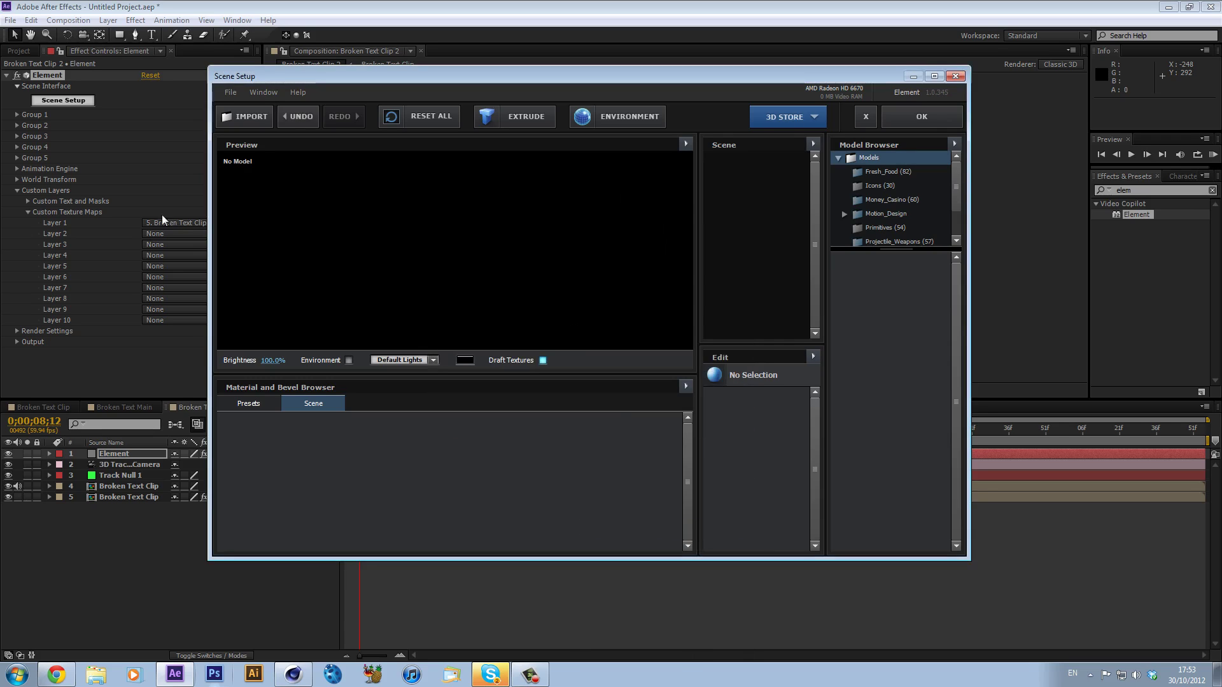
Step: Import the Defiansy Break Final 3D object into the Element scene and view it from its readable side
{"action": "left_click", "coordinate": [245, 117]}
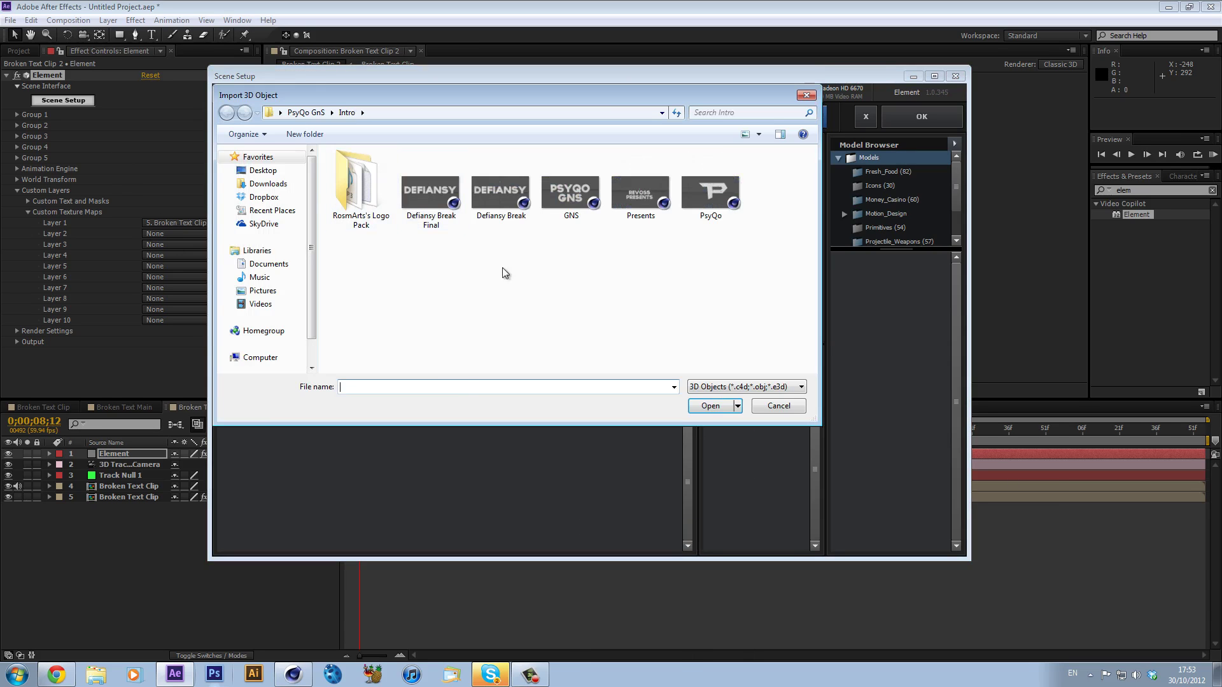
{"action": "double_click", "coordinate": [431, 196]}
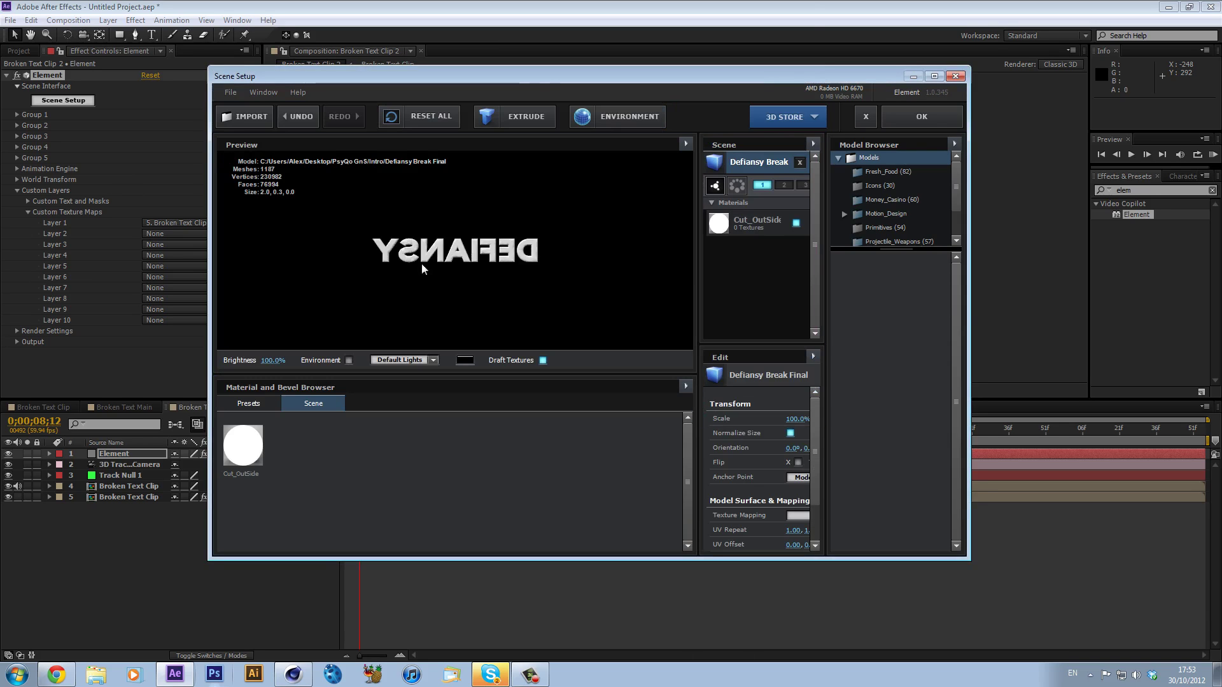
{"action": "left_click_drag", "start_coordinate": [388, 256], "coordinate": [471, 251]}
Step: Apply the Glass material preset to the DEFIANSY model, enable the environment in the preview and accept the scene setup
{"action": "left_click", "coordinate": [239, 405]}
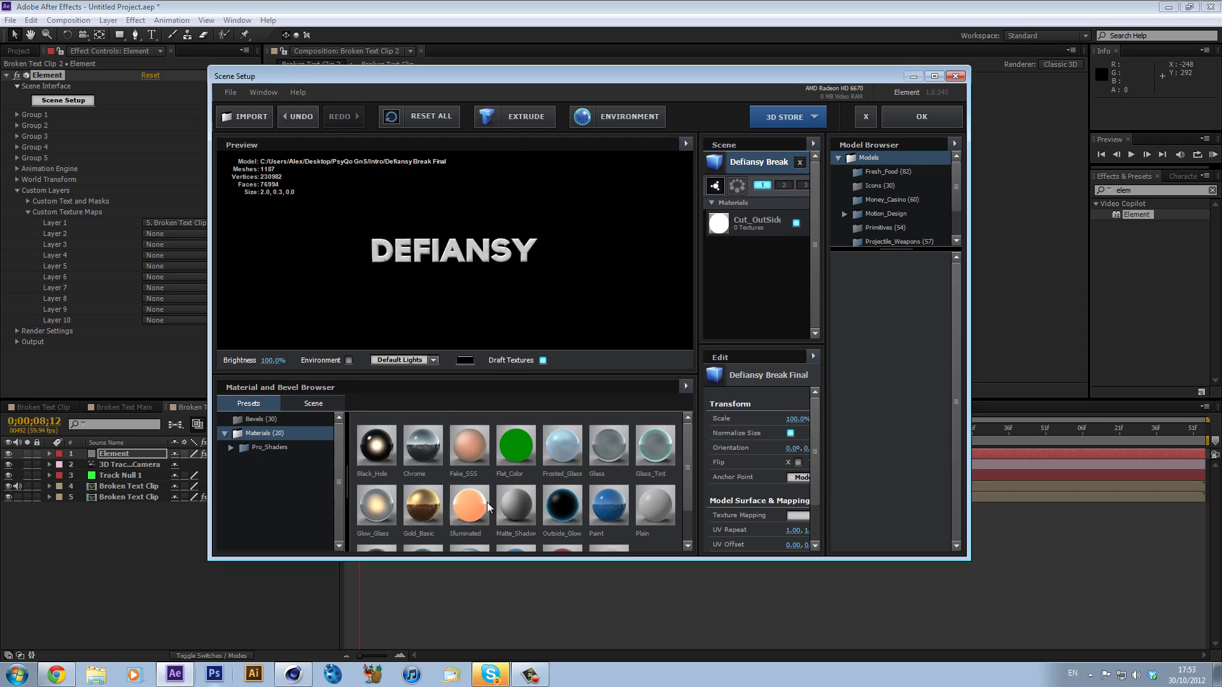
{"action": "left_click_drag", "start_coordinate": [607, 448], "coordinate": [413, 276]}
{"action": "scroll", "coordinate": [407, 261], "scroll_direction": "up", "scroll_amount": 5}
{"action": "left_click", "coordinate": [349, 361]}
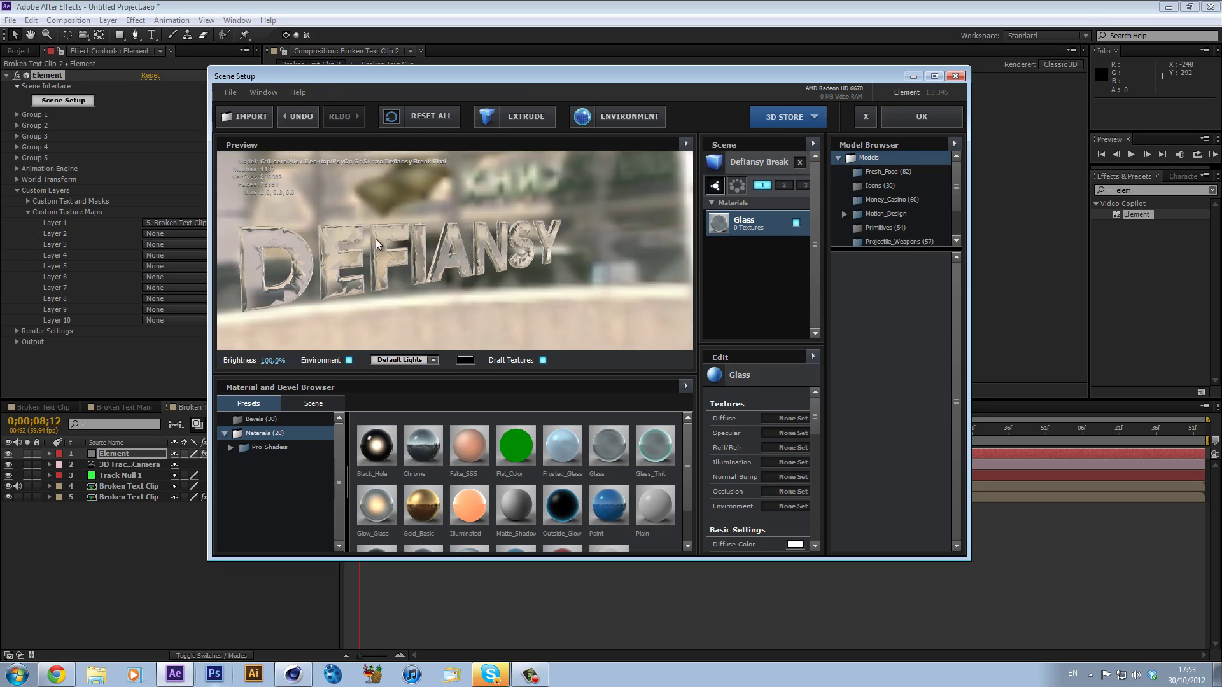
{"action": "left_click_drag", "start_coordinate": [611, 229], "coordinate": [567, 230]}
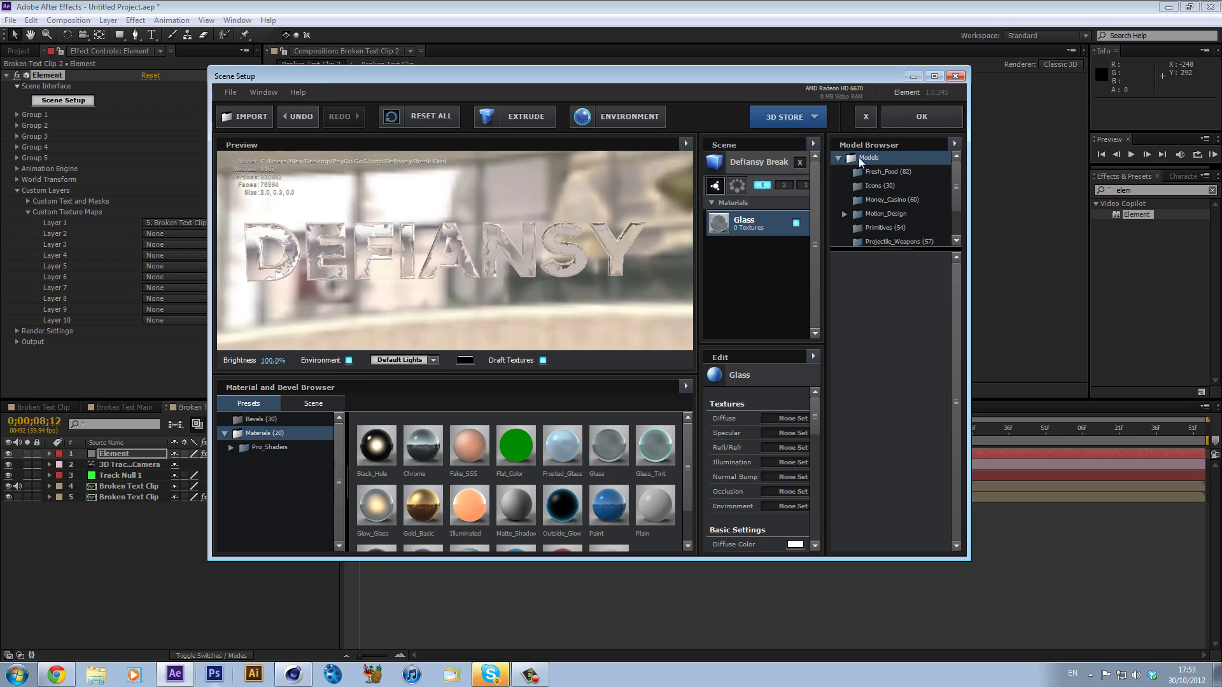
{"action": "left_click", "coordinate": [901, 121]}
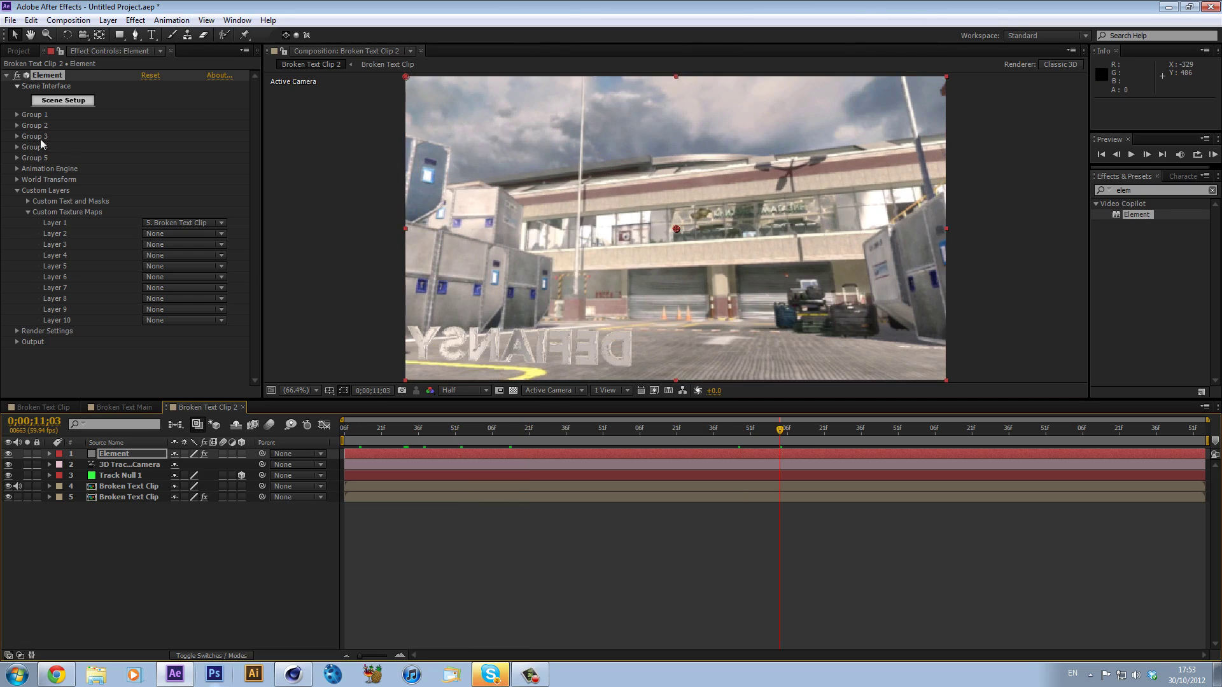
Step: Set the Y rotation of Group 1's Particle Replicator to 0x+189° so the DEFIANSY text faces the camera
{"action": "left_click", "coordinate": [17, 114]}
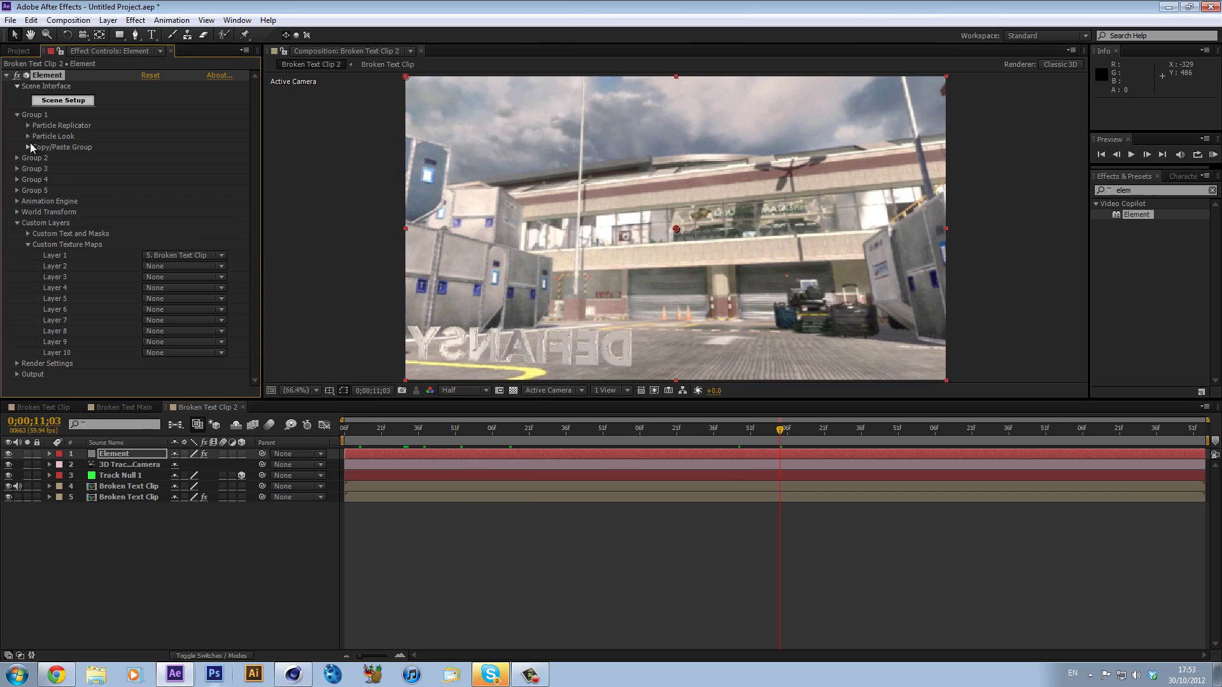
{"action": "left_click", "coordinate": [28, 136]}
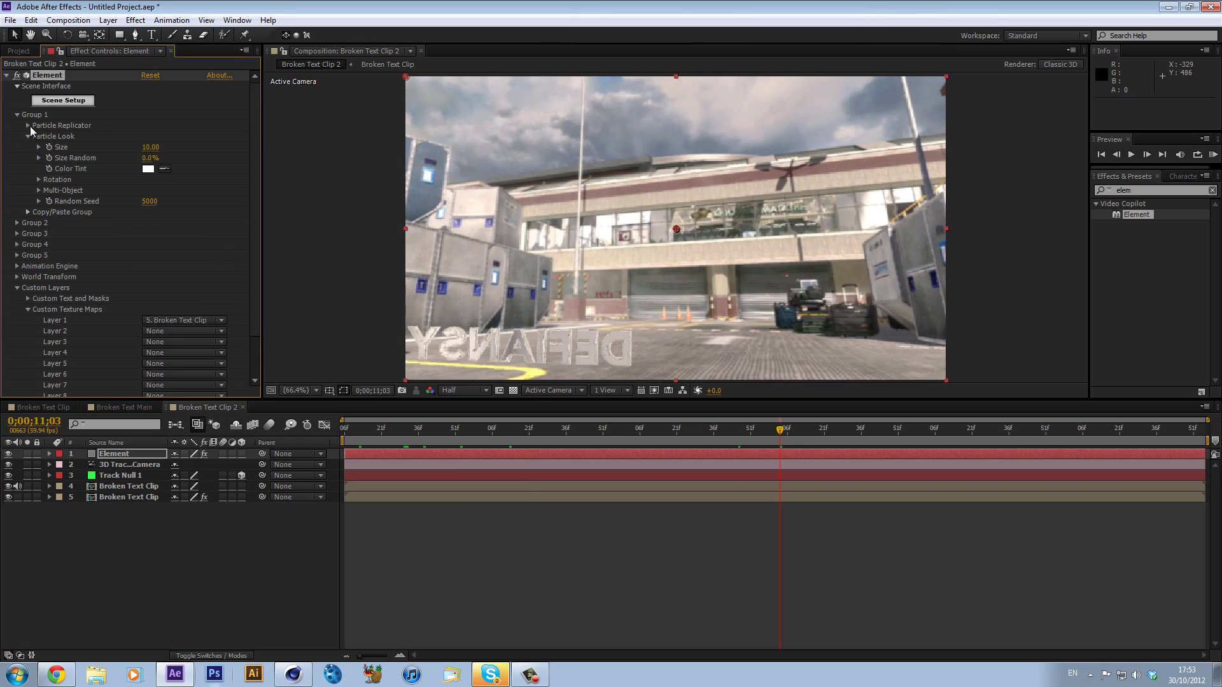
{"action": "left_click", "coordinate": [28, 125]}
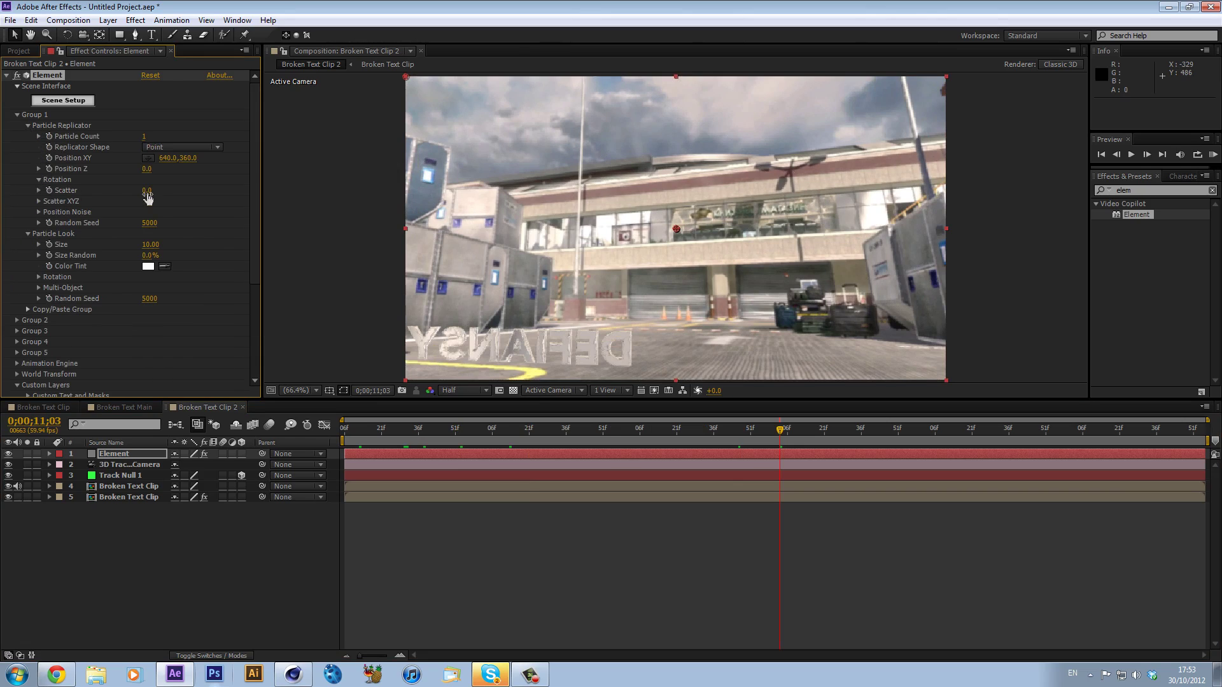
{"action": "left_click", "coordinate": [39, 179]}
{"action": "left_click_drag", "start_coordinate": [156, 201], "coordinate": [227, 201]}
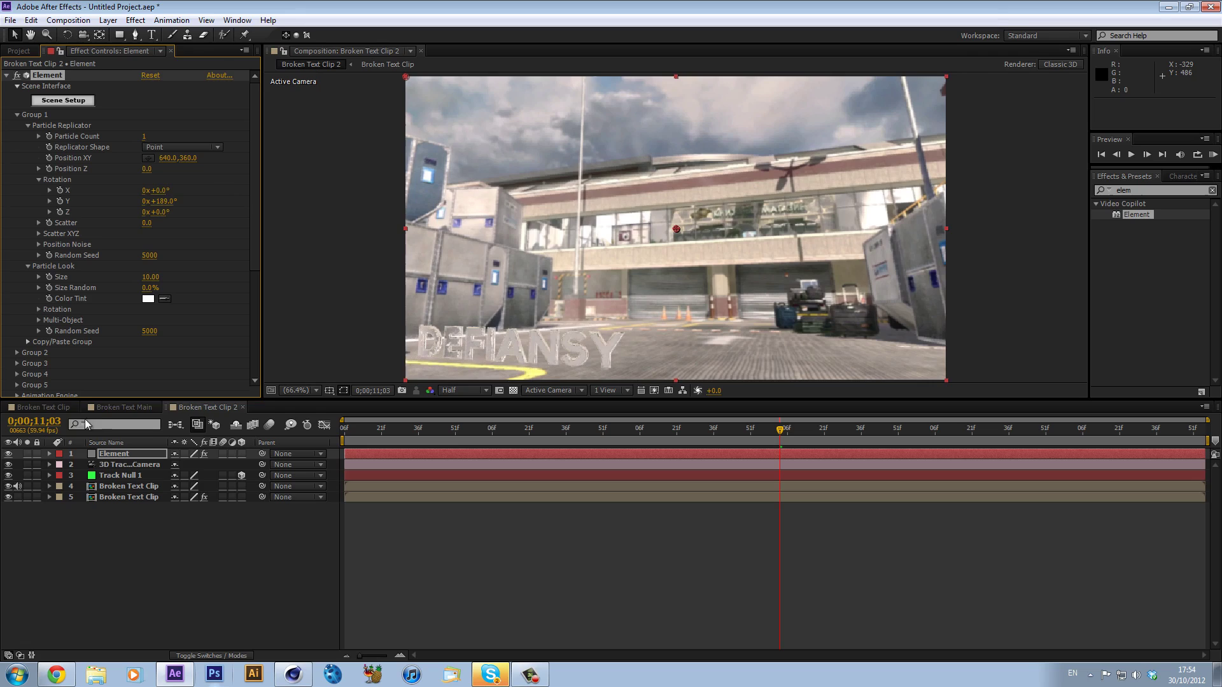
Step: Examine the Element layer's Group 1 Particle Replicator position in Broken Text Main and the clip layers in Broken Text Clip 2
{"action": "left_click", "coordinate": [35, 407]}
{"action": "left_click", "coordinate": [122, 407]}
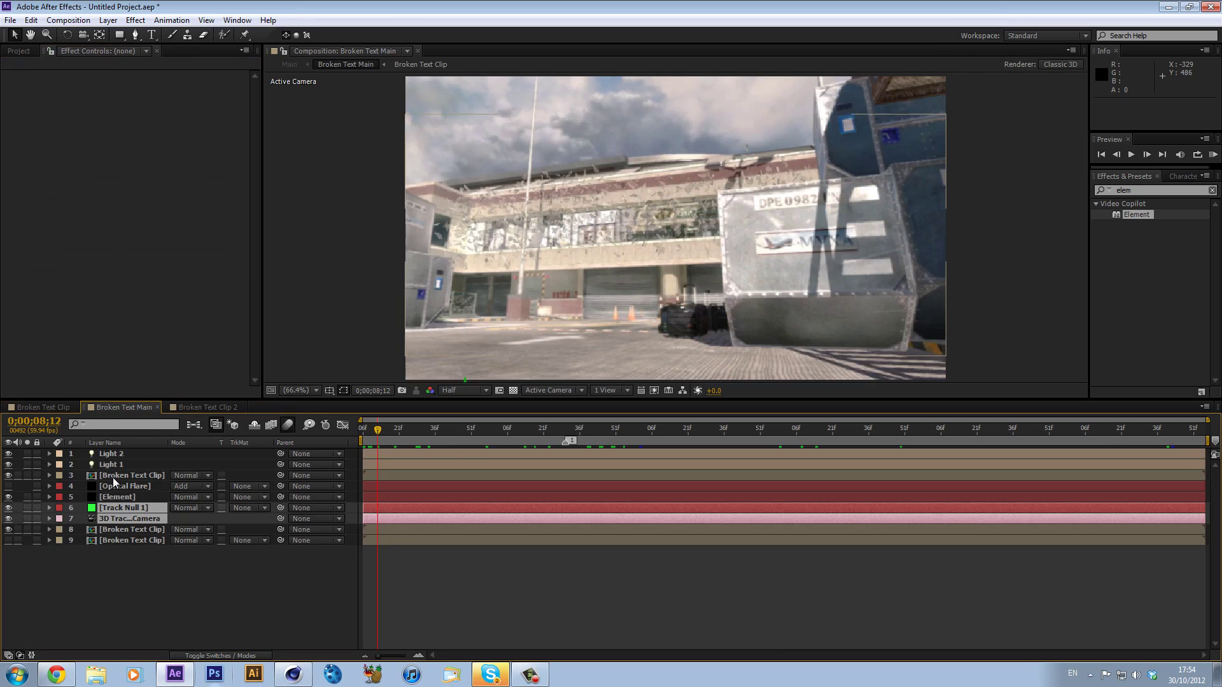
{"action": "left_click", "coordinate": [117, 497]}
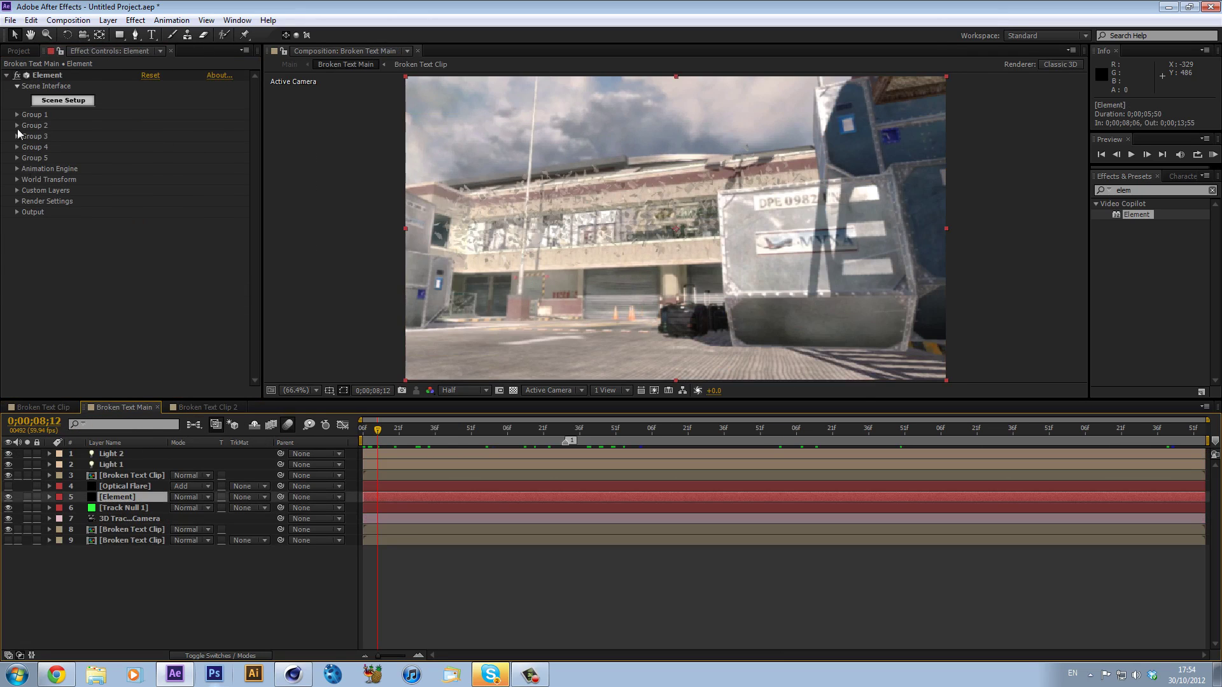
{"action": "left_click", "coordinate": [18, 115]}
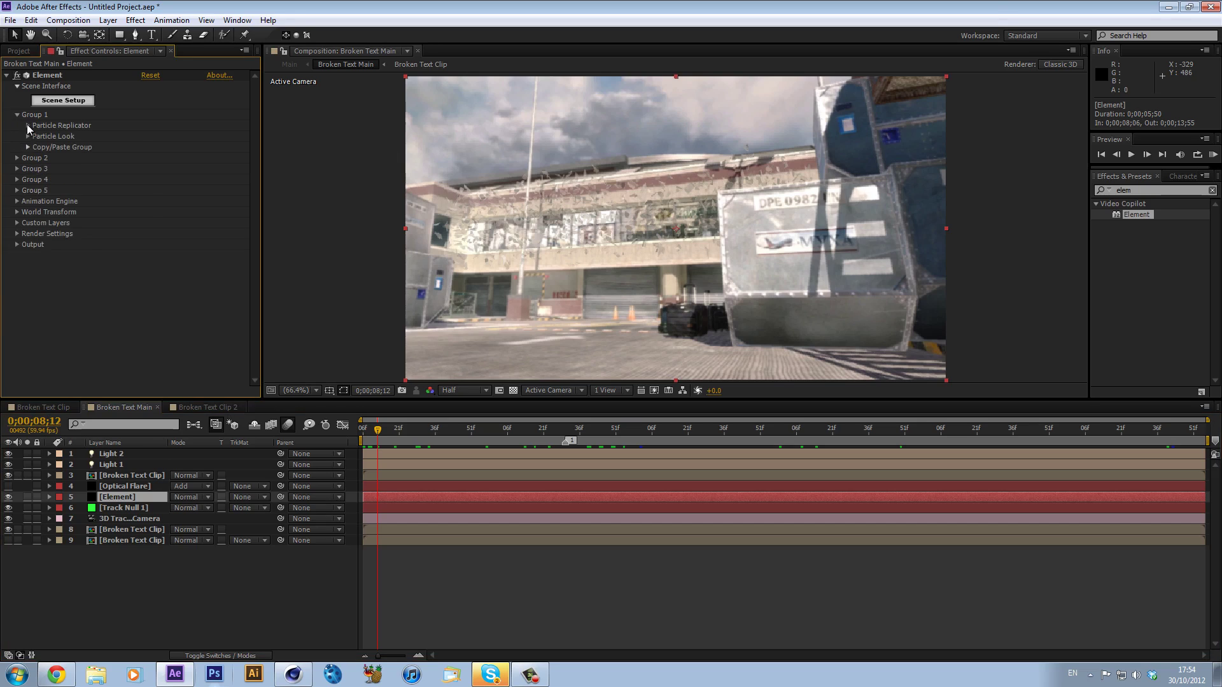
{"action": "left_click", "coordinate": [28, 125]}
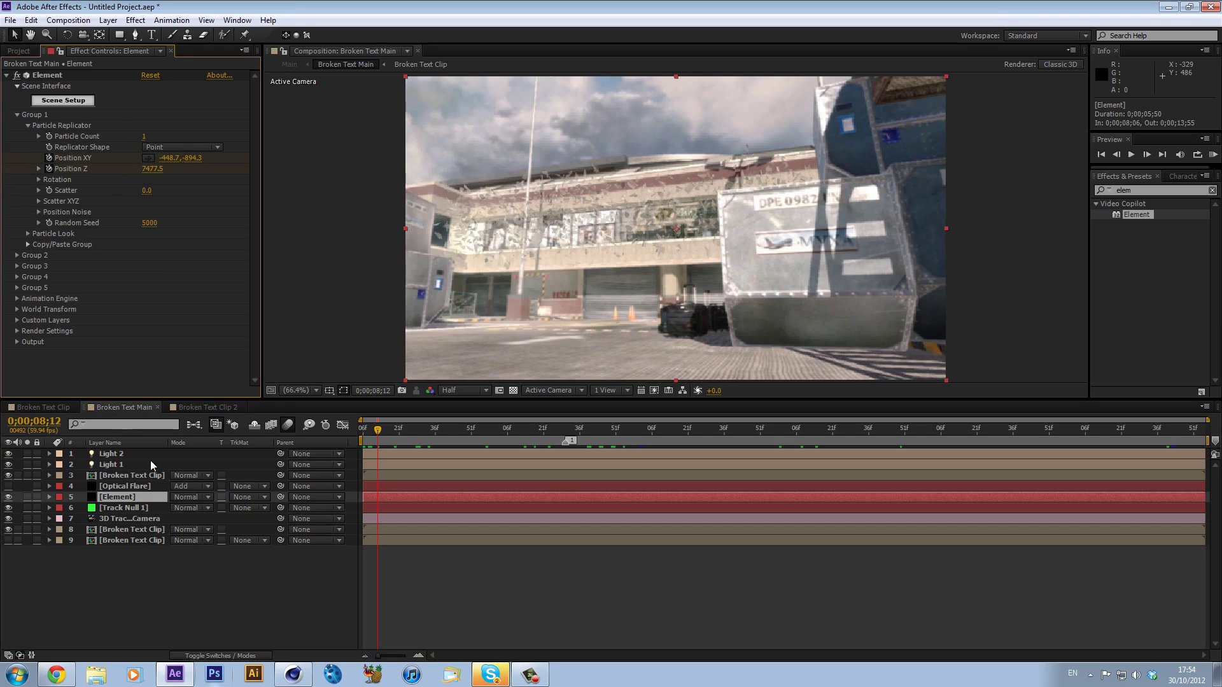
{"action": "left_click", "coordinate": [216, 406]}
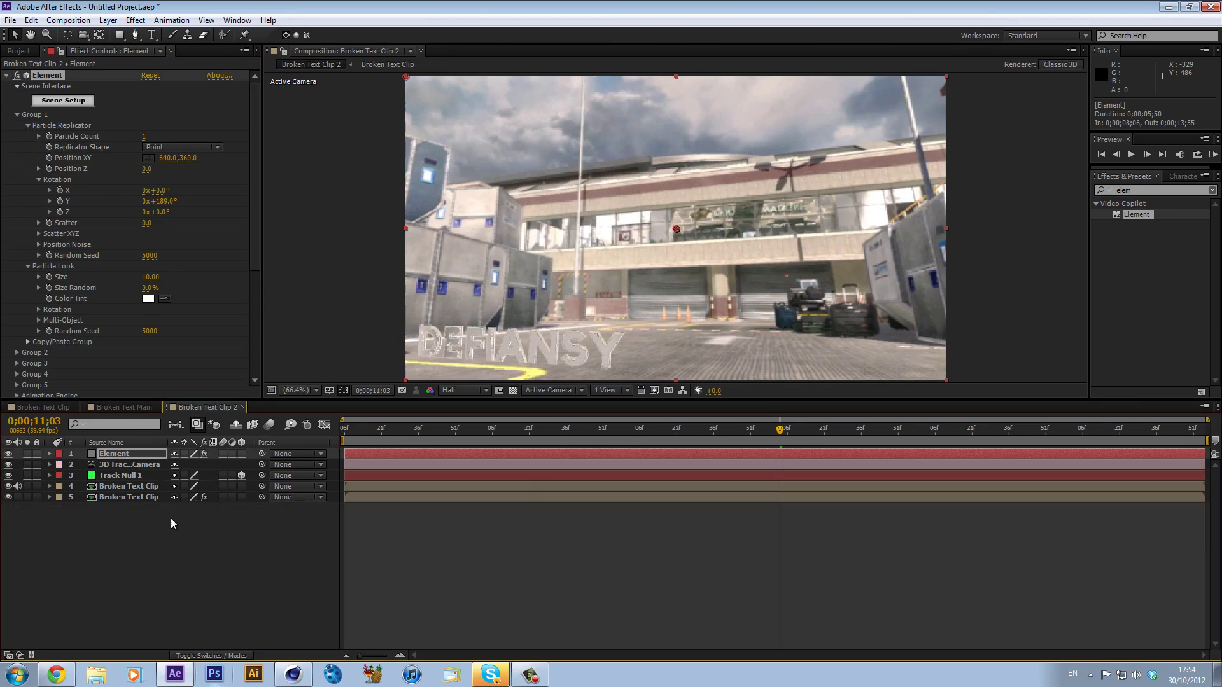
{"action": "left_click", "coordinate": [136, 487]}
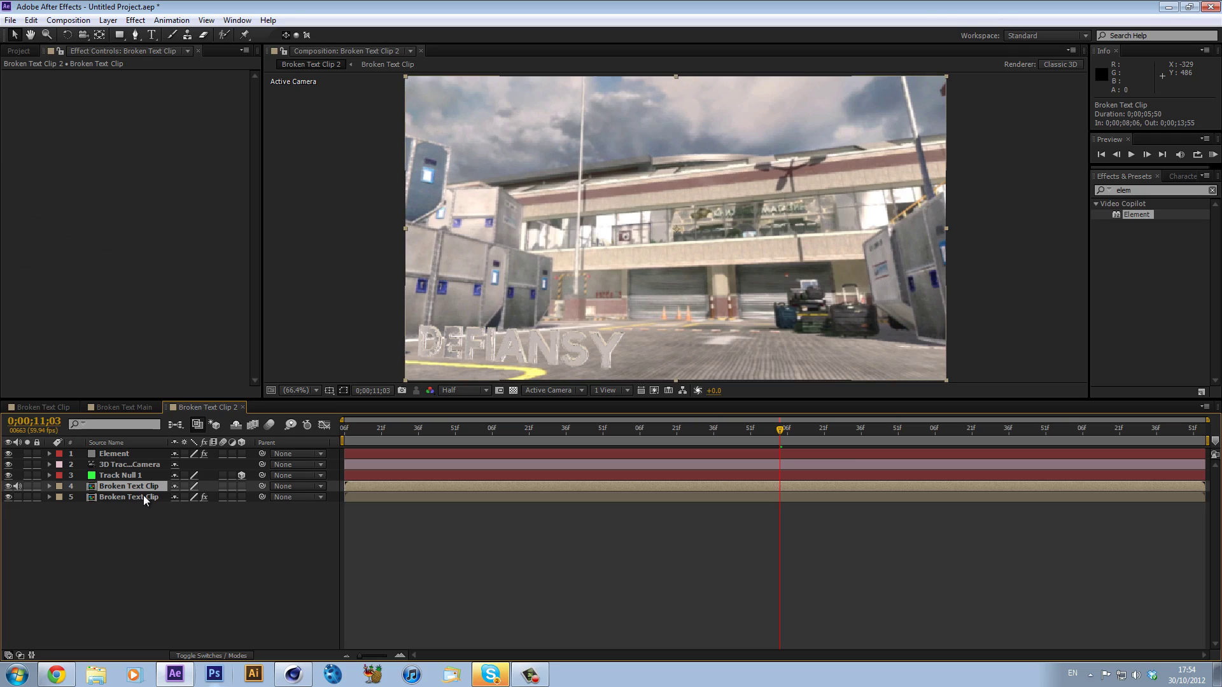
{"action": "left_click", "coordinate": [136, 494]}
{"action": "left_click", "coordinate": [140, 487]}
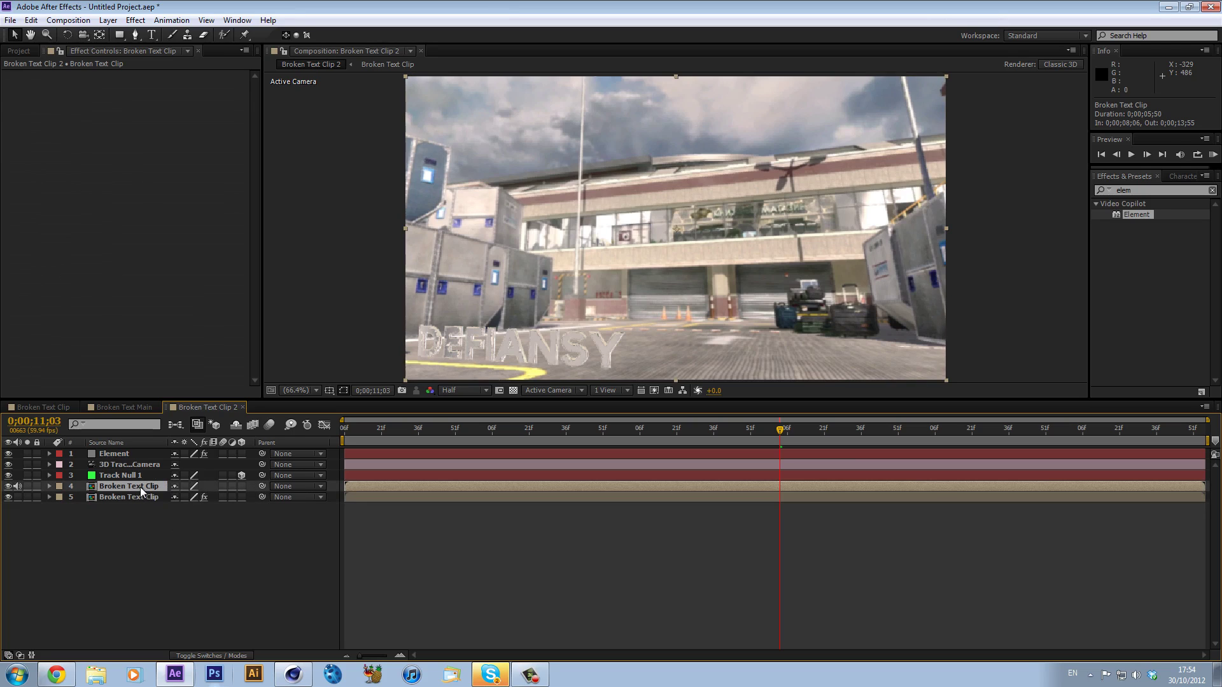
Step: In Broken Text Main, create a null and camera from a ground track point on the 3D-camera-tracked Broken Text Clip
{"action": "left_click", "coordinate": [55, 406]}
{"action": "left_click", "coordinate": [106, 407]}
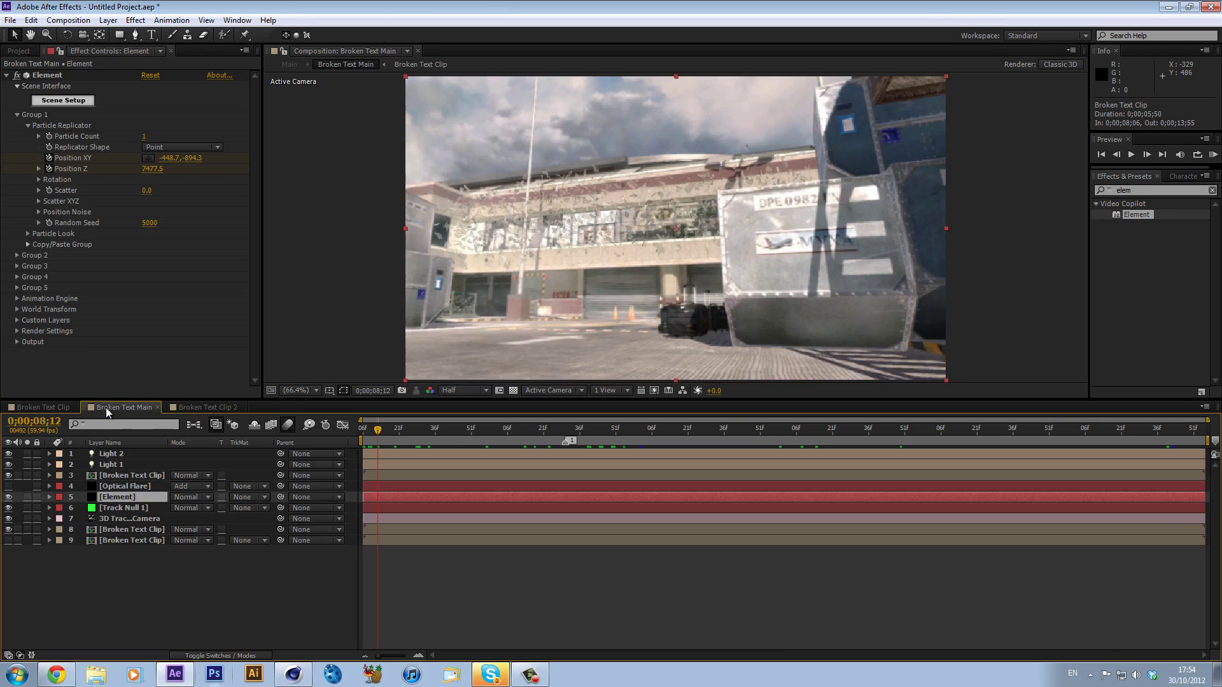
{"action": "left_click", "coordinate": [127, 529]}
{"action": "left_click", "coordinate": [93, 76]}
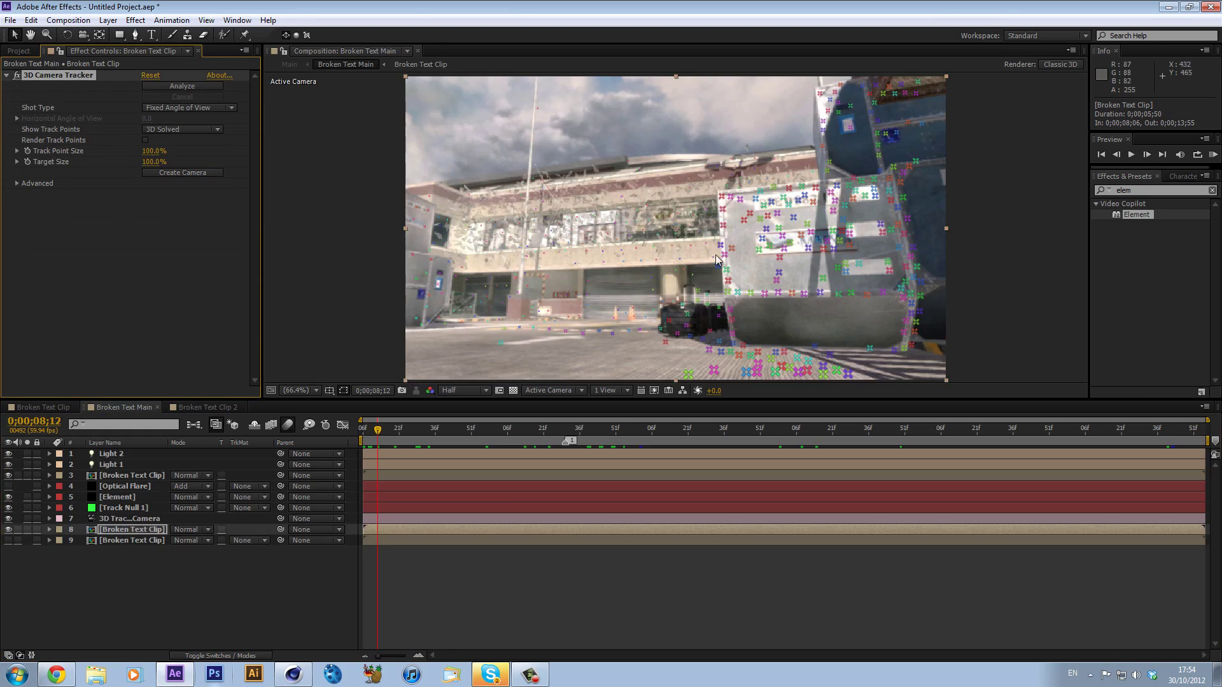
{"action": "left_click", "coordinate": [582, 336]}
{"action": "right_click", "coordinate": [583, 336]}
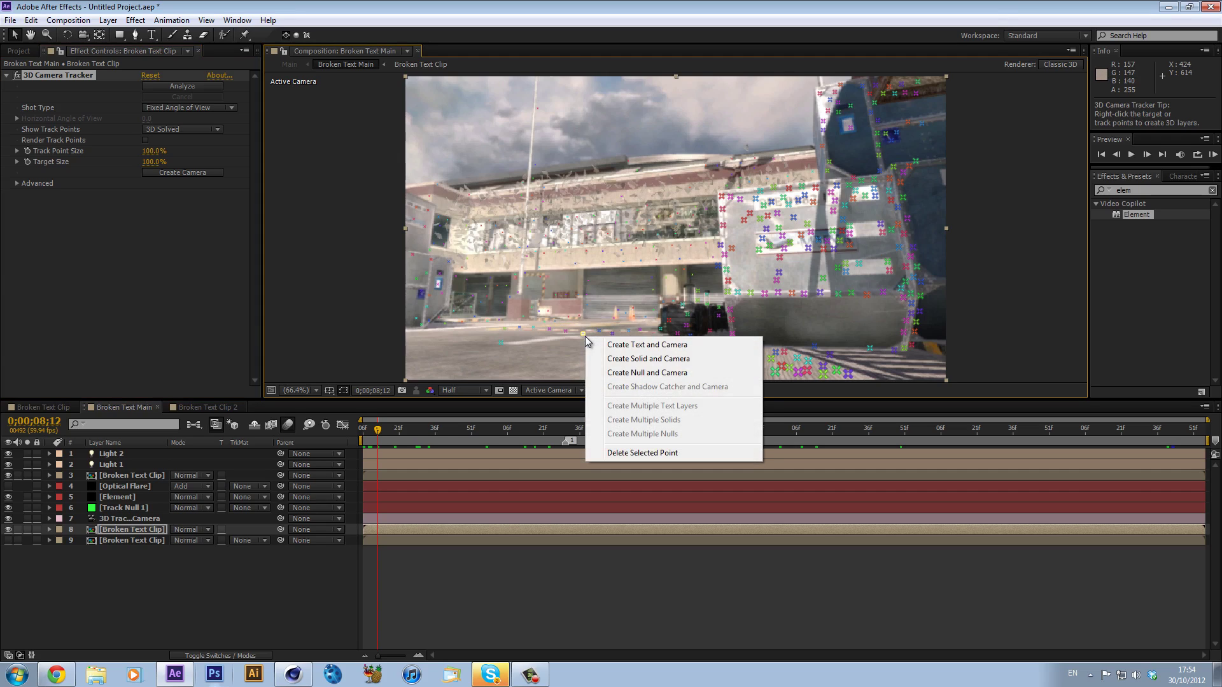
{"action": "left_click", "coordinate": [623, 371]}
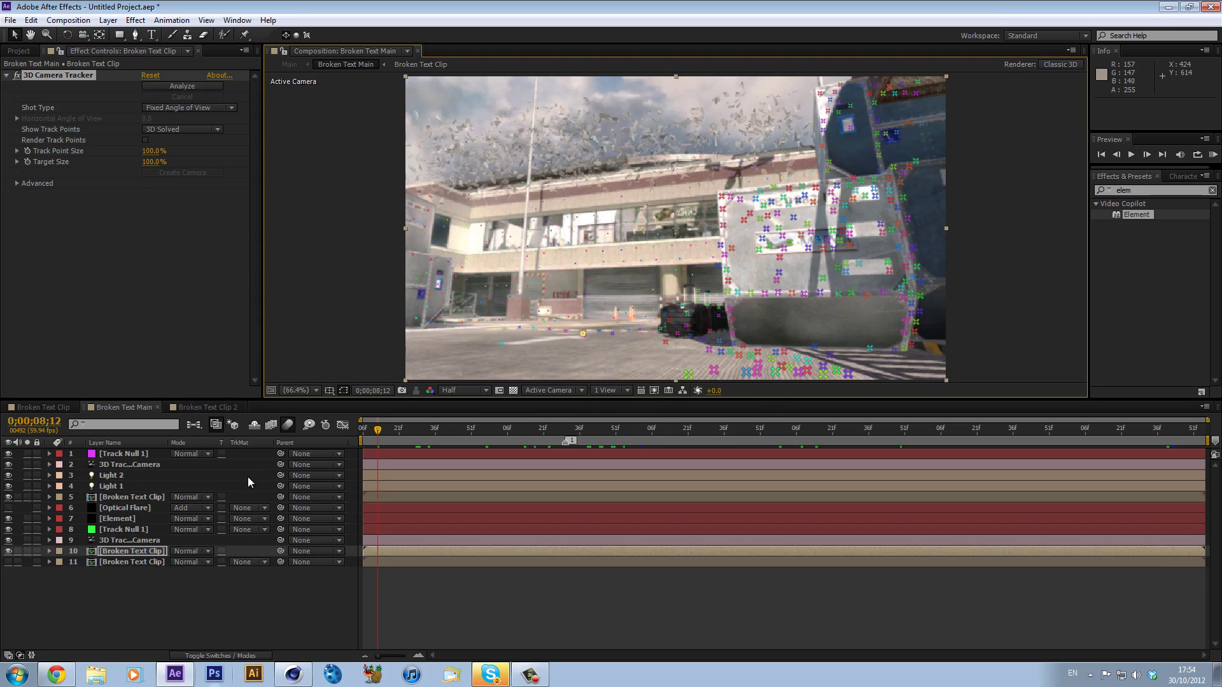
Step: Reveal the new Track Null 1's position and scrub through the timeline to 0;00;09;43 to check how it follows the ground
{"action": "left_click", "coordinate": [154, 454]}
{"action": "key", "text": "p"}
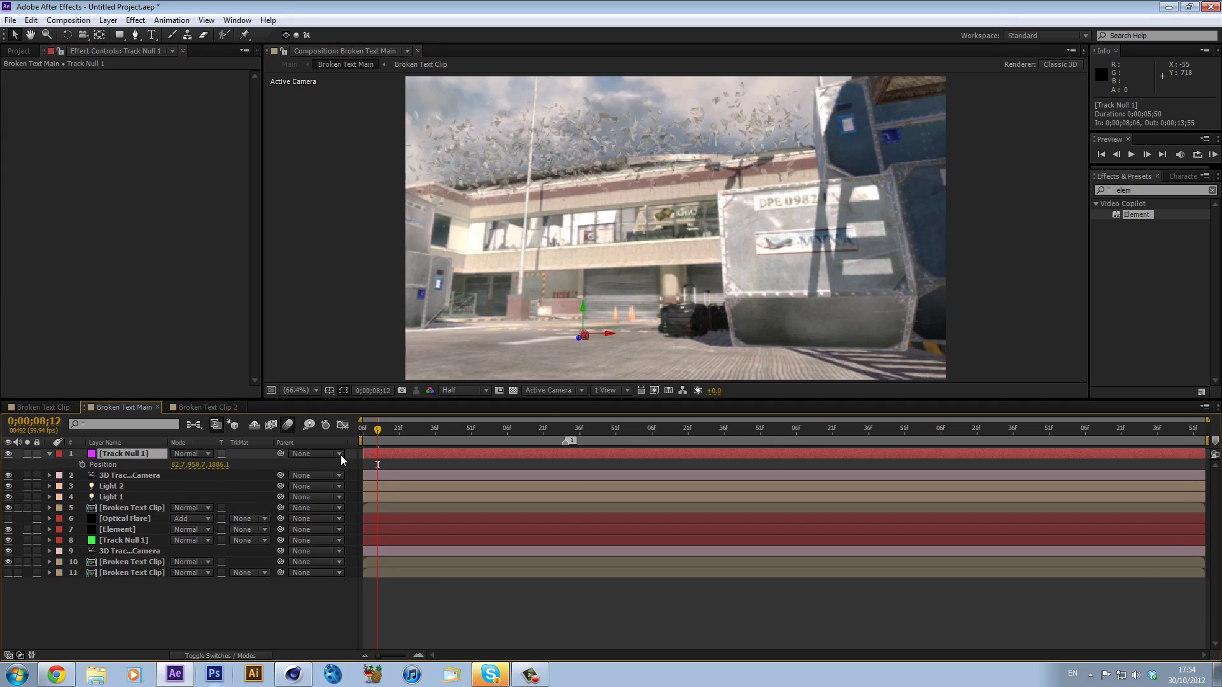
{"action": "left_click_drag", "start_coordinate": [519, 427], "coordinate": [570, 429]}
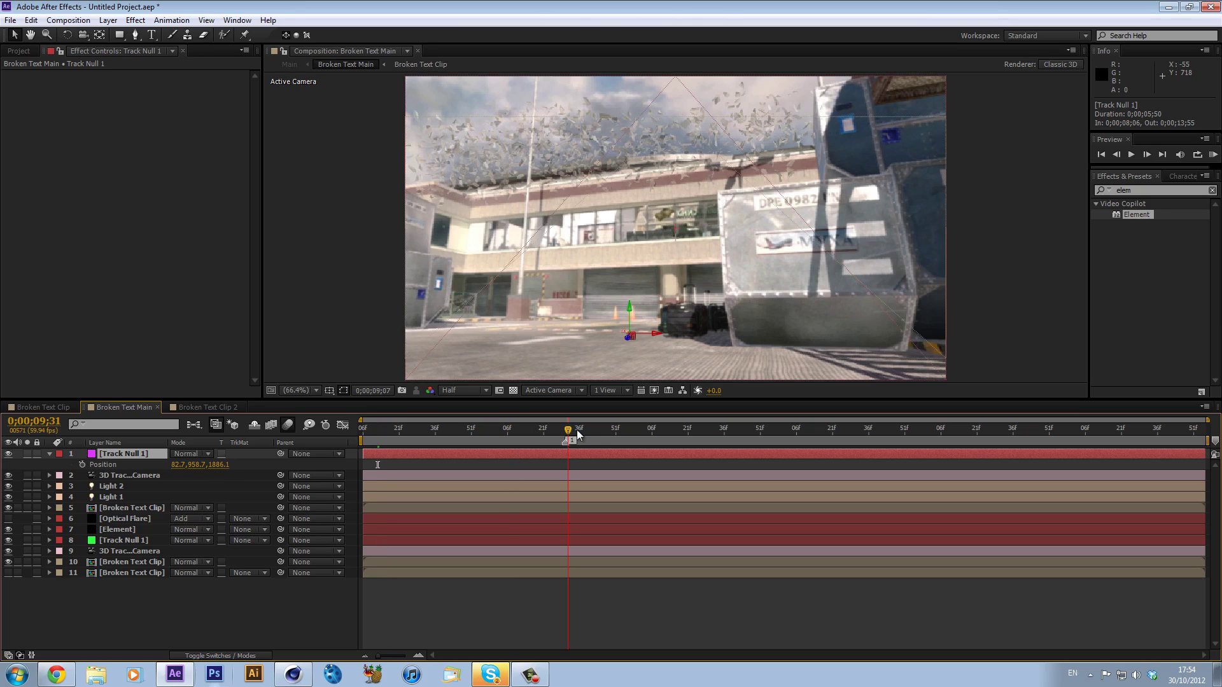
{"action": "left_click_drag", "start_coordinate": [399, 426], "coordinate": [334, 435]}
{"action": "left_click_drag", "start_coordinate": [503, 438], "coordinate": [597, 439]}
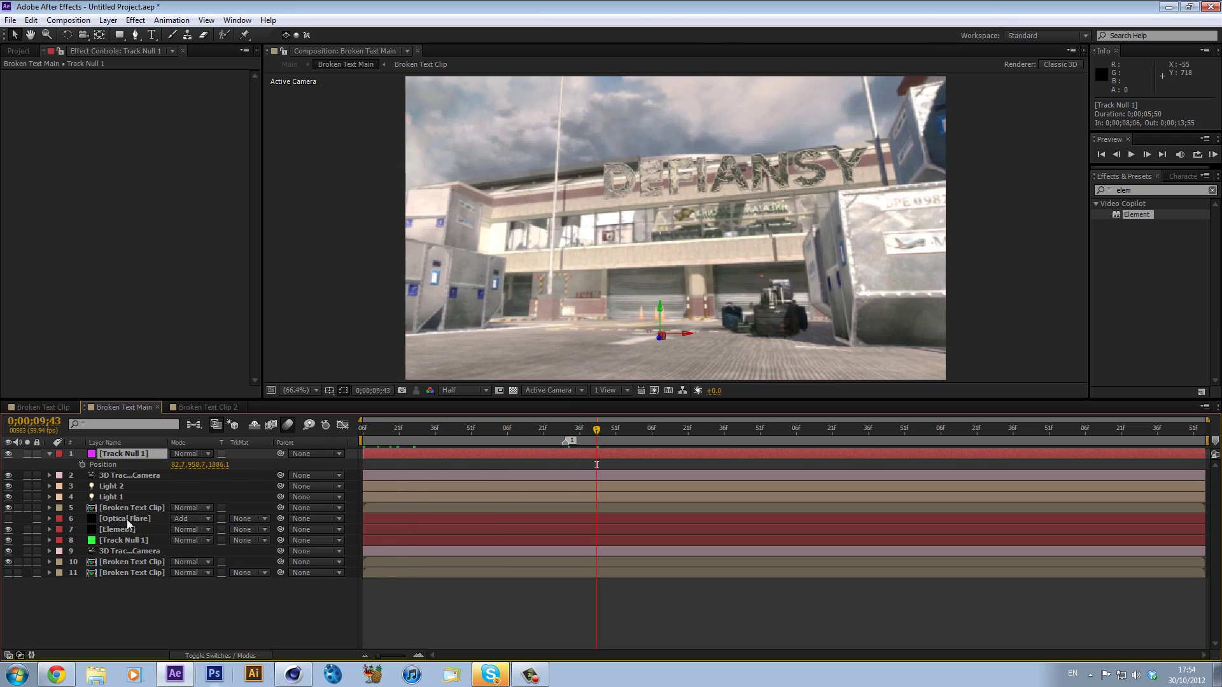
Step: Delete the newly created Track Null 1 at the top of the layer stack, select the original Track Null 1, and return to Broken Text Clip 2
{"action": "key", "text": "Delete"}
{"action": "left_click", "coordinate": [126, 517]}
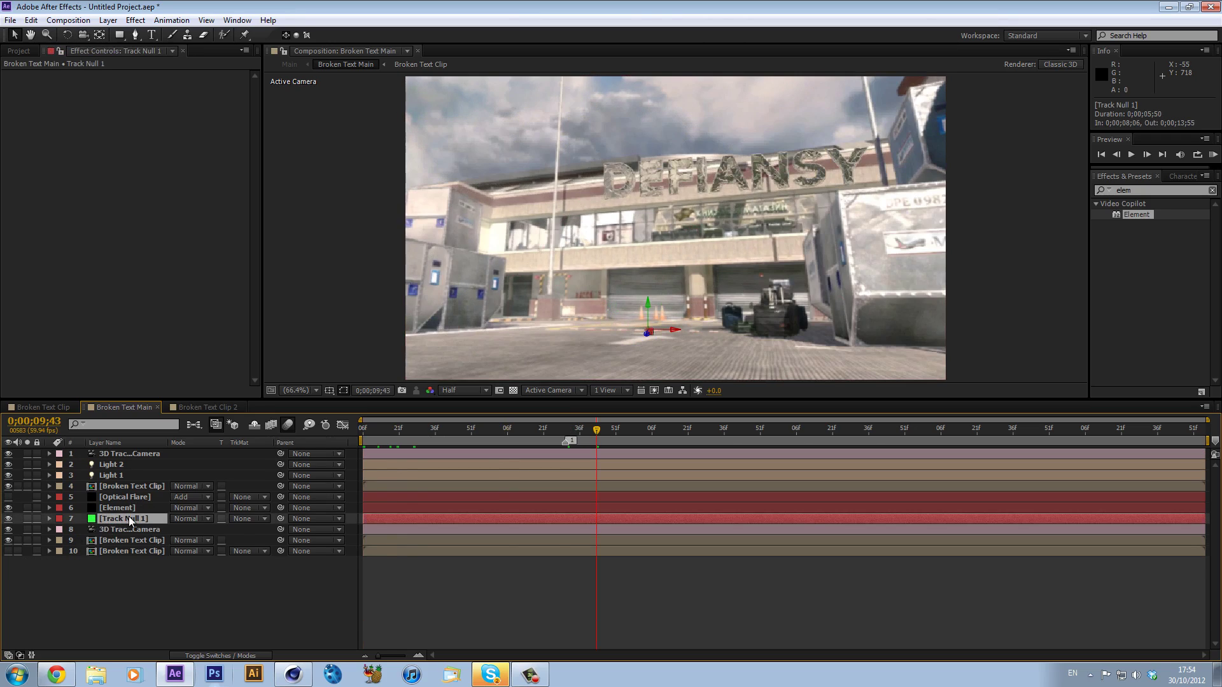
{"action": "key", "text": "p"}
{"action": "key", "text": "p"}
{"action": "left_click", "coordinate": [191, 404]}
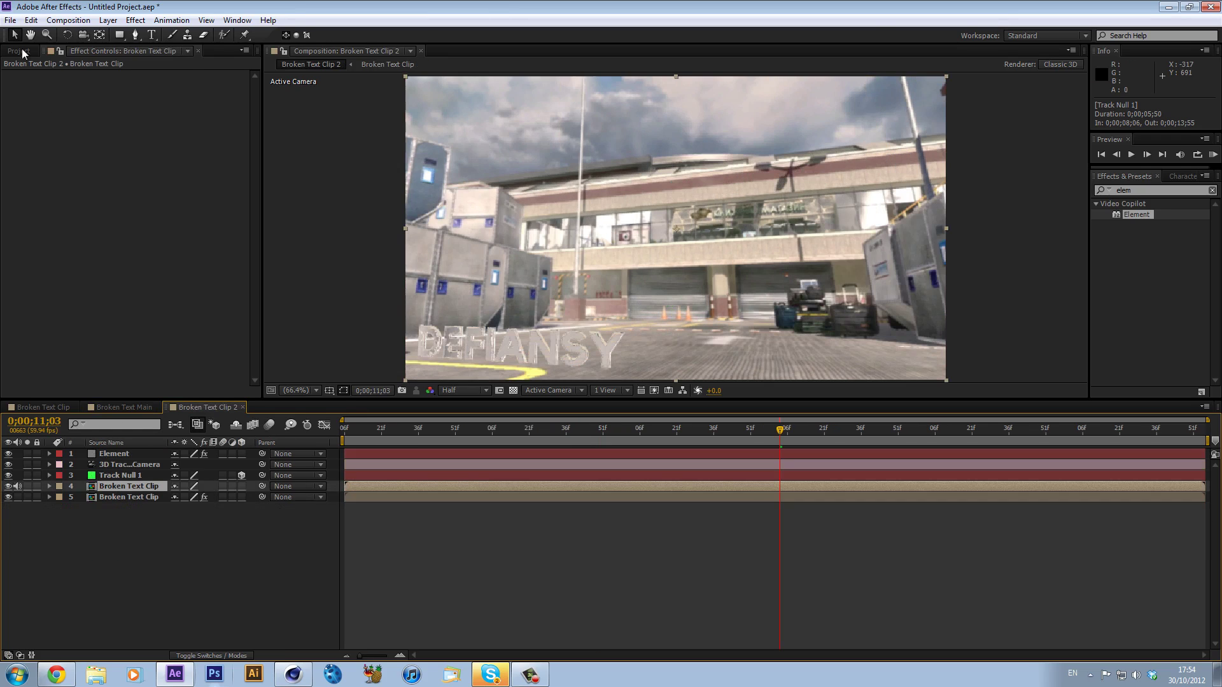
Step: Set the Element layer's Group 1 Position Z to 5810 and Particle Look Size to 74.37, keeping the layer 2D
{"action": "left_click", "coordinate": [133, 451]}
{"action": "key", "text": "Return"}
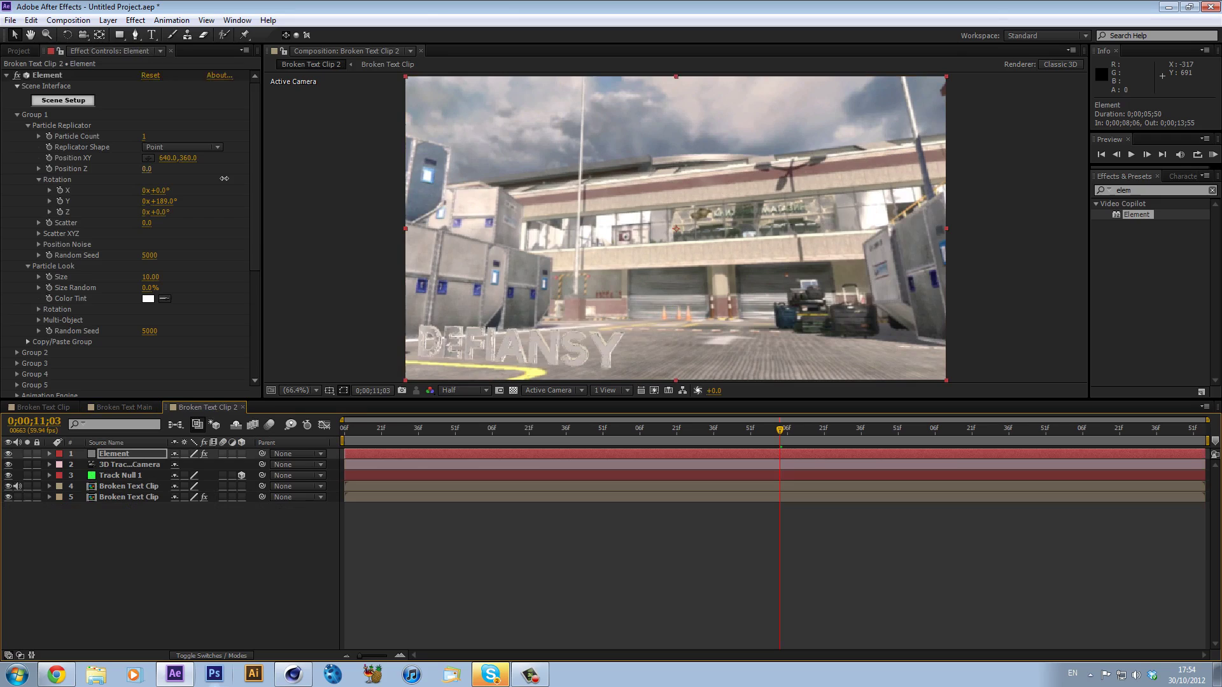
{"action": "left_click_drag", "start_coordinate": [405, 178], "coordinate": [475, 182]}
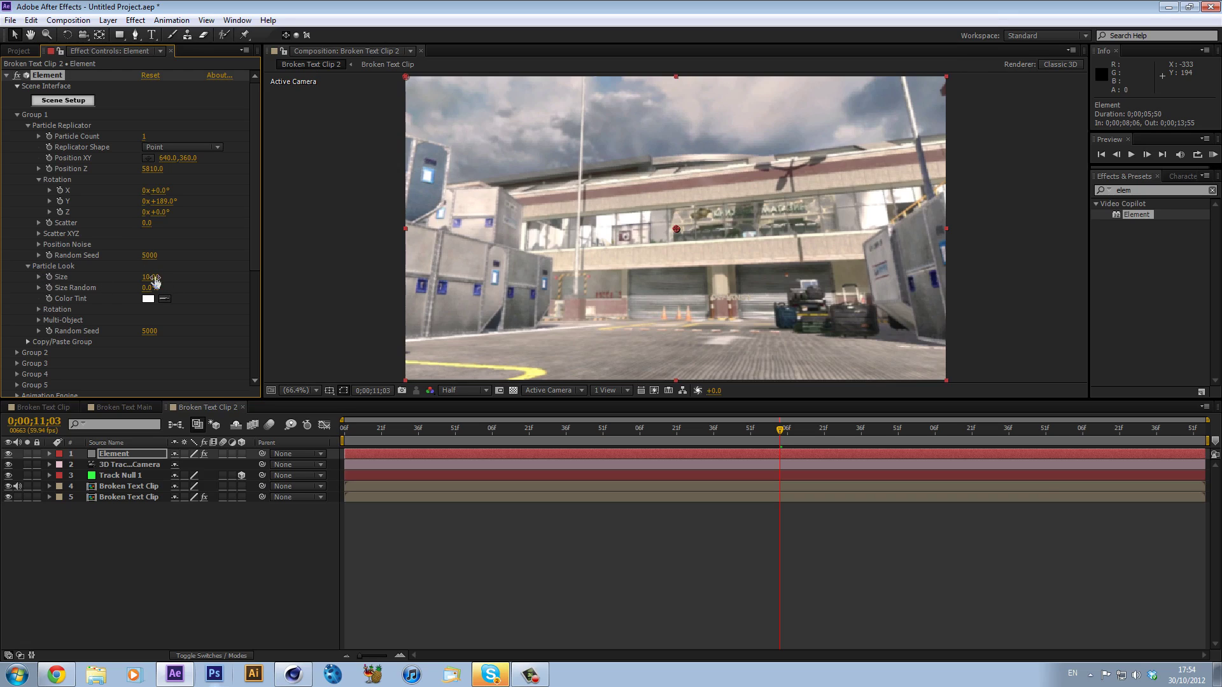
{"action": "left_click_drag", "start_coordinate": [150, 276], "coordinate": [235, 274]}
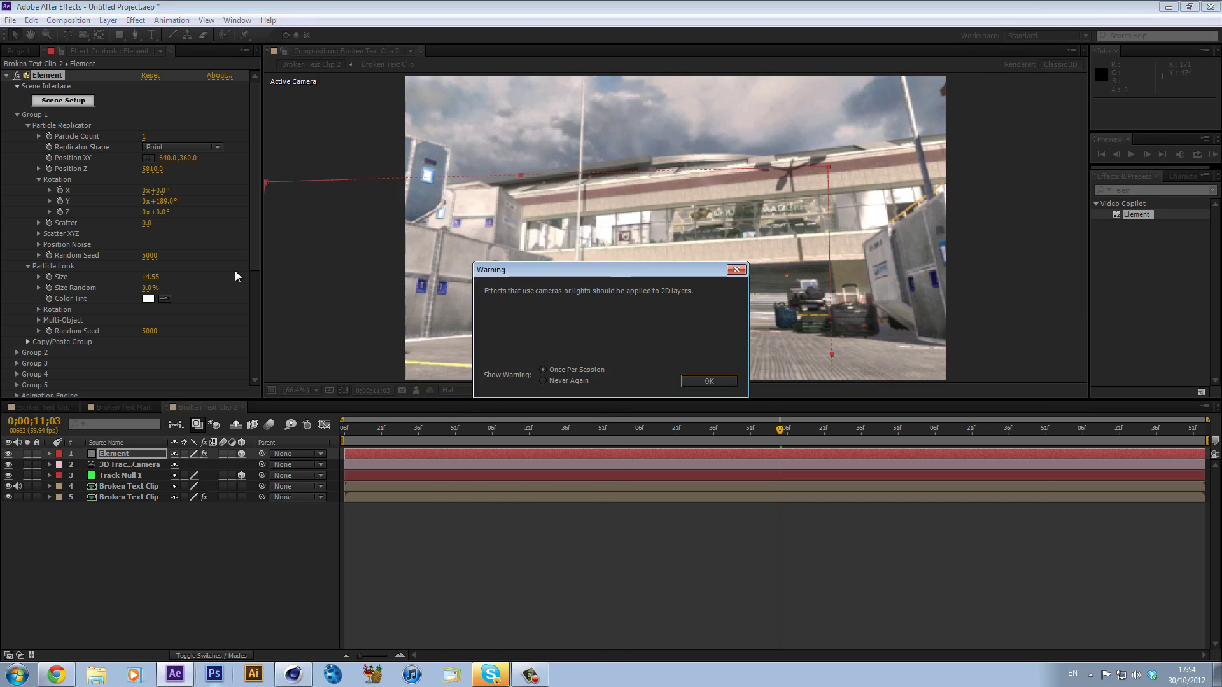
{"action": "left_click", "coordinate": [725, 382]}
{"action": "left_click_drag", "start_coordinate": [145, 274], "coordinate": [335, 286]}
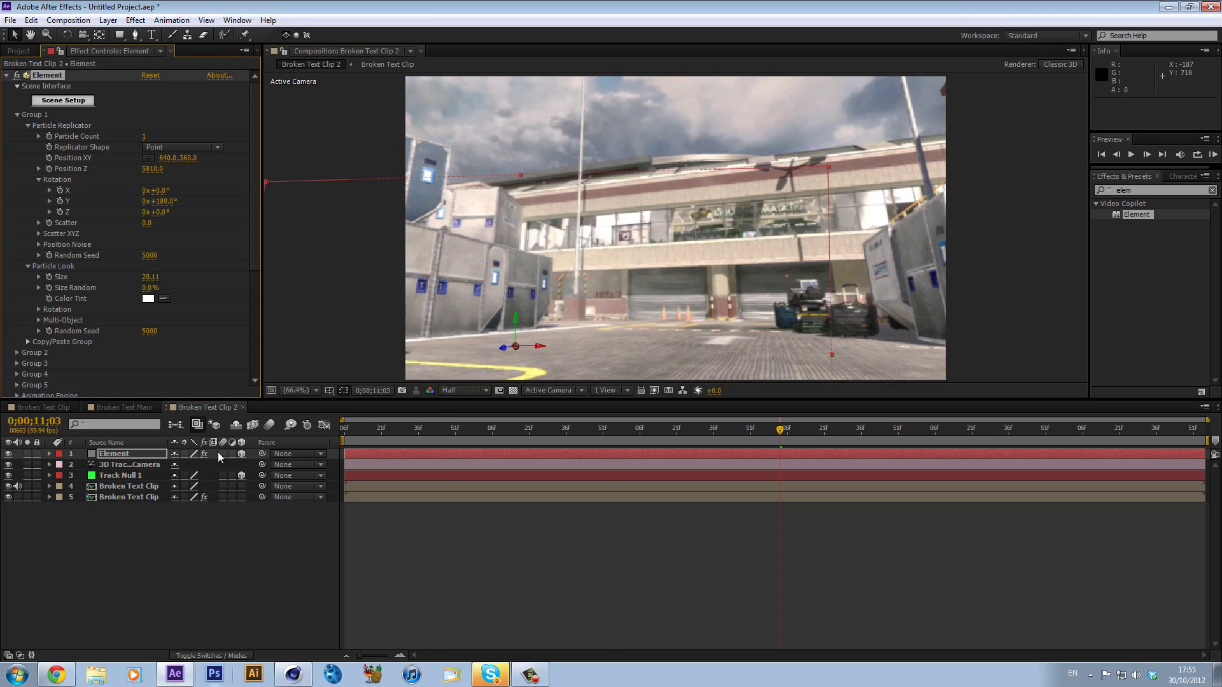
{"action": "left_click", "coordinate": [241, 454]}
{"action": "left_click", "coordinate": [242, 454]}
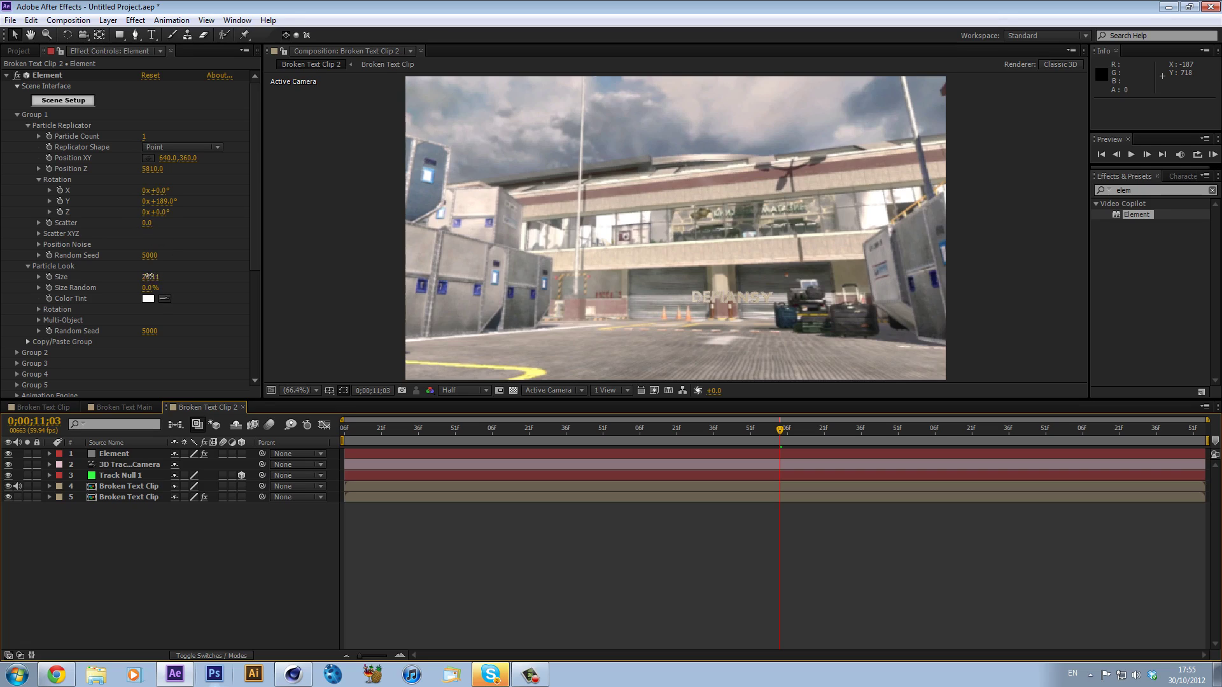
{"action": "left_click_drag", "start_coordinate": [148, 276], "coordinate": [338, 316]}
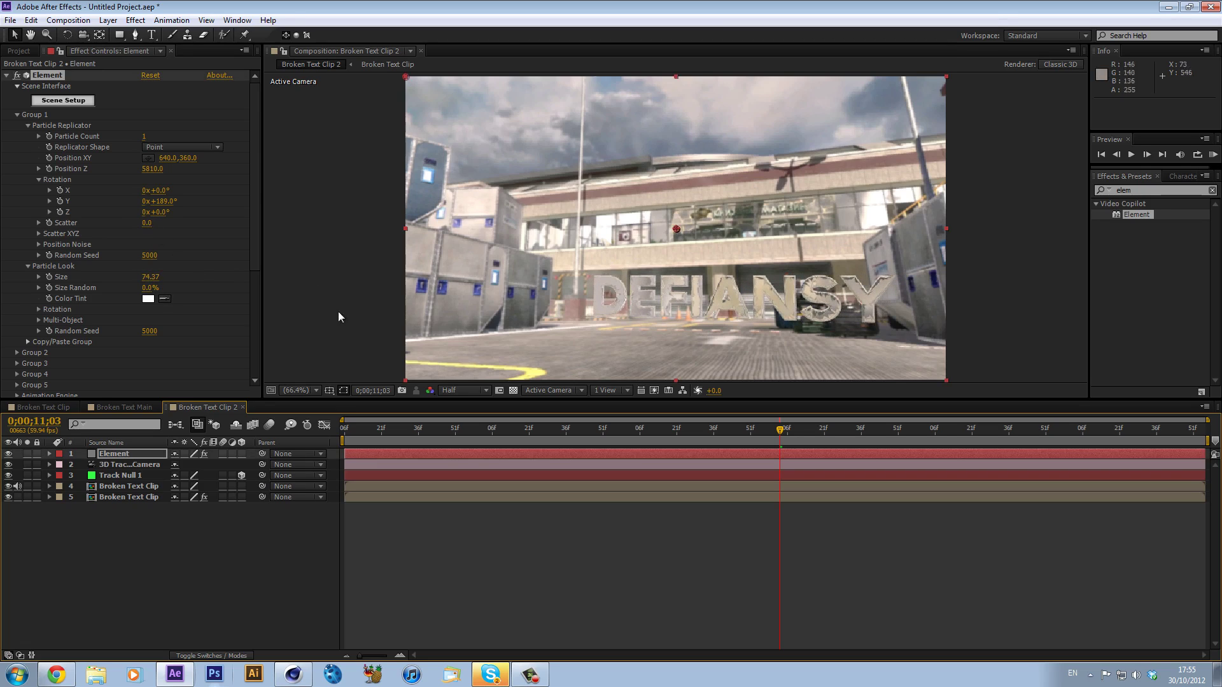
Step: Set Group 1's Position Z to 7000 and its Particle Replicator rotation to 0x+170° on Y and 0x+1° on Z
{"action": "left_click_drag", "start_coordinate": [391, 433], "coordinate": [927, 438]}
{"action": "left_click", "coordinate": [153, 168]}
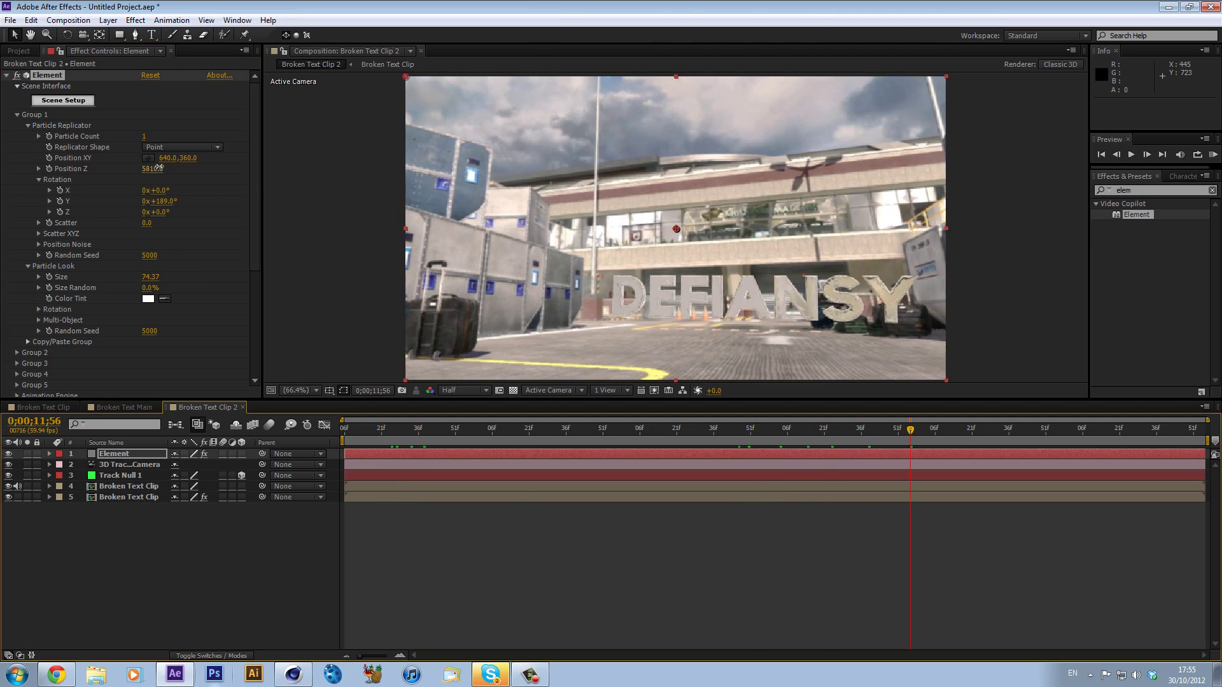
{"action": "type", "text": "700"}
{"action": "key", "text": "Return"}
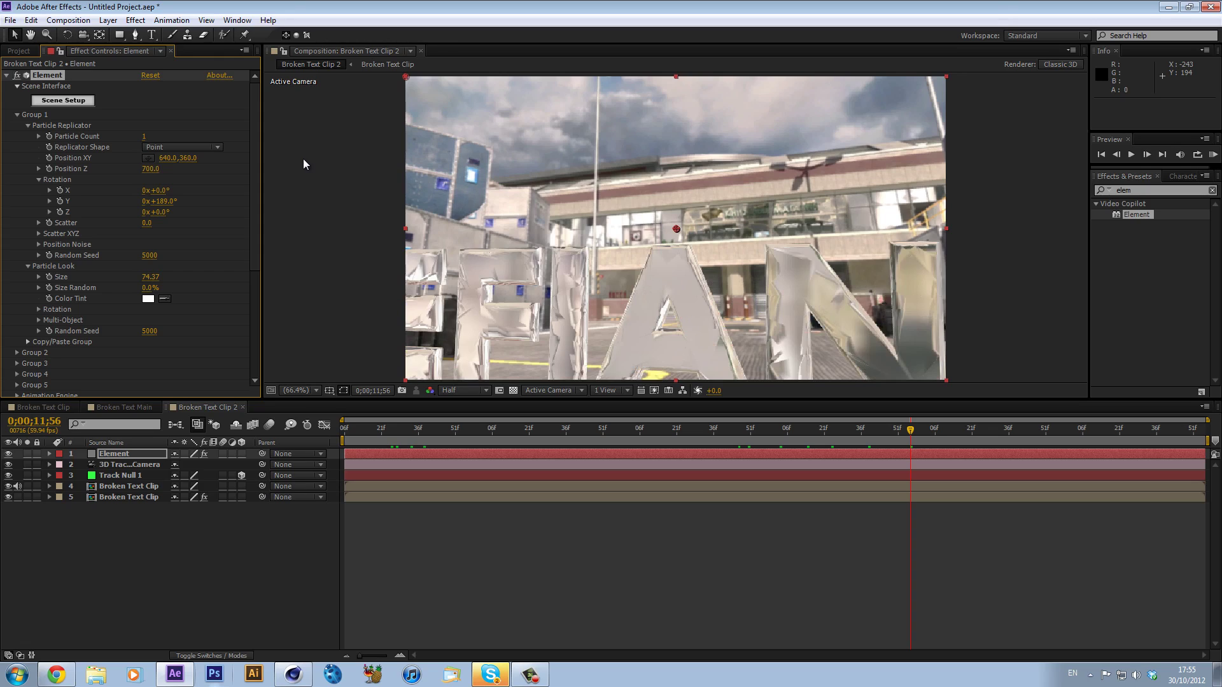
{"action": "left_click", "coordinate": [153, 169]}
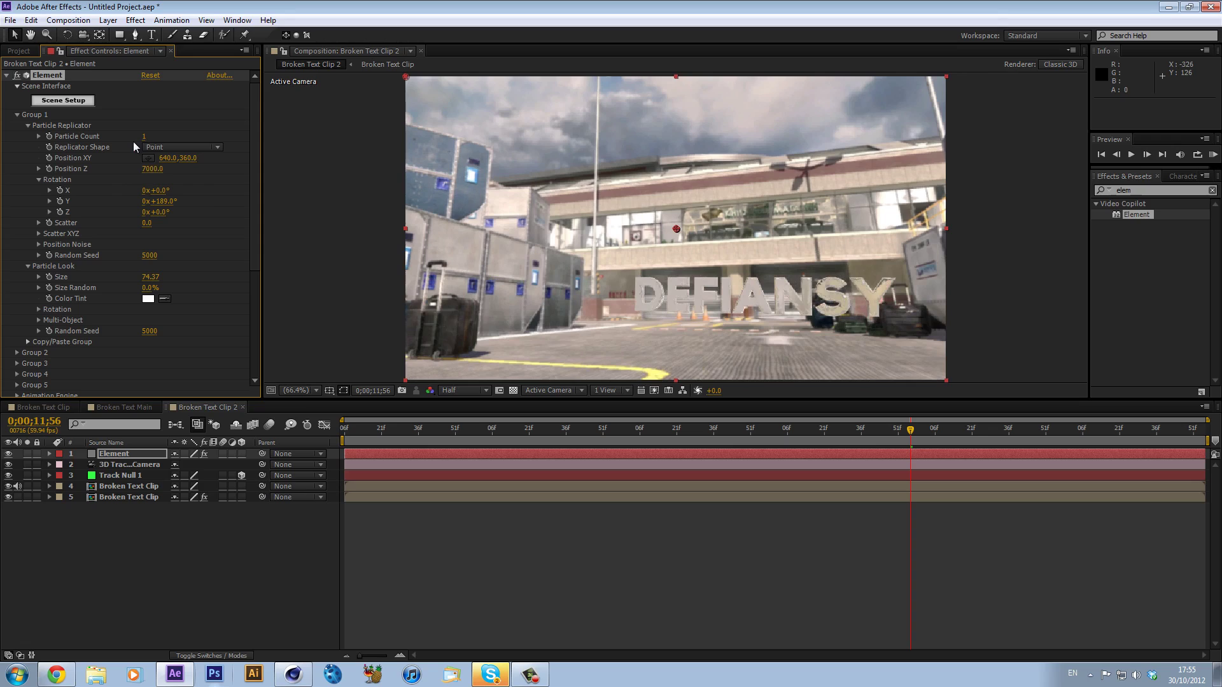
{"action": "left_click_drag", "start_coordinate": [164, 216], "coordinate": [159, 208]}
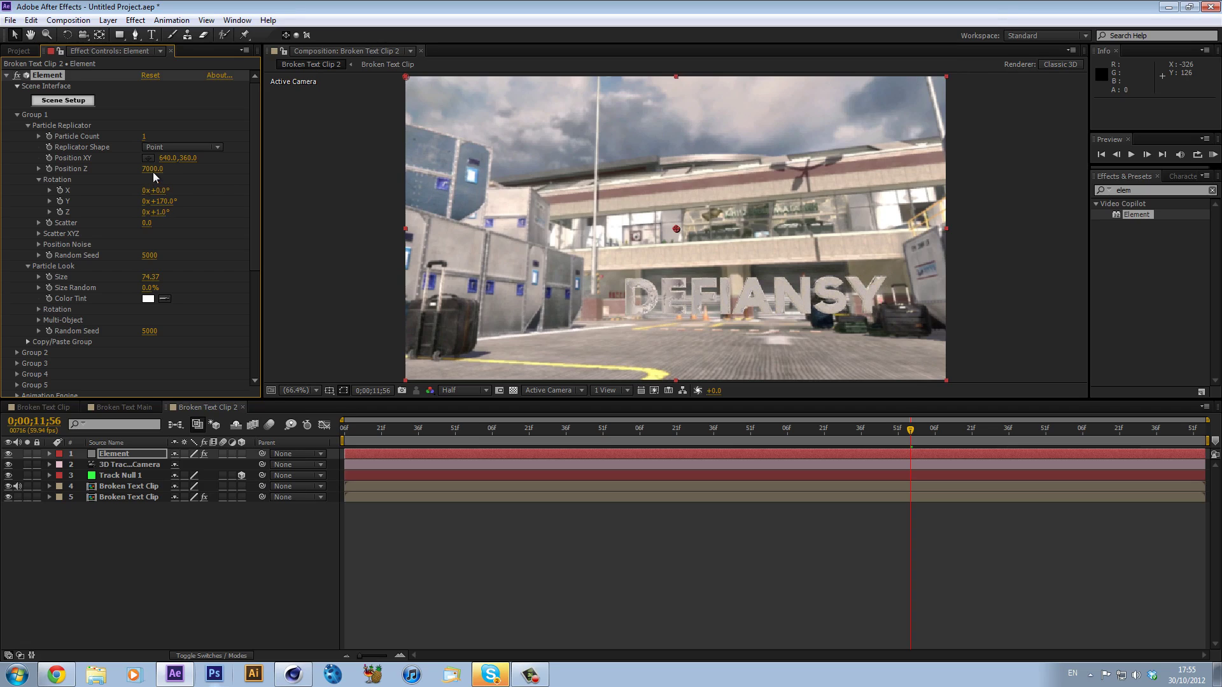
Step: Set Group 1's Position XY to 362, -235 and scrub the timeline to check how the text sits in the footage
{"action": "left_click_drag", "start_coordinate": [187, 157], "coordinate": [1, 166]}
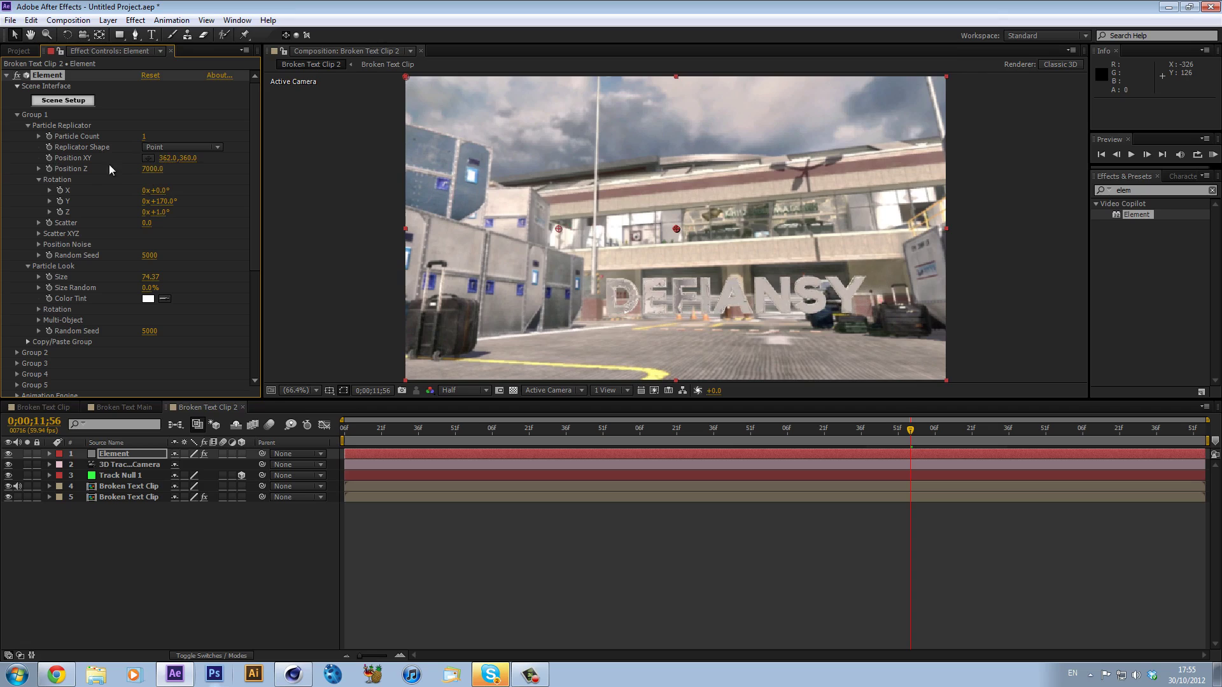
{"action": "left_click_drag", "start_coordinate": [183, 162], "coordinate": [1, 150]}
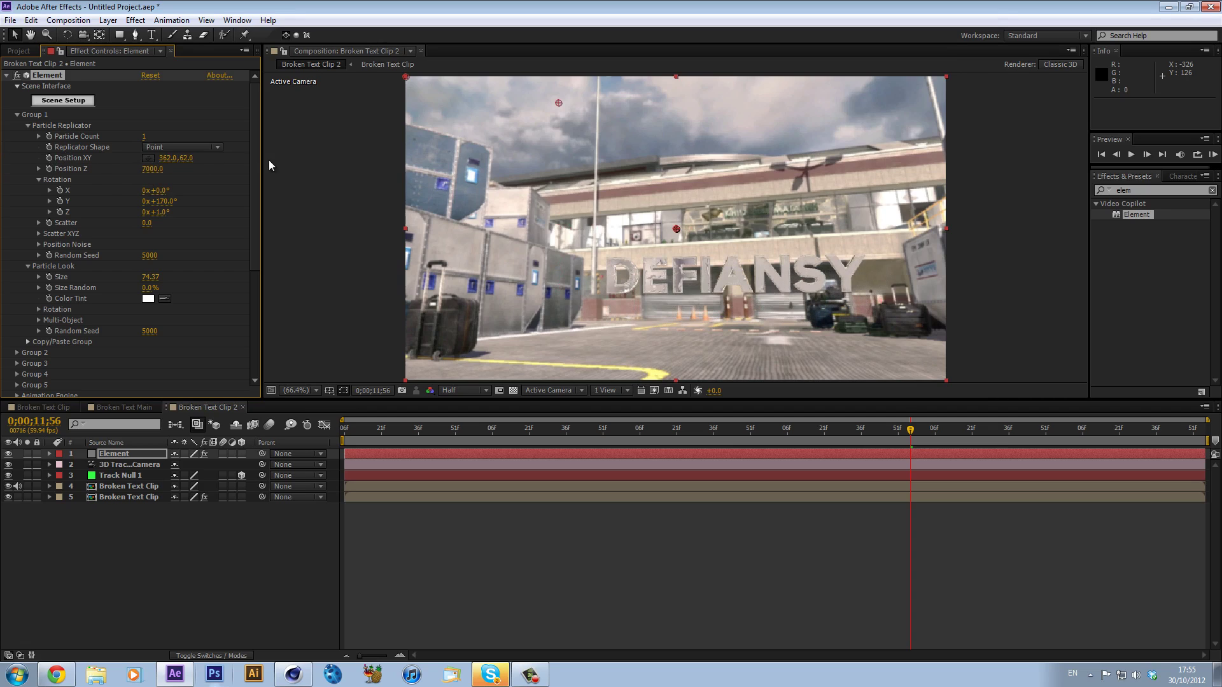
{"action": "left_click_drag", "start_coordinate": [184, 158], "coordinate": [29, 160]}
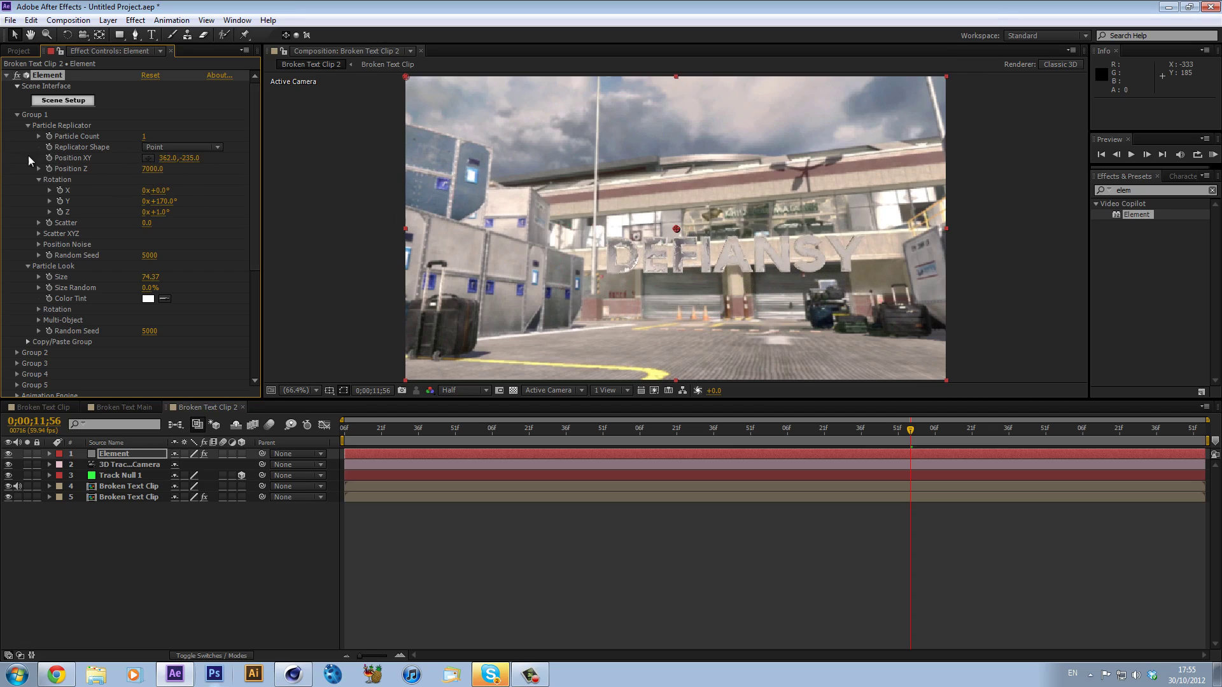
{"action": "left_click", "coordinate": [356, 428]}
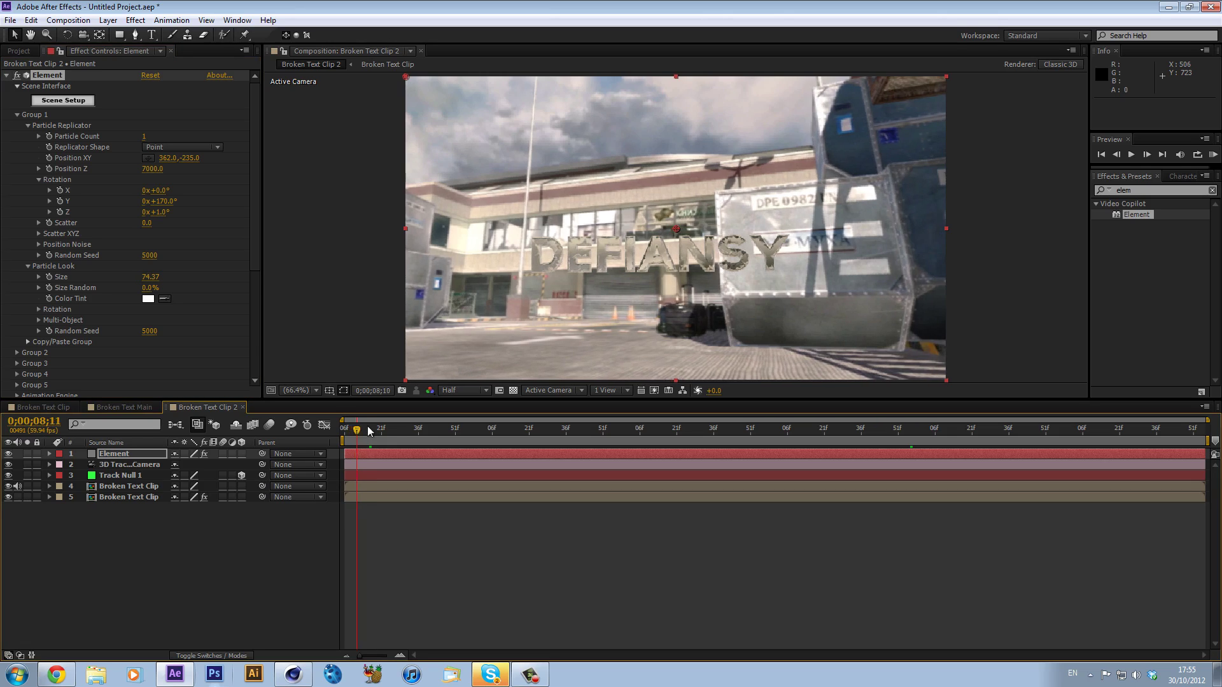
{"action": "left_click_drag", "start_coordinate": [368, 426], "coordinate": [785, 425]}
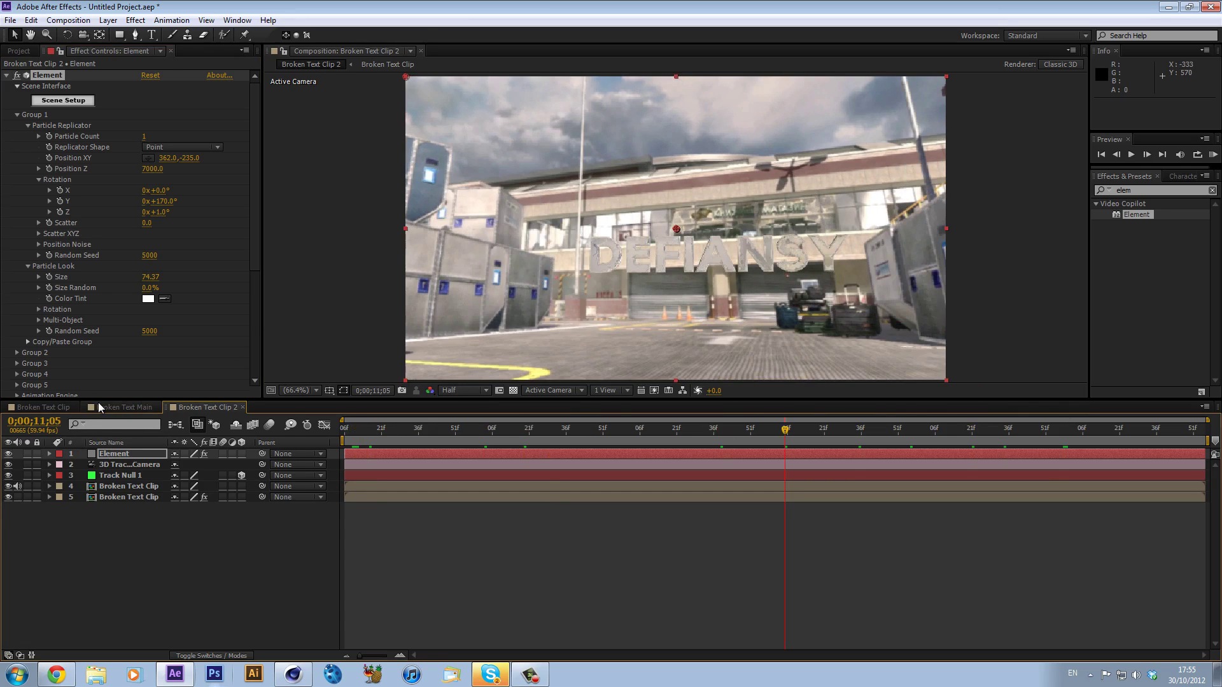
Step: Scrub through Broken Text Main with the Element layer selected to examine its keyframed position and the text assembling
{"action": "left_click", "coordinate": [99, 406]}
{"action": "left_click", "coordinate": [131, 508]}
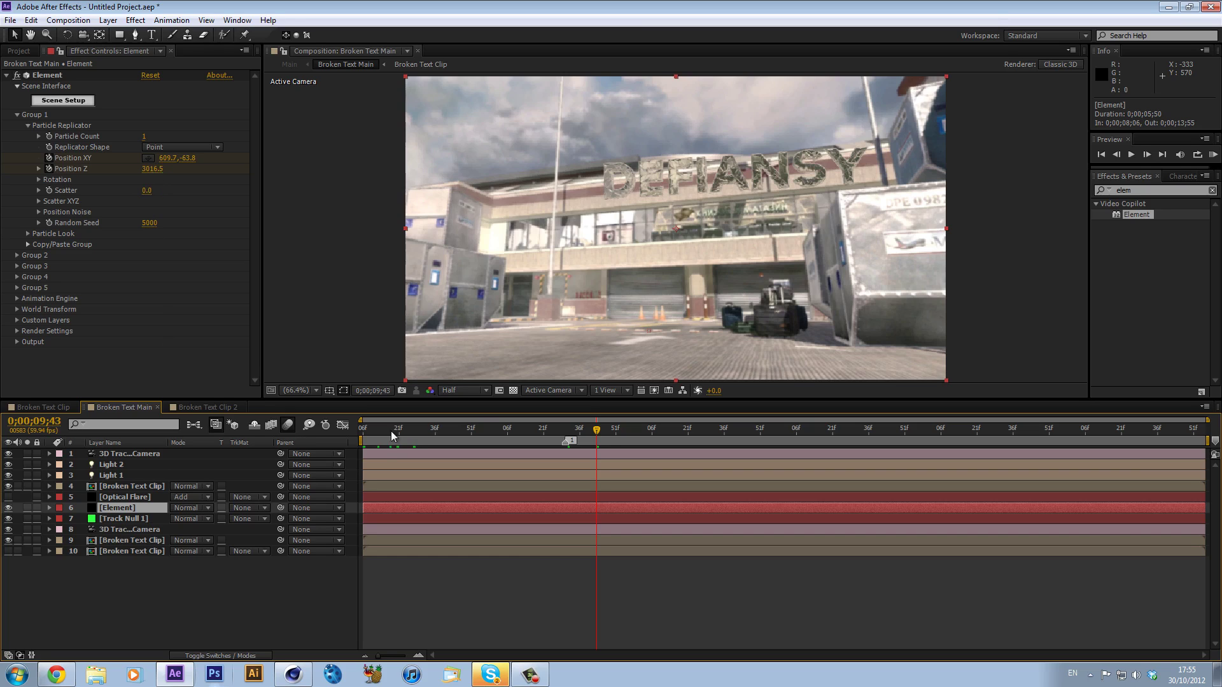
{"action": "left_click_drag", "start_coordinate": [390, 430], "coordinate": [314, 428]}
{"action": "left_click_drag", "start_coordinate": [494, 437], "coordinate": [625, 438]}
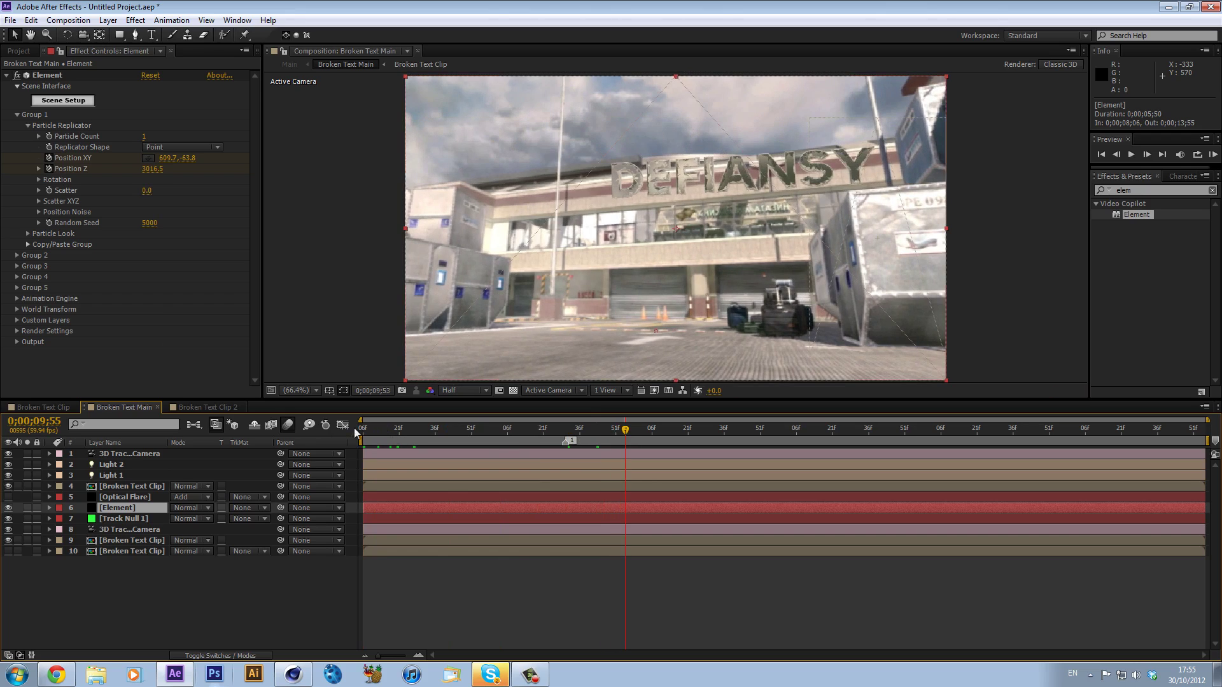
{"action": "left_click_drag", "start_coordinate": [354, 428], "coordinate": [299, 434]}
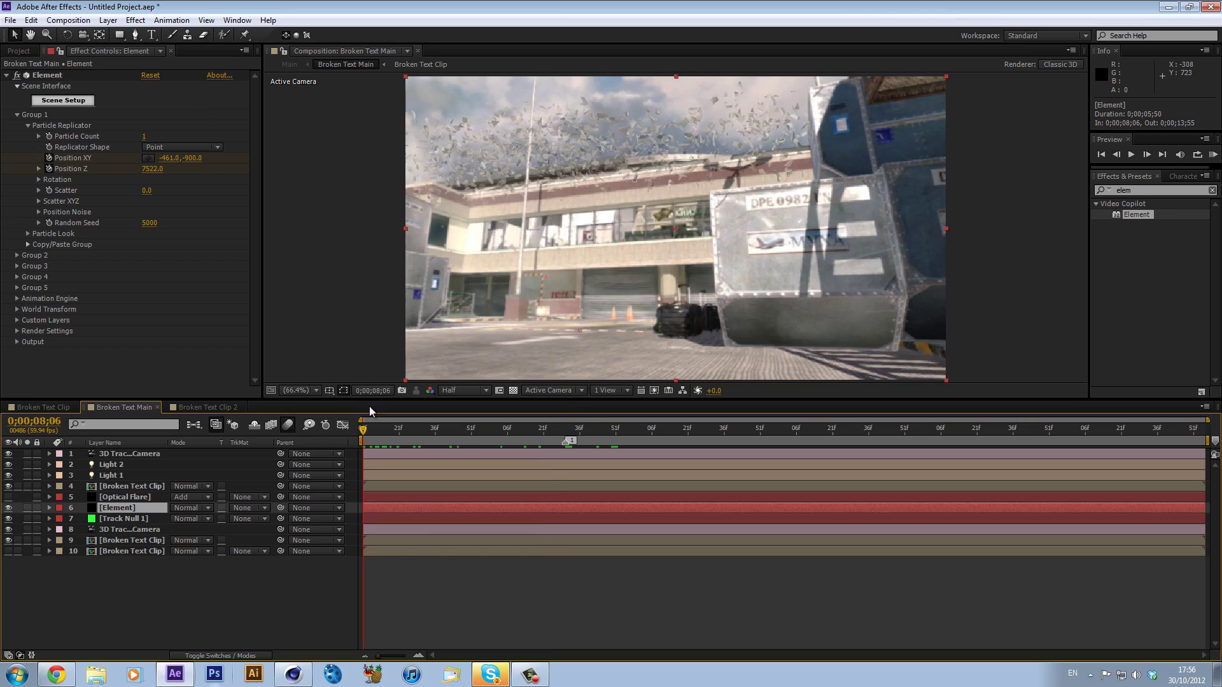
{"action": "left_click_drag", "start_coordinate": [584, 434], "coordinate": [616, 439]}
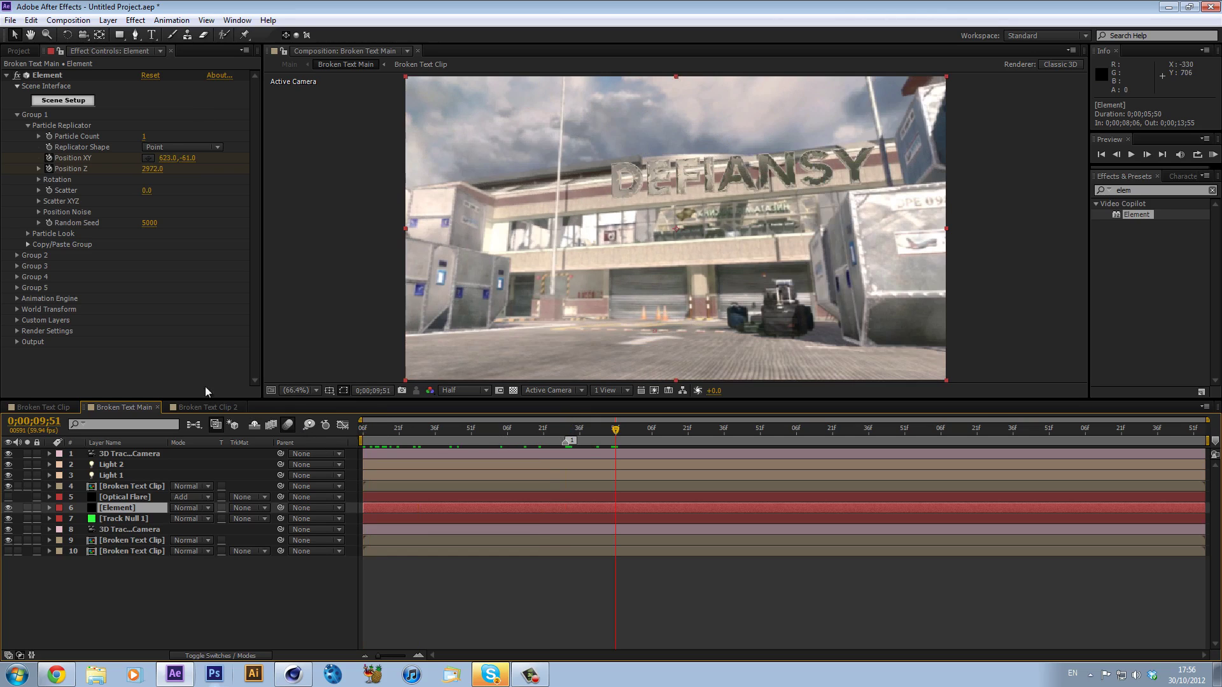
Step: In Broken Text Clip 2, set Group 1's Position Z to 3500 and reduce the Particle Look Size to 34.57
{"action": "left_click", "coordinate": [224, 408]}
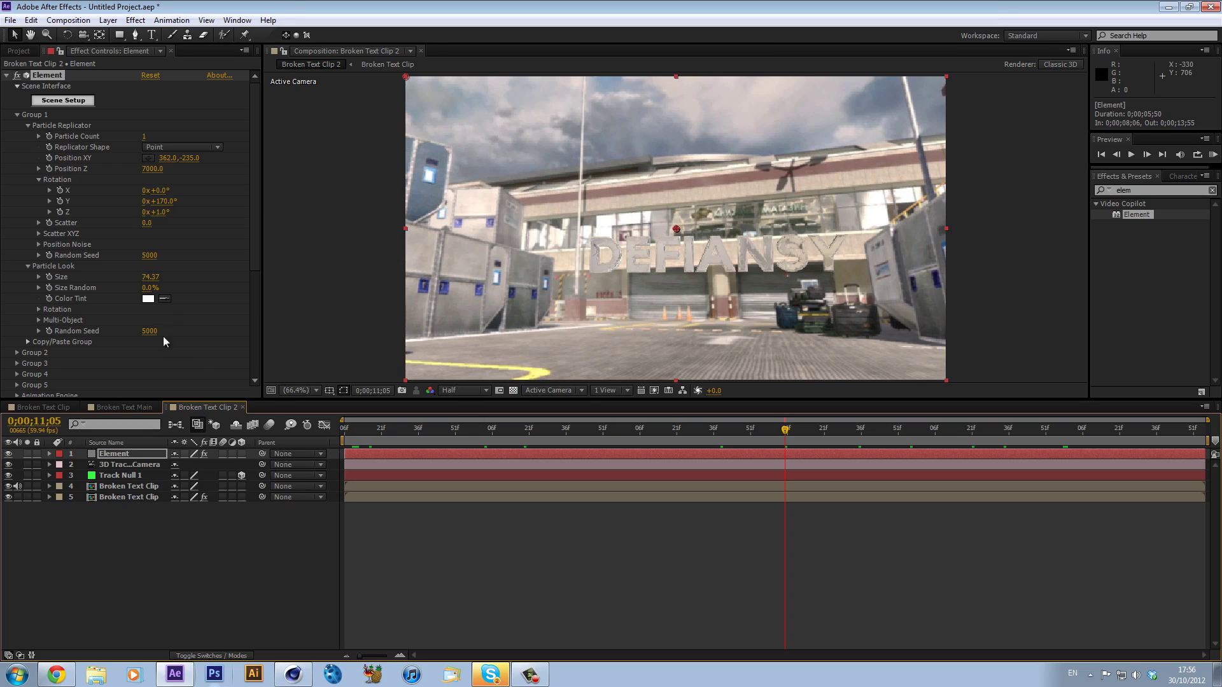
{"action": "left_click", "coordinate": [151, 169]}
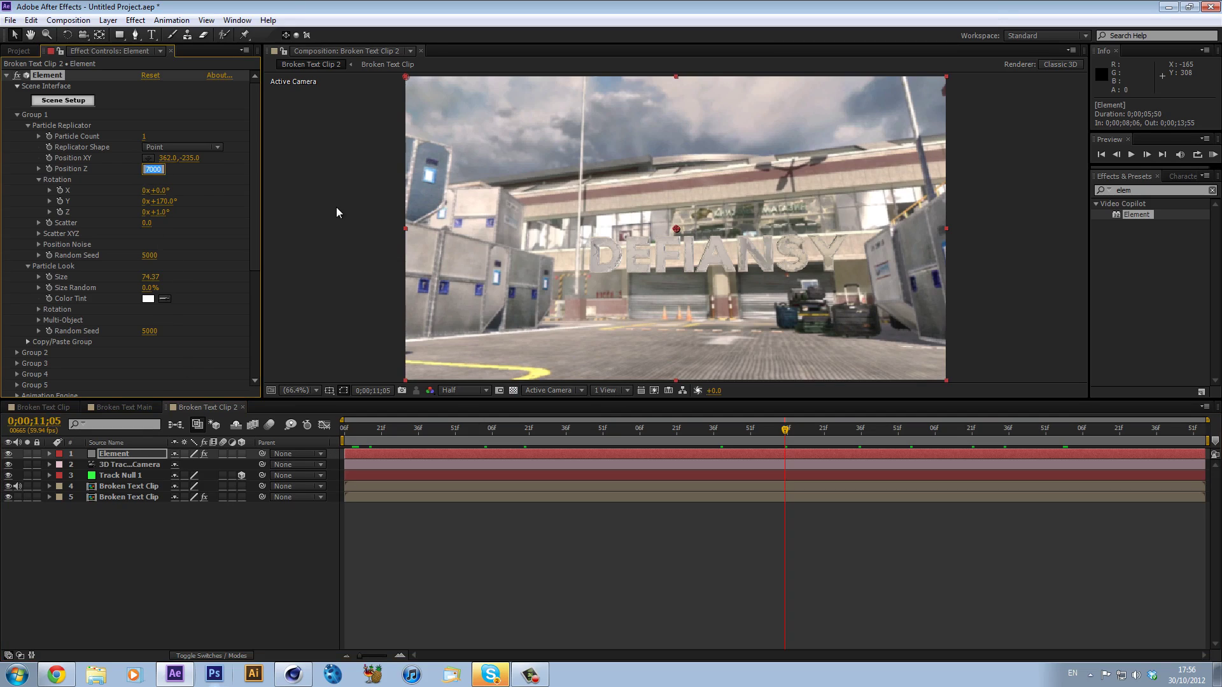
{"action": "type", "text": "3500"}
{"action": "key", "text": "Return"}
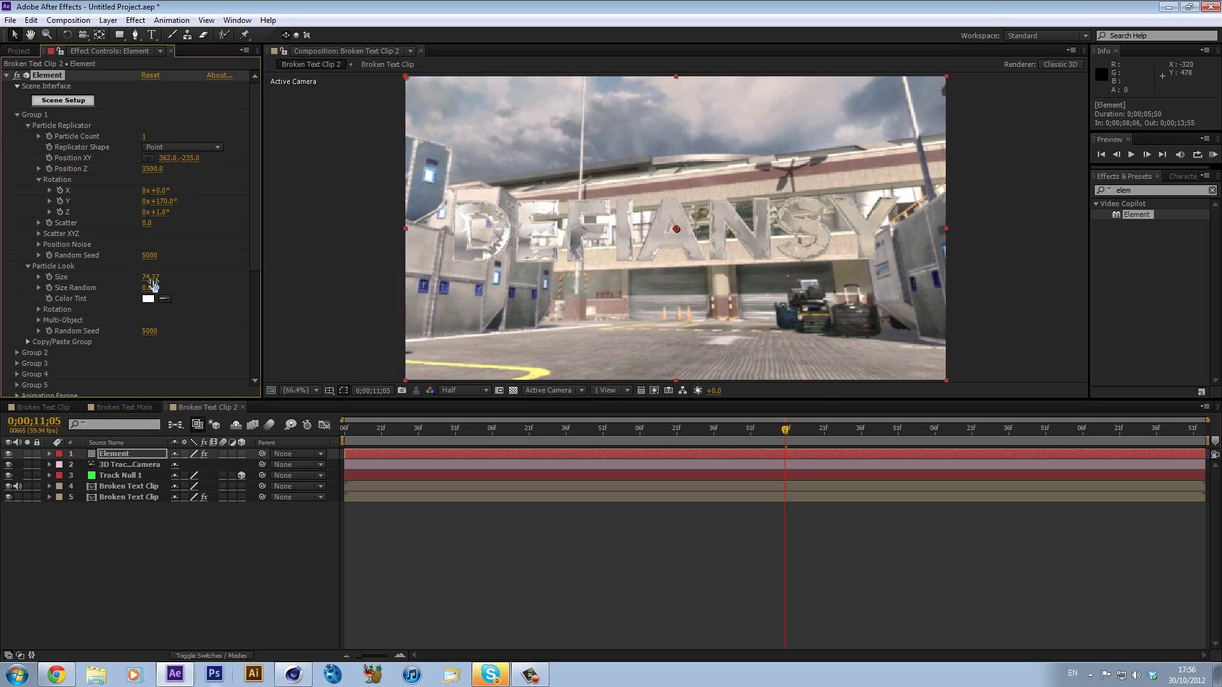
{"action": "left_click_drag", "start_coordinate": [151, 277], "coordinate": [126, 278]}
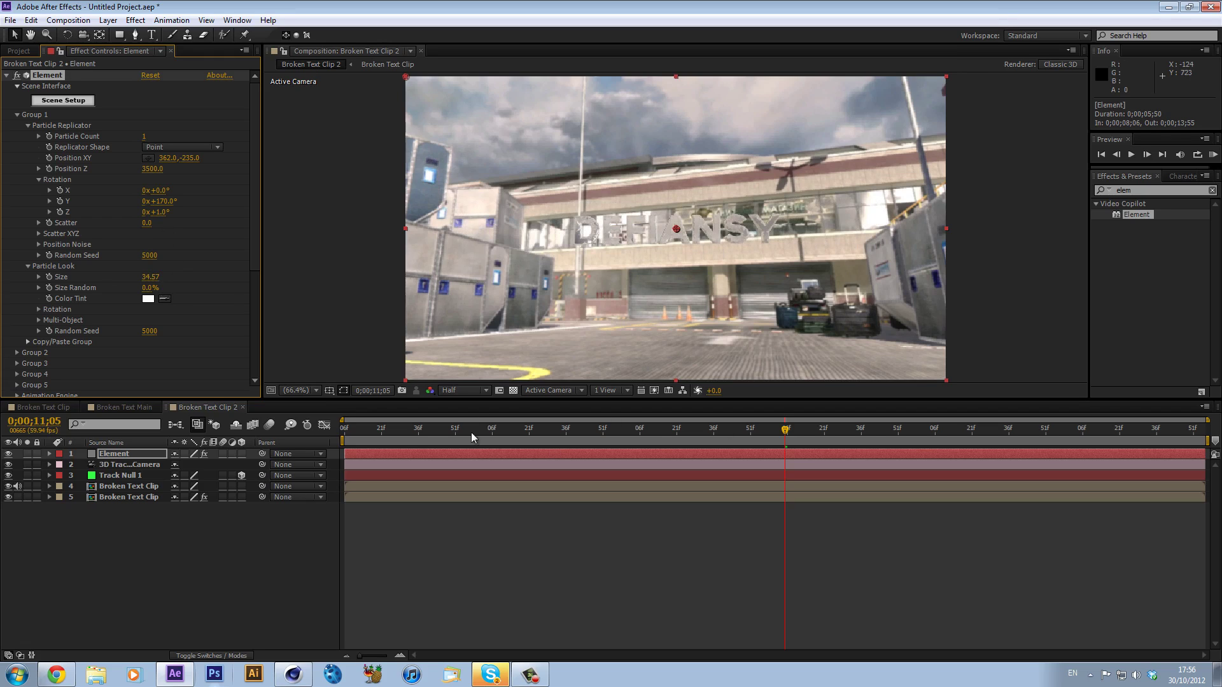
Step: Check the text along the timeline, and set Group 1's Position XY to 655, -235 and Position Z to 3000
{"action": "left_click_drag", "start_coordinate": [471, 437], "coordinate": [841, 449]}
{"action": "left_click", "coordinate": [1011, 442]}
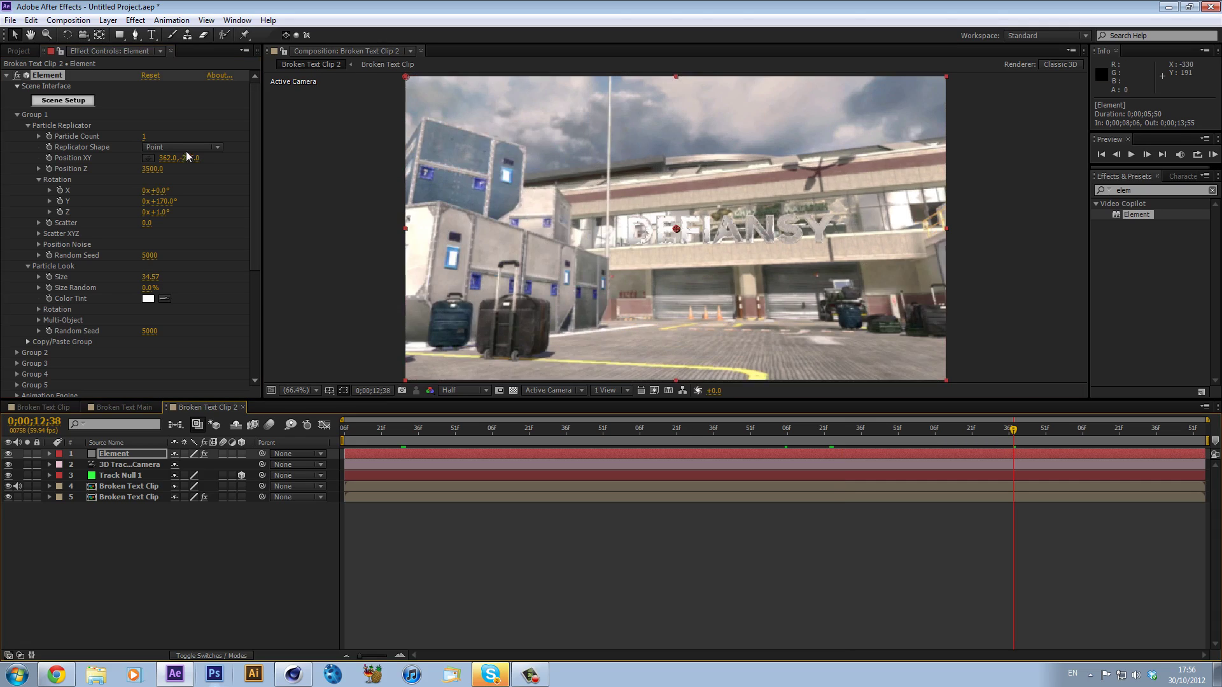
{"action": "left_click_drag", "start_coordinate": [171, 162], "coordinate": [356, 161]}
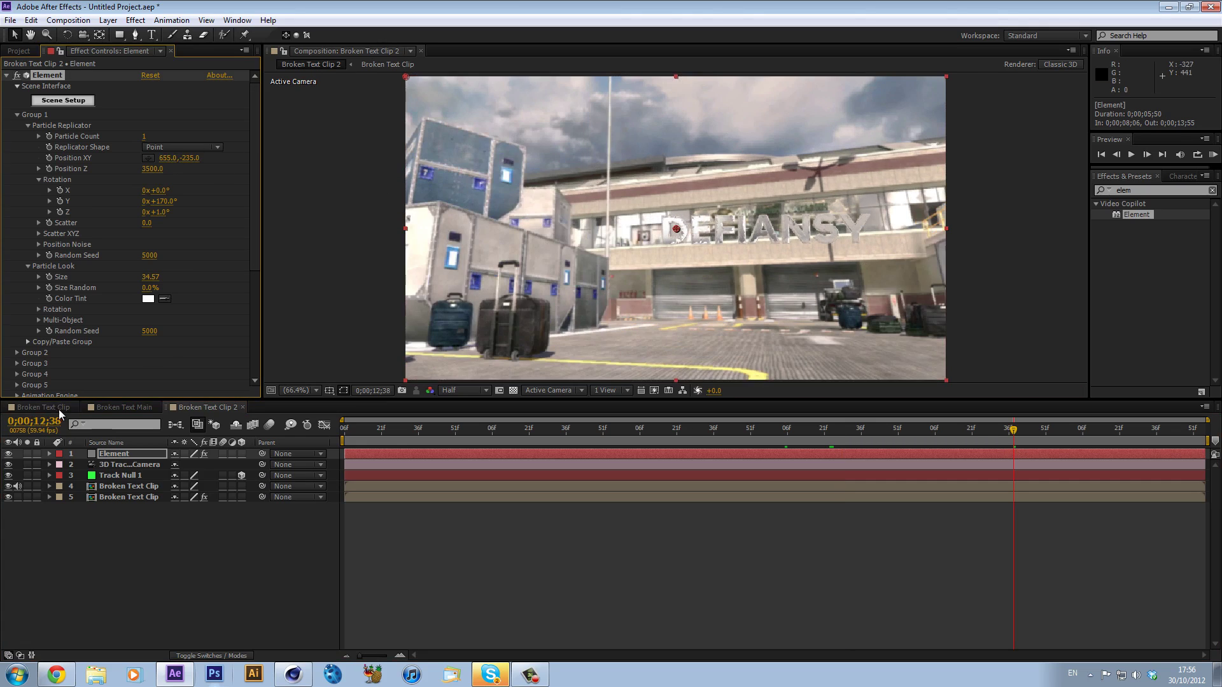
{"action": "left_click", "coordinate": [121, 407]}
{"action": "left_click", "coordinate": [197, 406]}
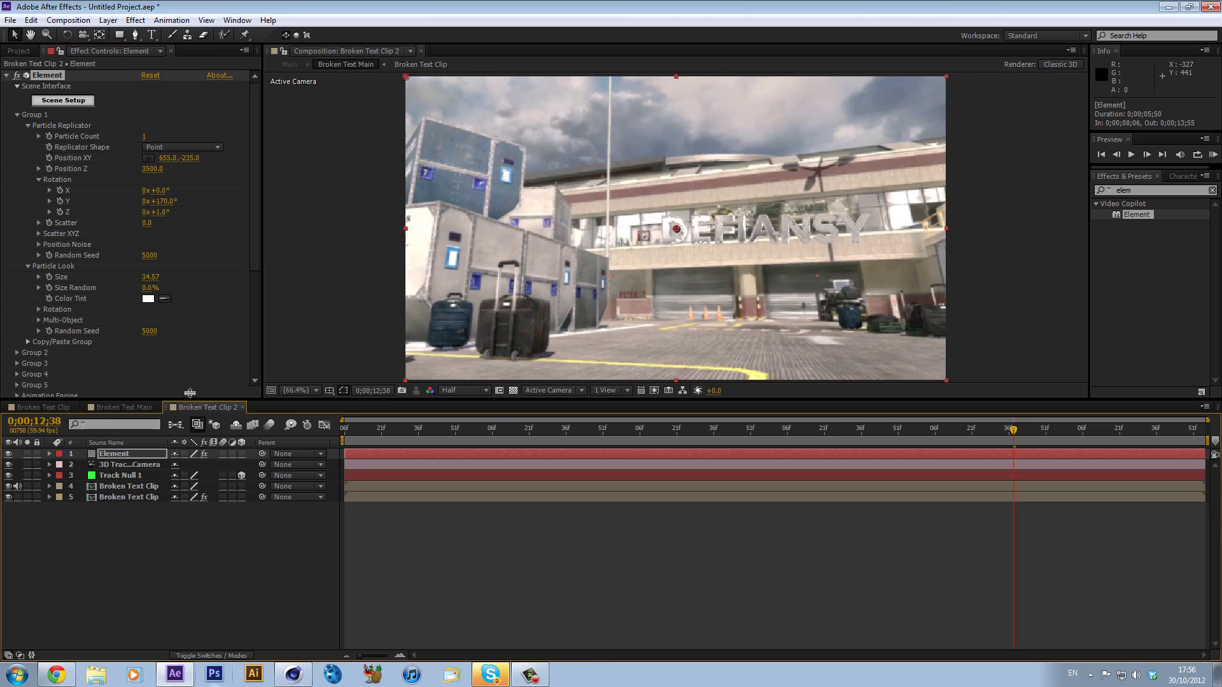
{"action": "left_click", "coordinate": [242, 239]}
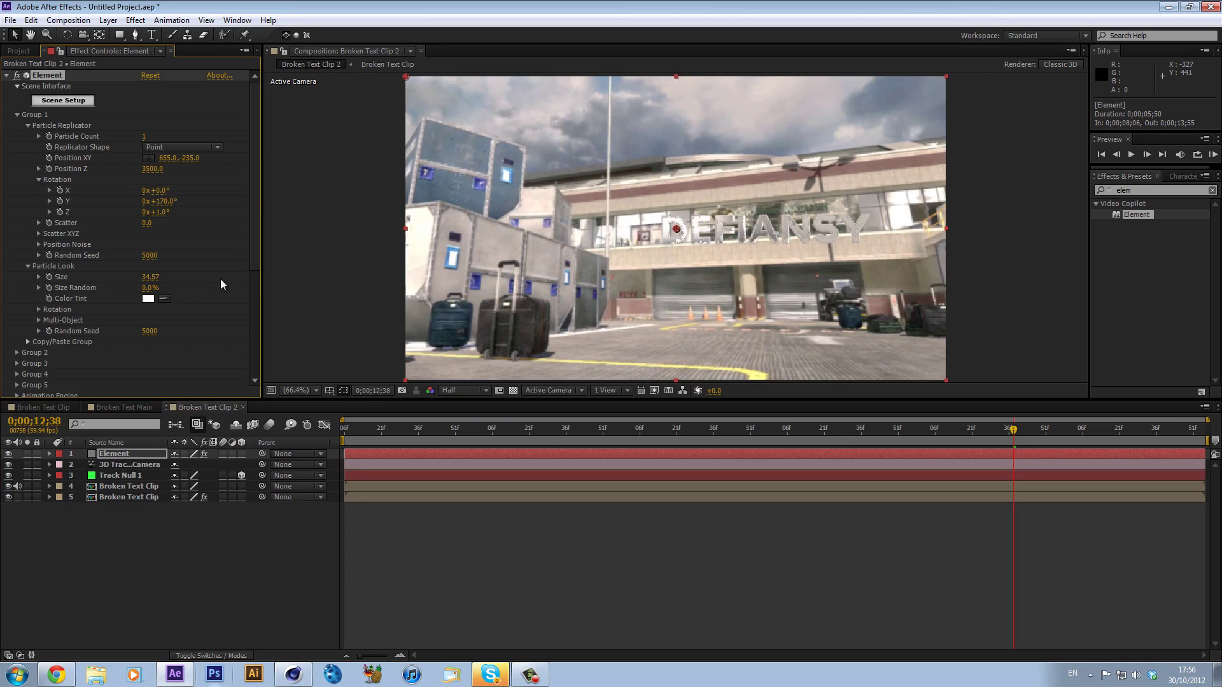
{"action": "left_click", "coordinate": [153, 168]}
{"action": "type", "text": "3000"}
{"action": "key", "text": "Return"}
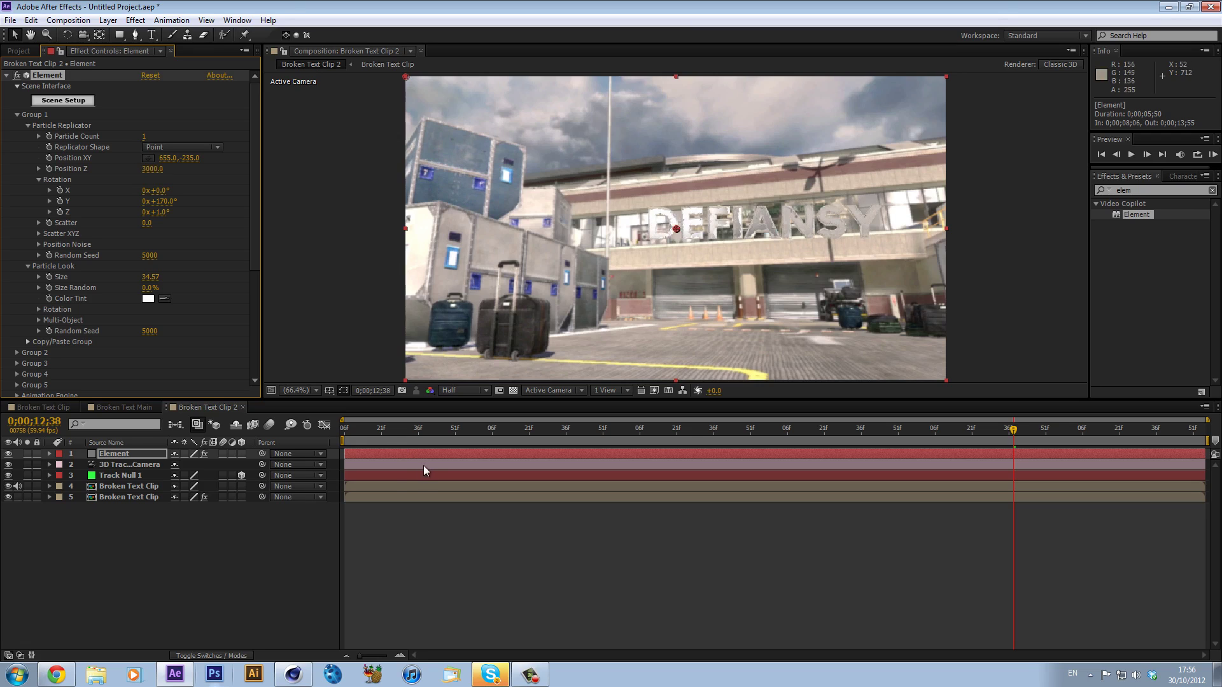
Step: At 0;00;09;55, start keyframing Group 1's Position XY and Position Z, and enable Multi-Object in Particle Look
{"action": "left_click_drag", "start_coordinate": [360, 439], "coordinate": [612, 439]}
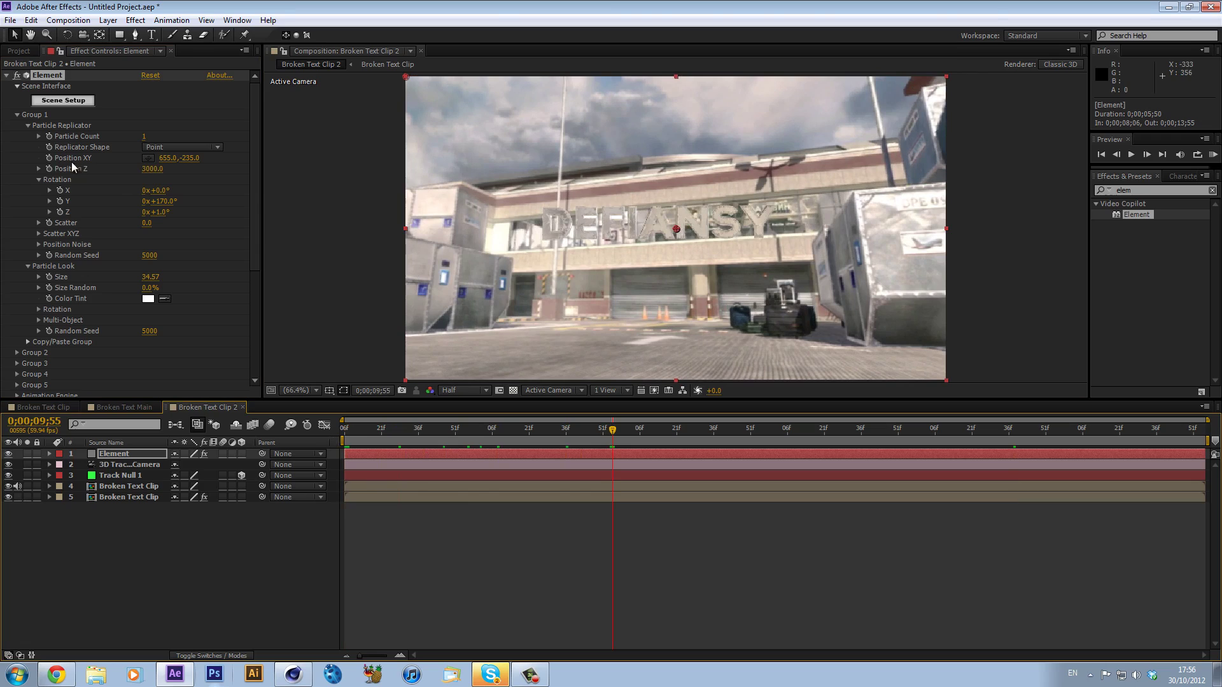
{"action": "left_click", "coordinate": [48, 158]}
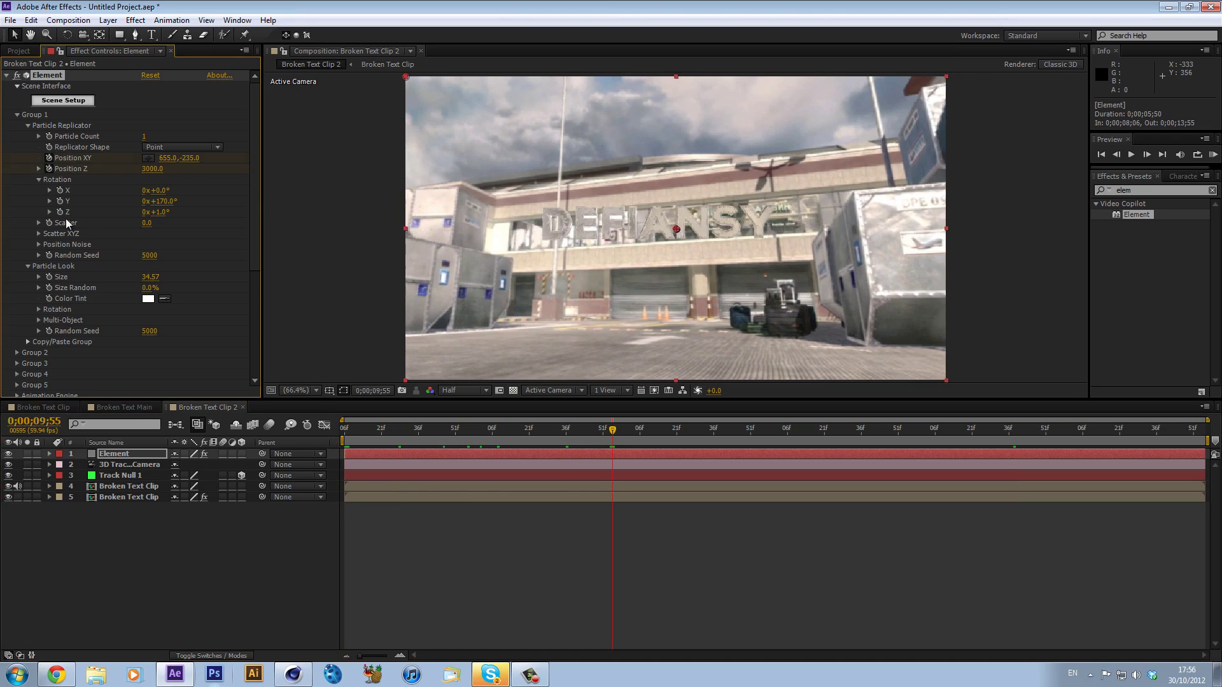
{"action": "left_click", "coordinate": [38, 320]}
{"action": "left_click", "coordinate": [146, 331]}
Step: Add keyframes for the Multi-Object Rotation Random and Scatter at 0;00;09;55, and show only the Element layer's keyframed properties
{"action": "scroll", "coordinate": [89, 338], "scroll_direction": "down", "scroll_amount": 5}
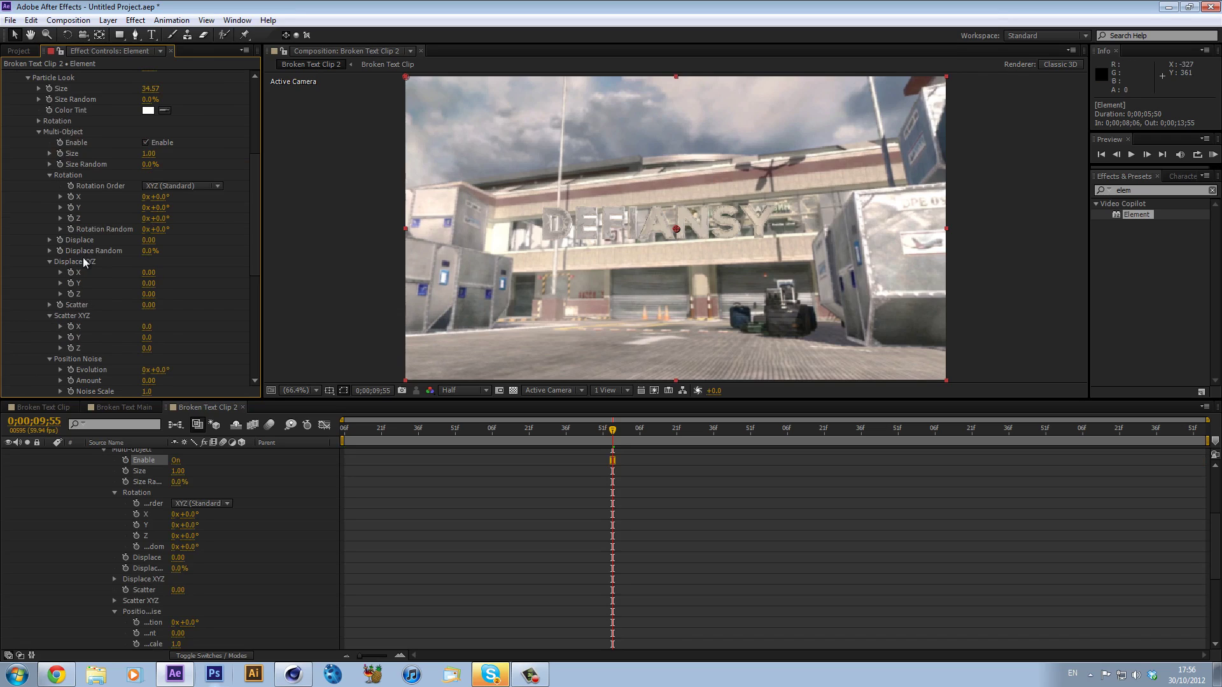
{"action": "left_click", "coordinate": [71, 229]}
{"action": "left_click", "coordinate": [60, 305]}
{"action": "scroll", "coordinate": [609, 522], "scroll_direction": "up", "scroll_amount": 4}
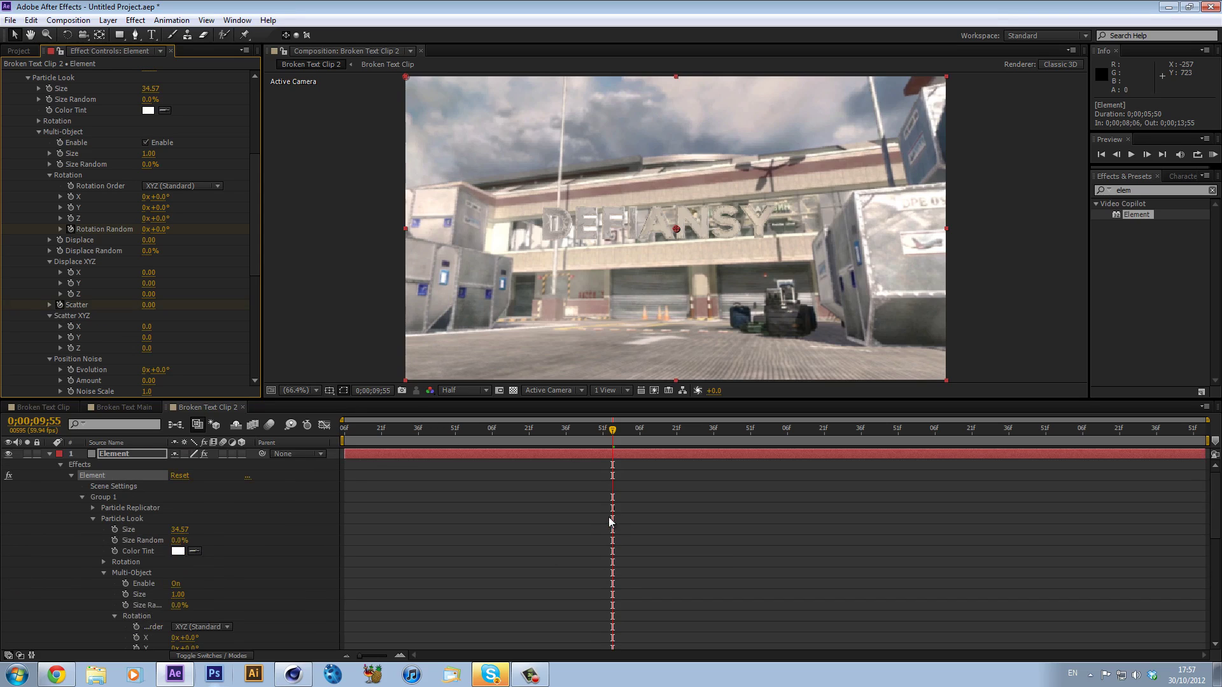
{"action": "key", "text": "u"}
Step: Set Multi-Object Rotation Random to 320° and Scatter to 22.18 at 0;00;08;06, and start keyframing Displace X at 0;00;09;55
{"action": "left_click", "coordinate": [345, 438]}
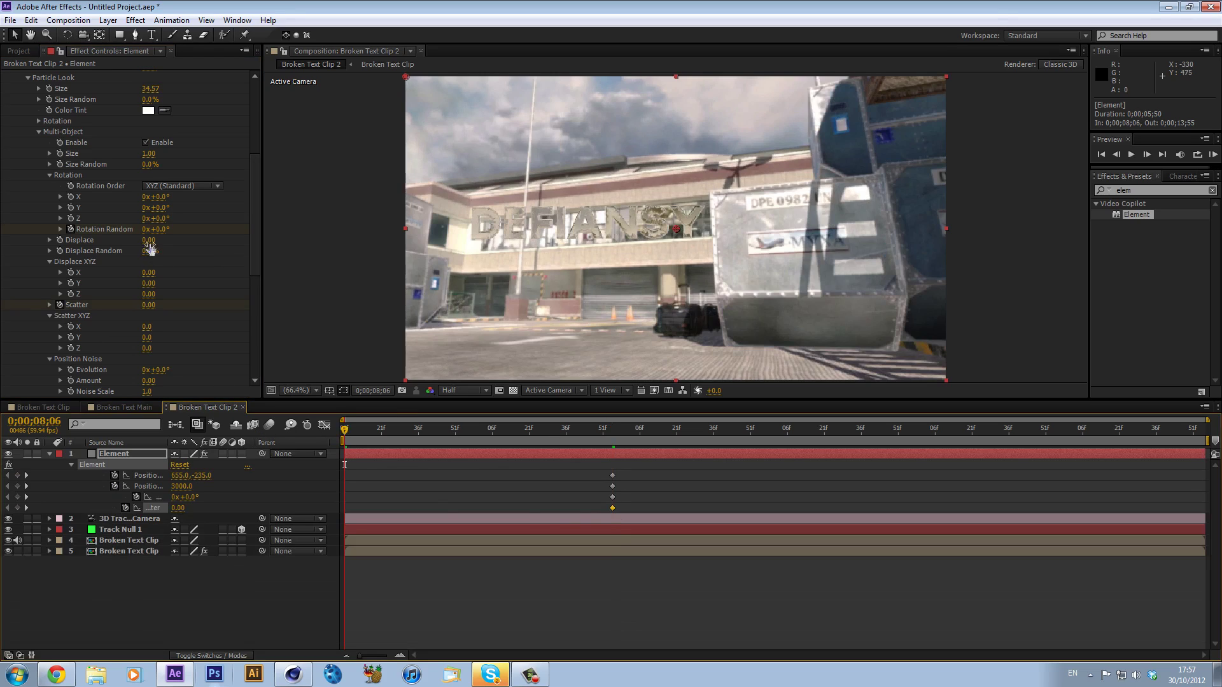
{"action": "left_click_drag", "start_coordinate": [162, 235], "coordinate": [390, 251]}
{"action": "left_click_drag", "start_coordinate": [149, 305], "coordinate": [216, 310]}
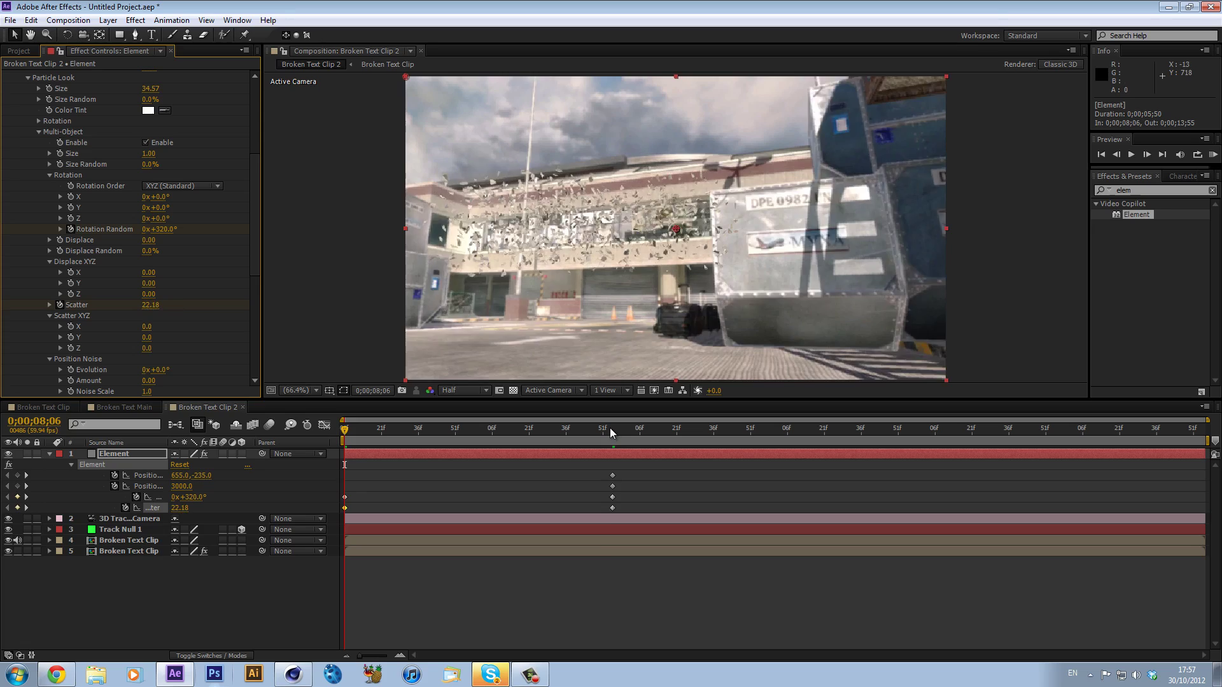
{"action": "left_click", "coordinate": [611, 431]}
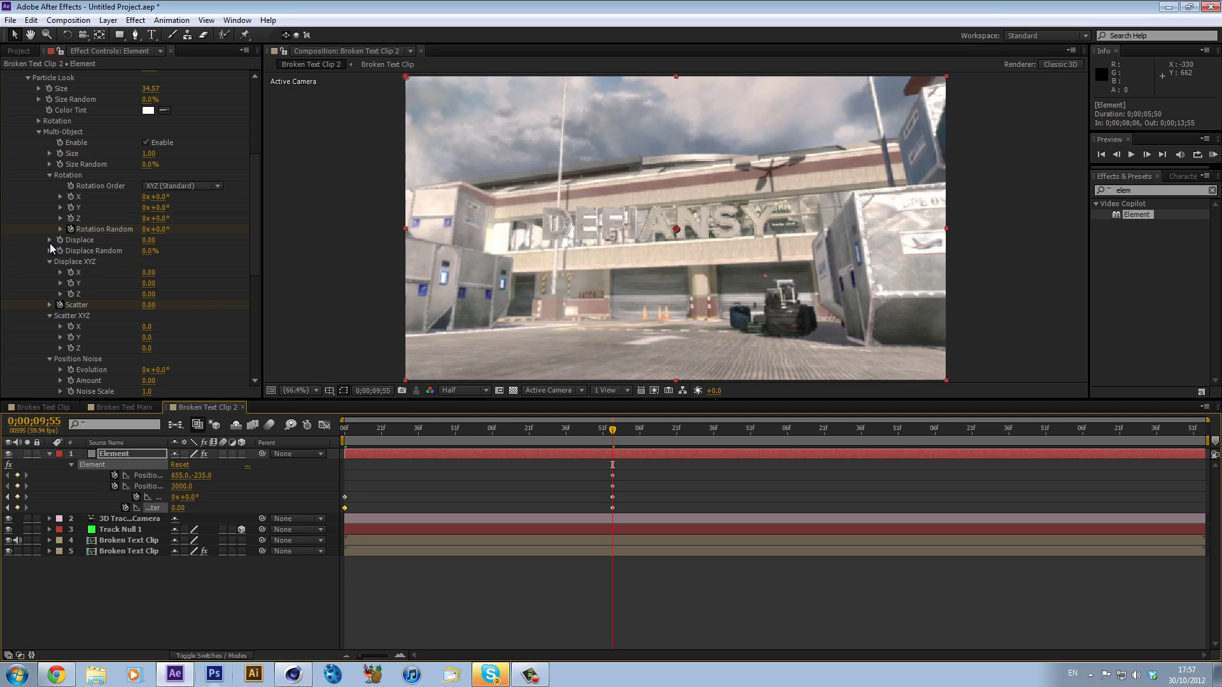
{"action": "left_click", "coordinate": [71, 273]}
Step: At 0;00;08;06, set Group 1's Position Z to 5410 and its Position XY to 124, -510
{"action": "left_click_drag", "start_coordinate": [351, 430], "coordinate": [327, 433]}
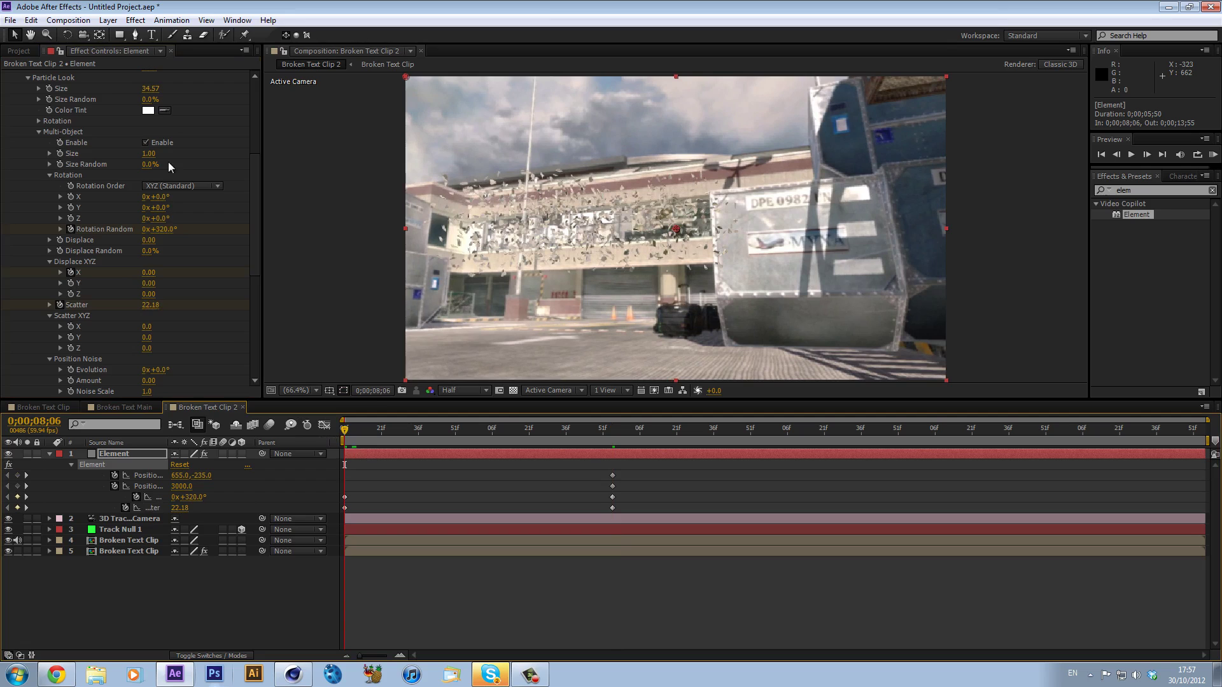
{"action": "scroll", "coordinate": [168, 166], "scroll_direction": "up", "scroll_amount": 5}
{"action": "left_click_drag", "start_coordinate": [153, 153], "coordinate": [326, 175]}
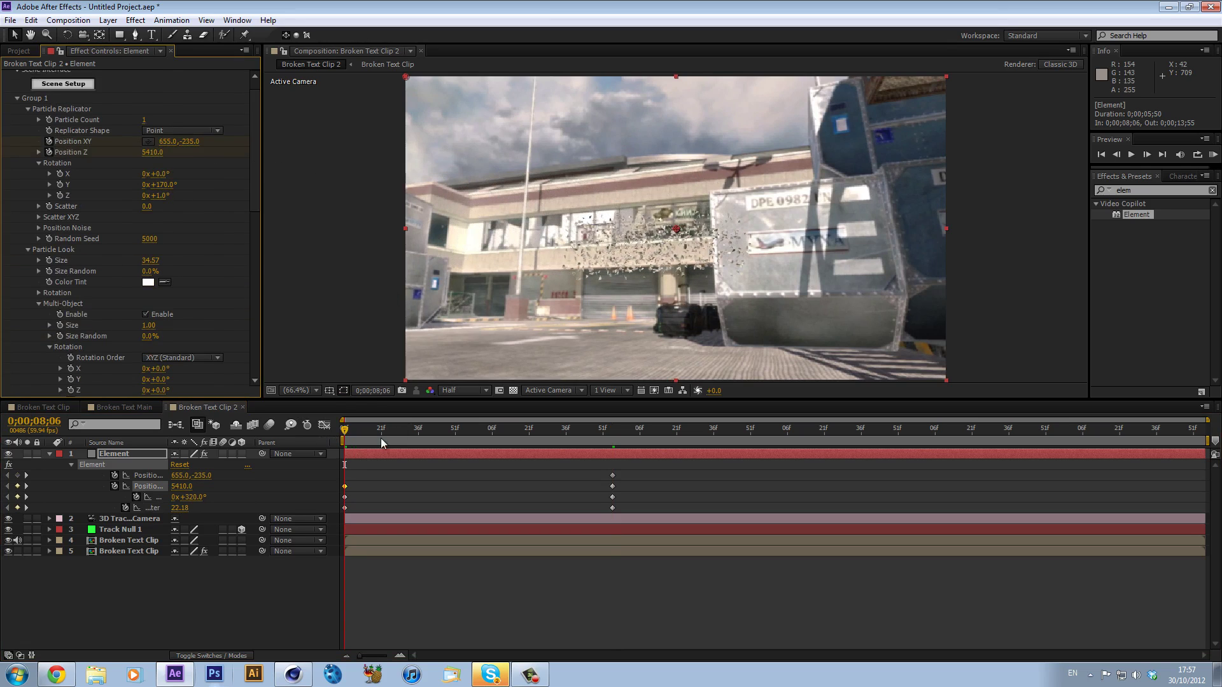
{"action": "left_click_drag", "start_coordinate": [380, 438], "coordinate": [242, 425]}
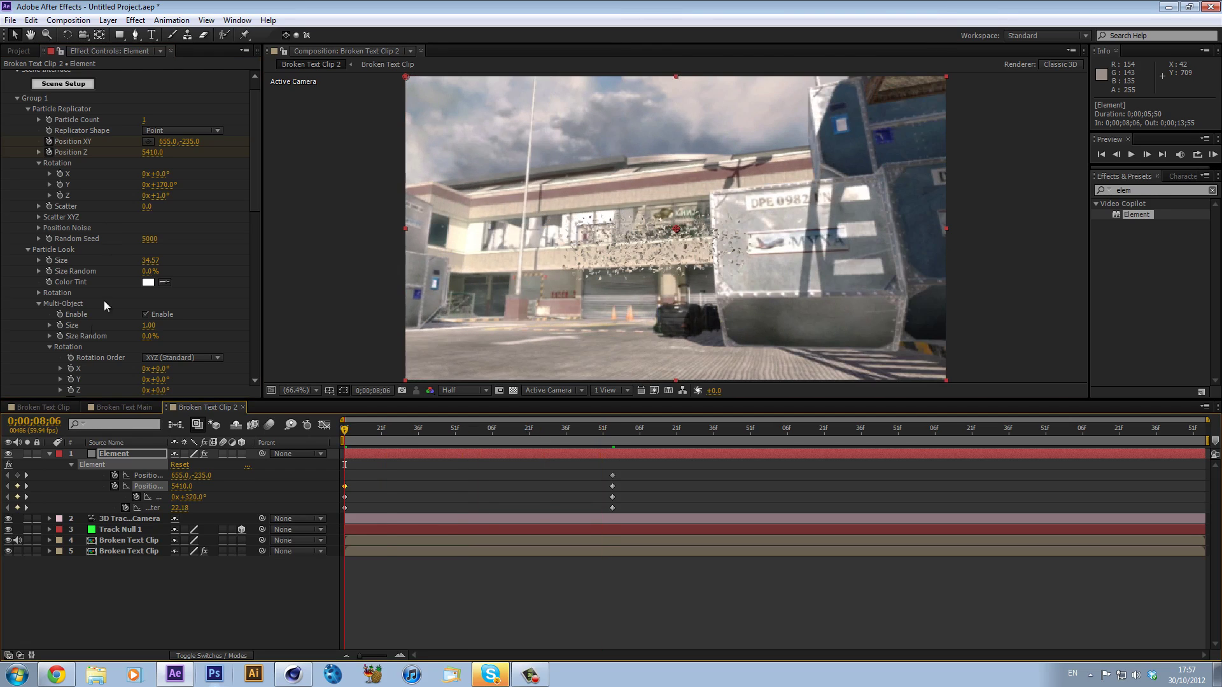
{"action": "left_click_drag", "start_coordinate": [171, 143], "coordinate": [295, 165]}
{"action": "left_click_drag", "start_coordinate": [172, 147], "coordinate": [115, 145]}
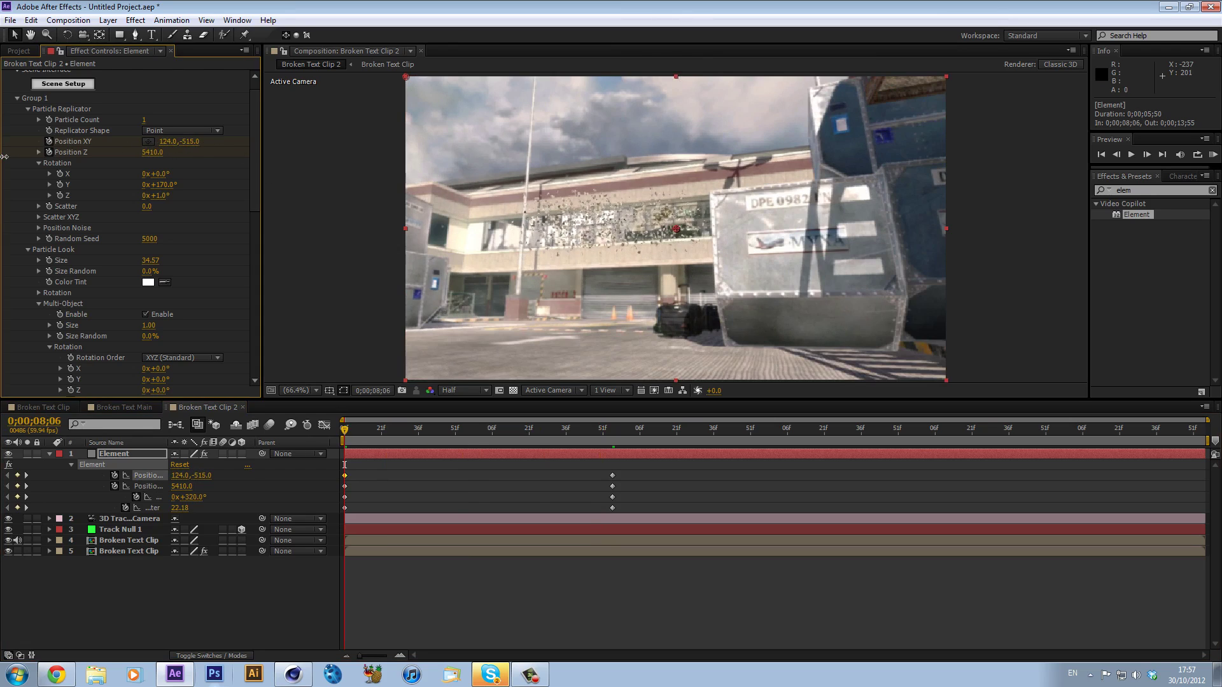
{"action": "scroll", "coordinate": [168, 333], "scroll_direction": "down", "scroll_amount": 2}
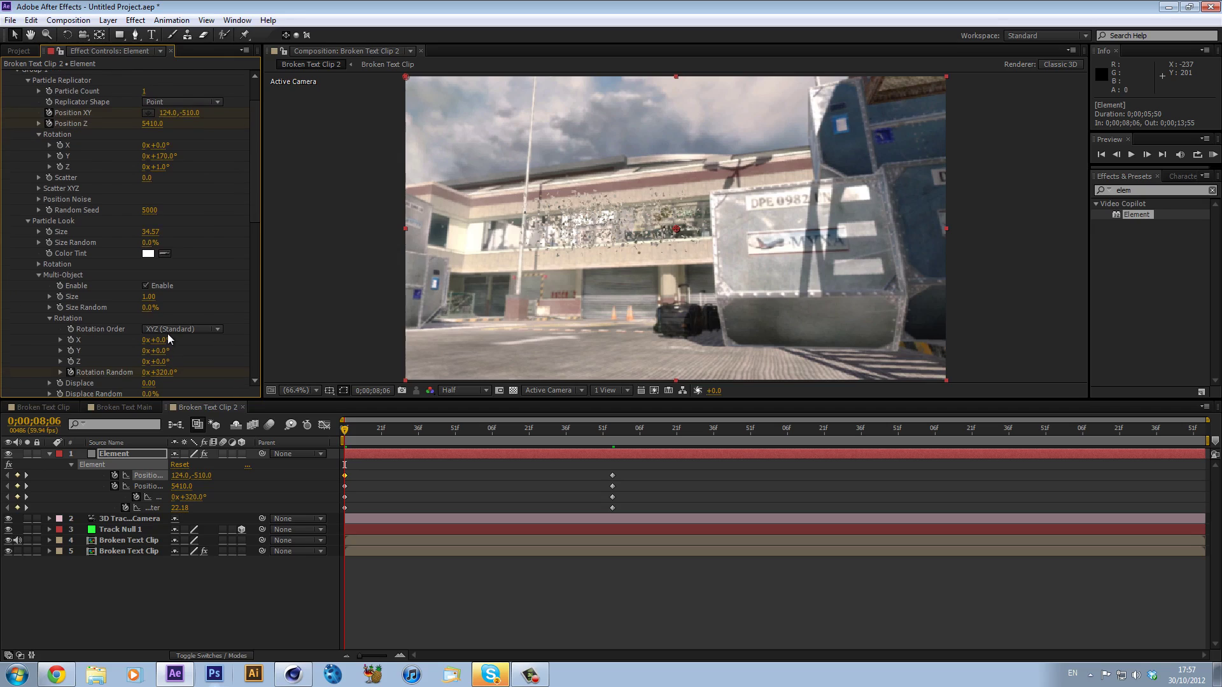
Step: Show only the Element layer's keyframed properties and set Multi-Object Displace X to 1.57 at 0;00;08;06
{"action": "key", "text": "u"}
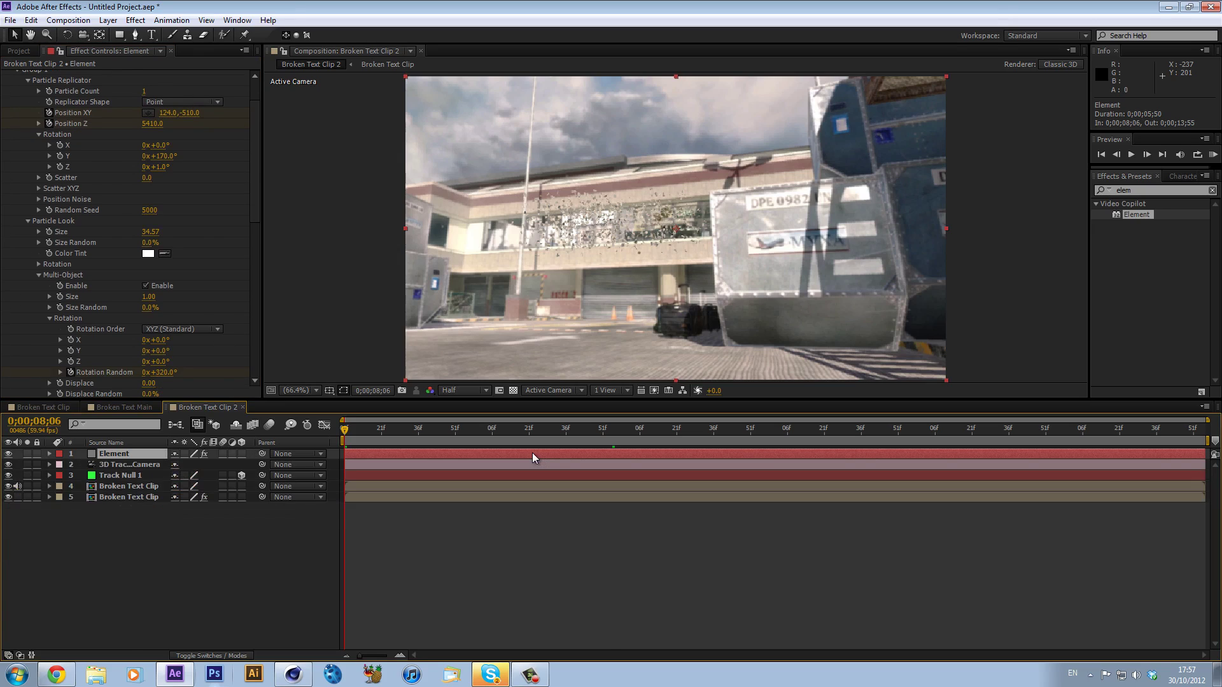
{"action": "key", "text": "u"}
{"action": "key", "text": "u"}
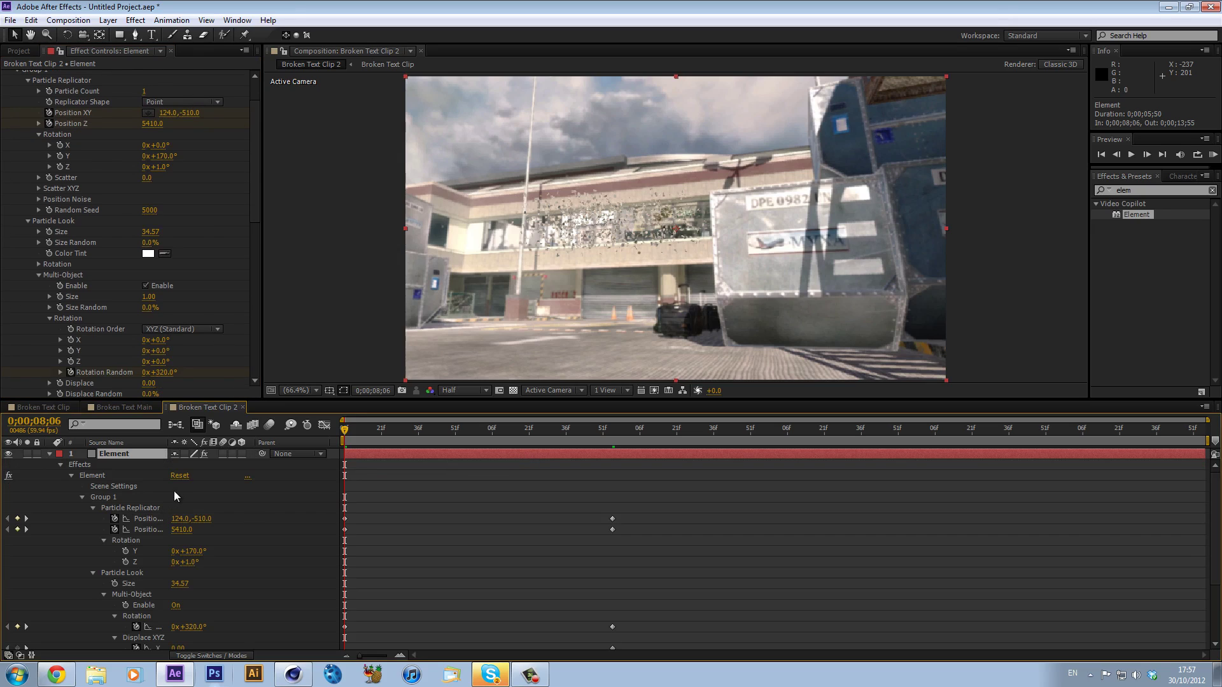
{"action": "left_click", "coordinate": [730, 541]}
{"action": "left_click", "coordinate": [609, 455]}
{"action": "key", "text": "u"}
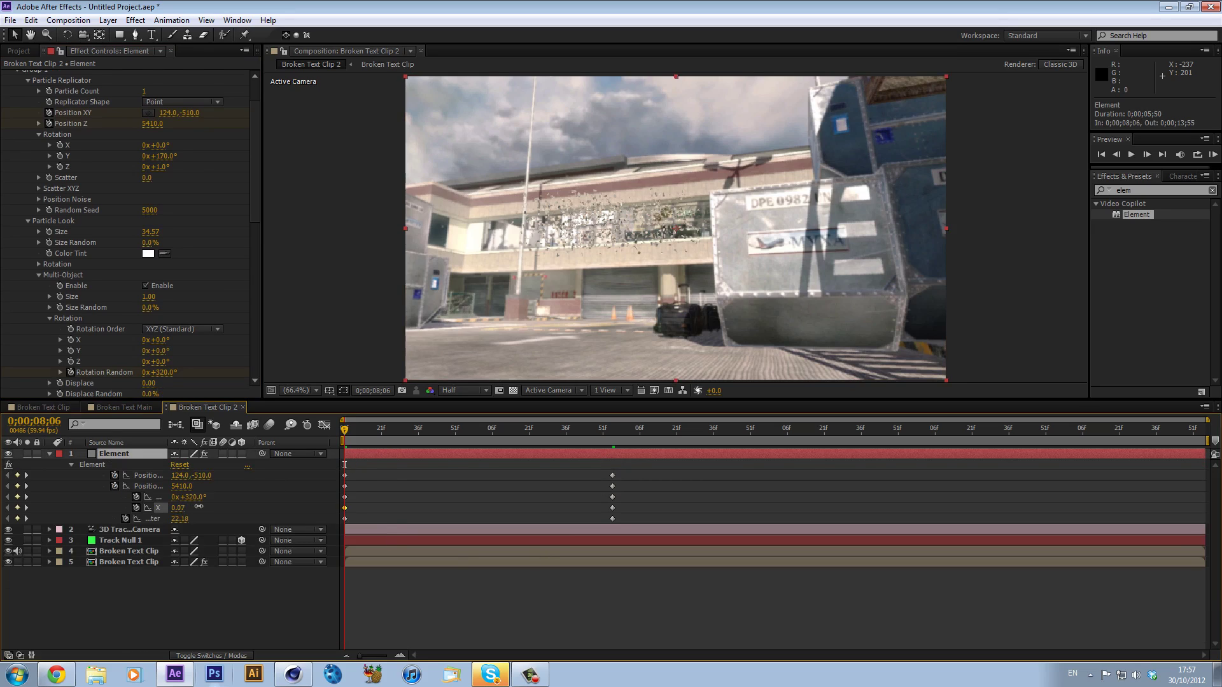
{"action": "left_click_drag", "start_coordinate": [199, 507], "coordinate": [305, 529]}
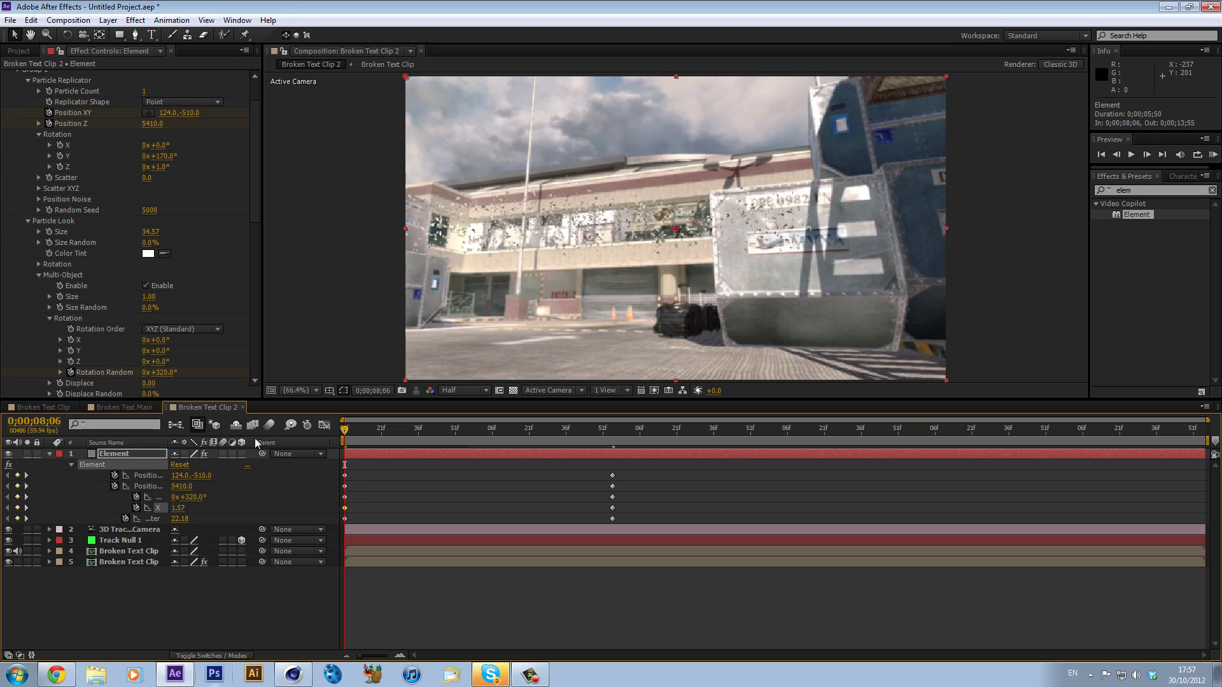
Step: Increase the Particle Look Size to 43.87 and reduce Multi-Object Displace X to 1.05 at 0;00;08;06
{"action": "left_click_drag", "start_coordinate": [150, 236], "coordinate": [245, 265]}
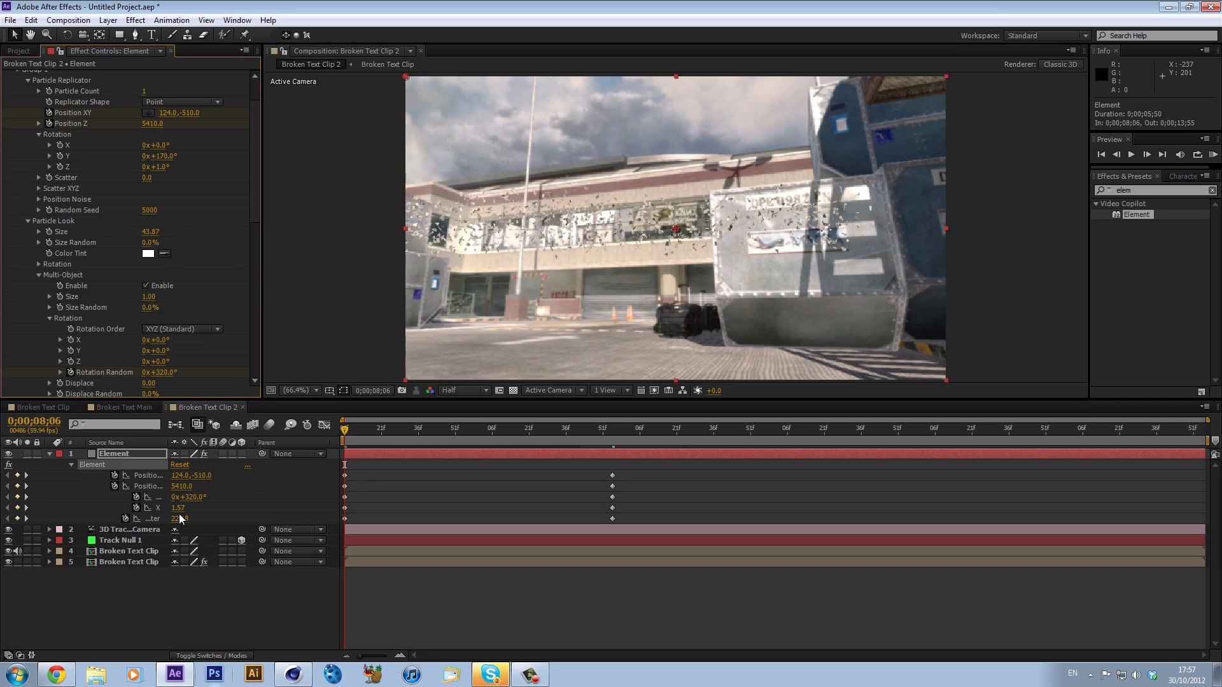
{"action": "left_click_drag", "start_coordinate": [178, 507], "coordinate": [176, 471]}
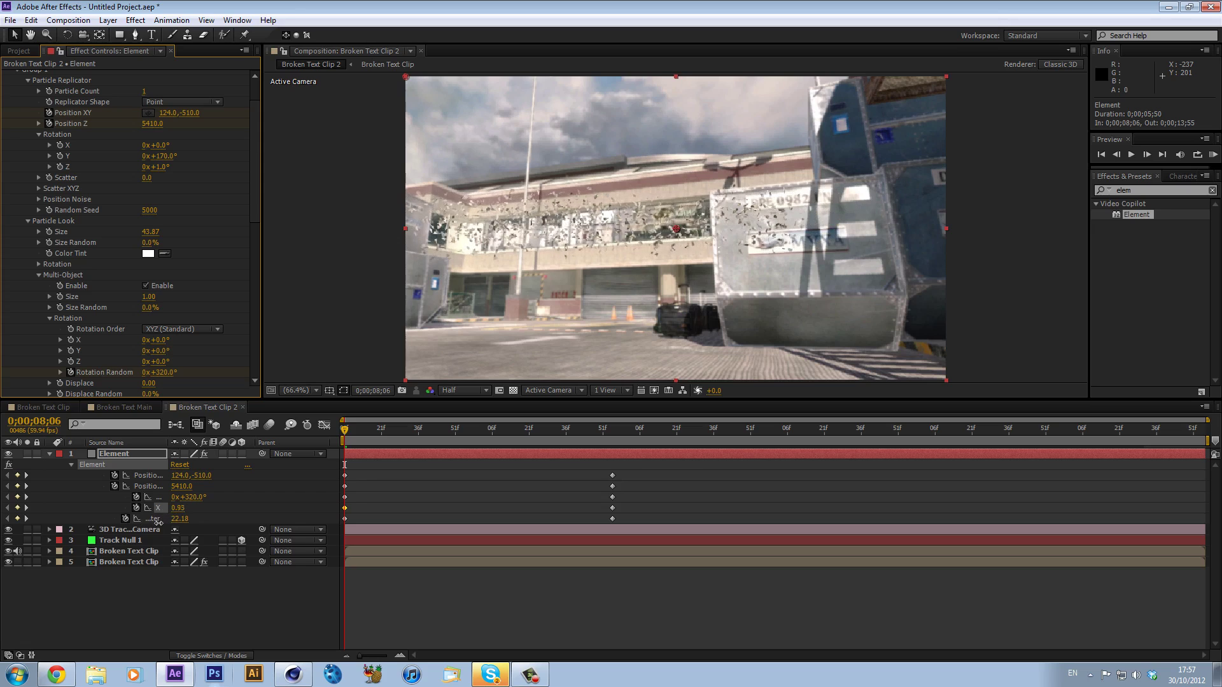
Step: At 0;00;08;06, set Group 1's Position XY to 704, -577 and Multi-Object Scatter to 28.80
{"action": "left_click_drag", "start_coordinate": [170, 110], "coordinate": [544, 121]}
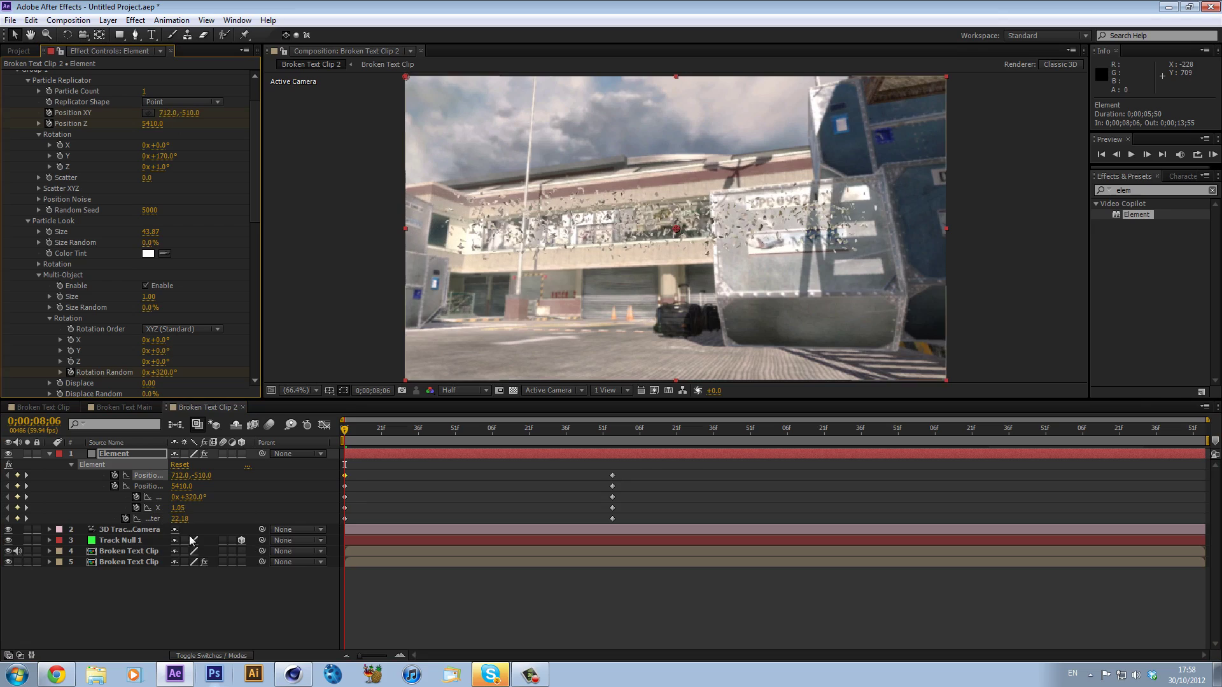
{"action": "left_click_drag", "start_coordinate": [177, 519], "coordinate": [578, 503]}
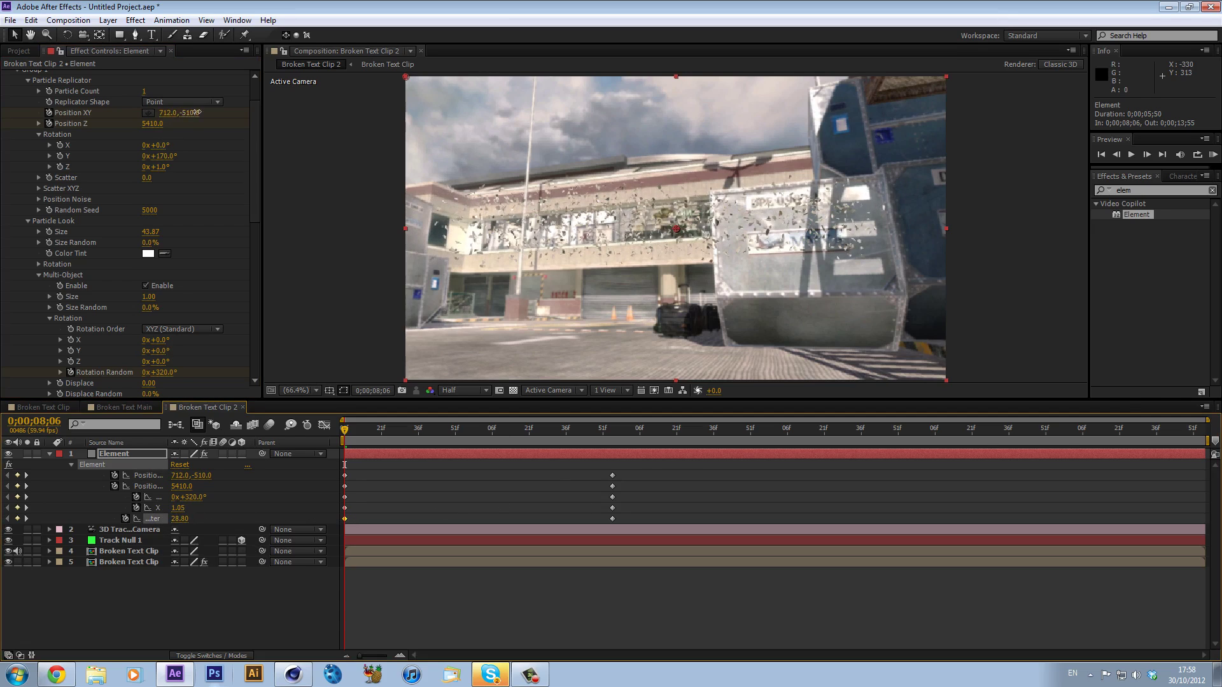
{"action": "left_click_drag", "start_coordinate": [196, 113], "coordinate": [165, 124]}
Step: At 0;00;09;55, set the Particle Replicator Rotation to -5° on X and 178° on Y
{"action": "left_click_drag", "start_coordinate": [343, 430], "coordinate": [611, 448]}
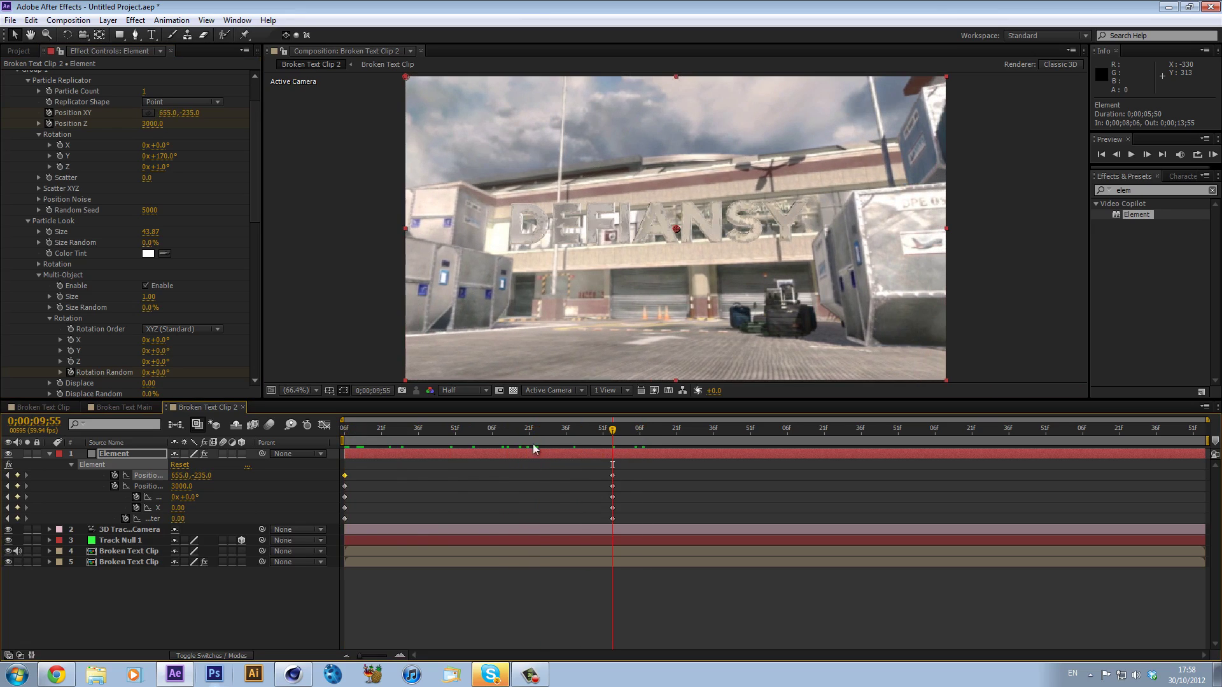
{"action": "mouse_move", "coordinate": [159, 167]}
{"action": "left_mouse_down"}
{"action": "mouse_move", "coordinate": [182, 157]}
{"action": "mouse_move", "coordinate": [164, 155]}
{"action": "left_mouse_up"}
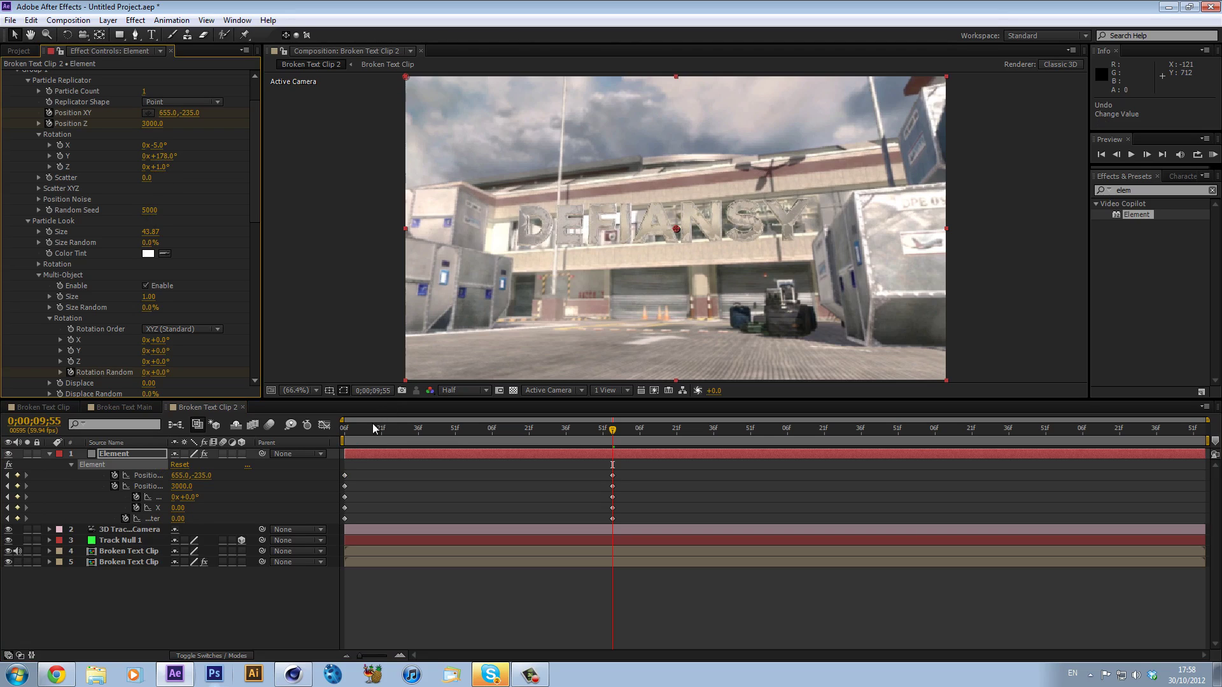
{"action": "left_click_drag", "start_coordinate": [373, 425], "coordinate": [349, 425]}
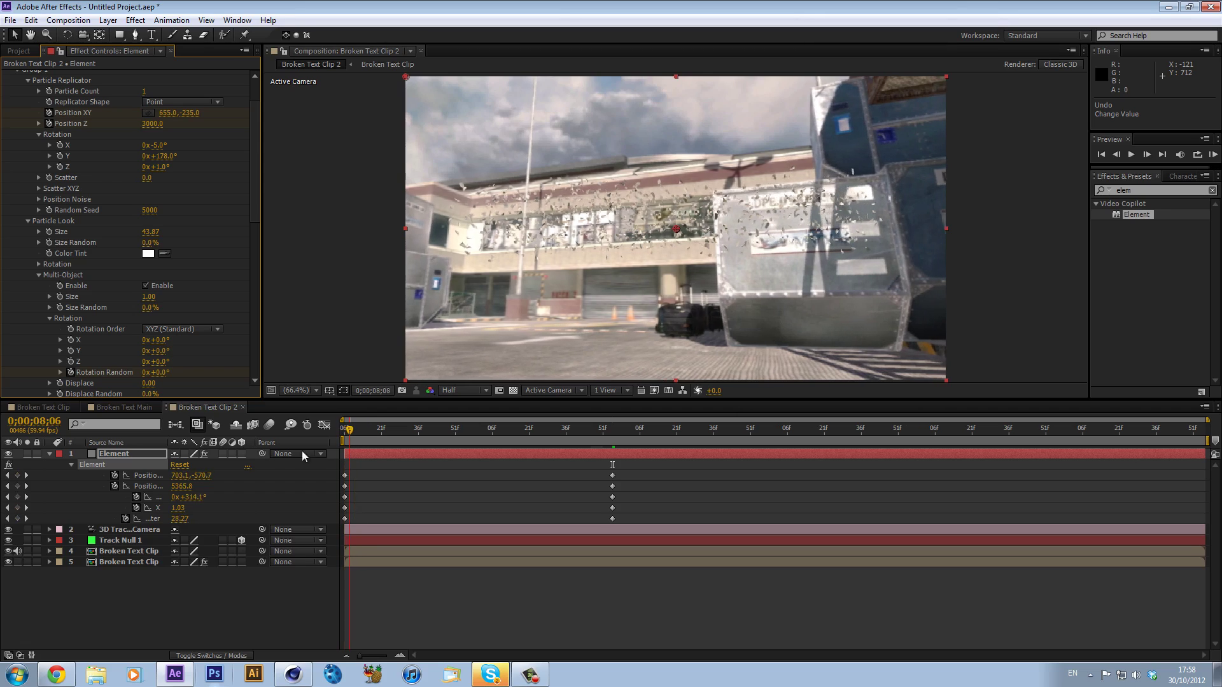
Step: Check how the scattered pieces assemble into the text along the timeline between 0;00;08;06 and 0;00;10;23
{"action": "left_click", "coordinate": [114, 554]}
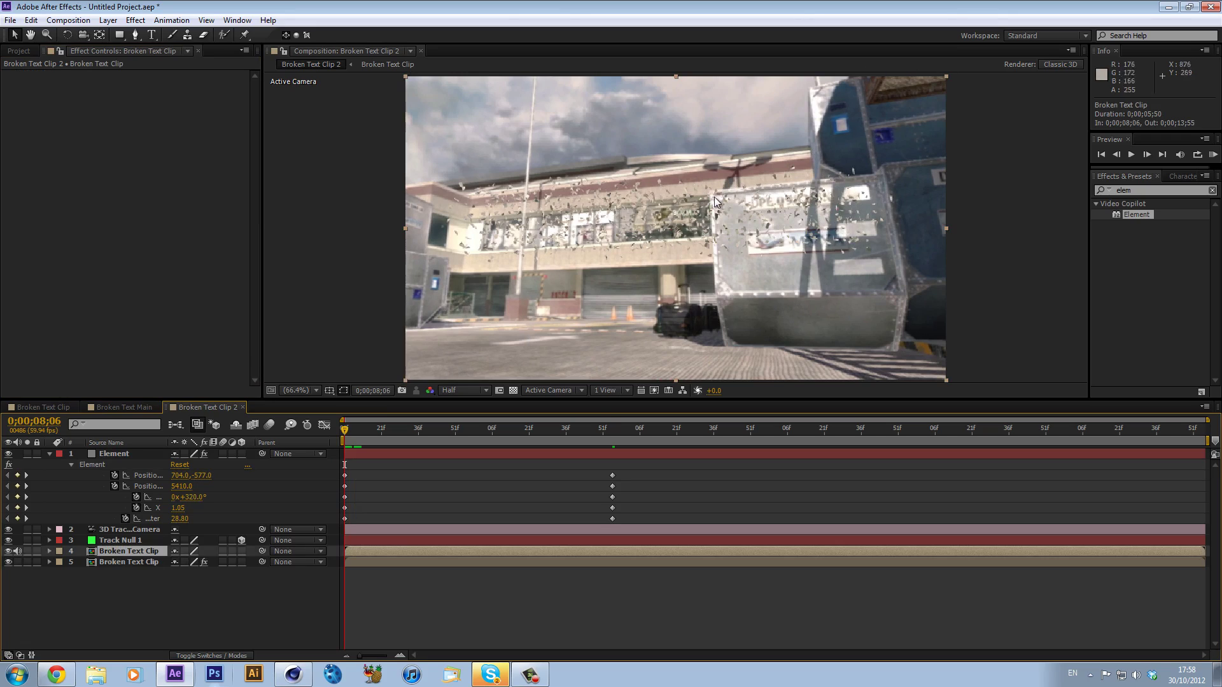
{"action": "left_click_drag", "start_coordinate": [382, 434], "coordinate": [625, 445]}
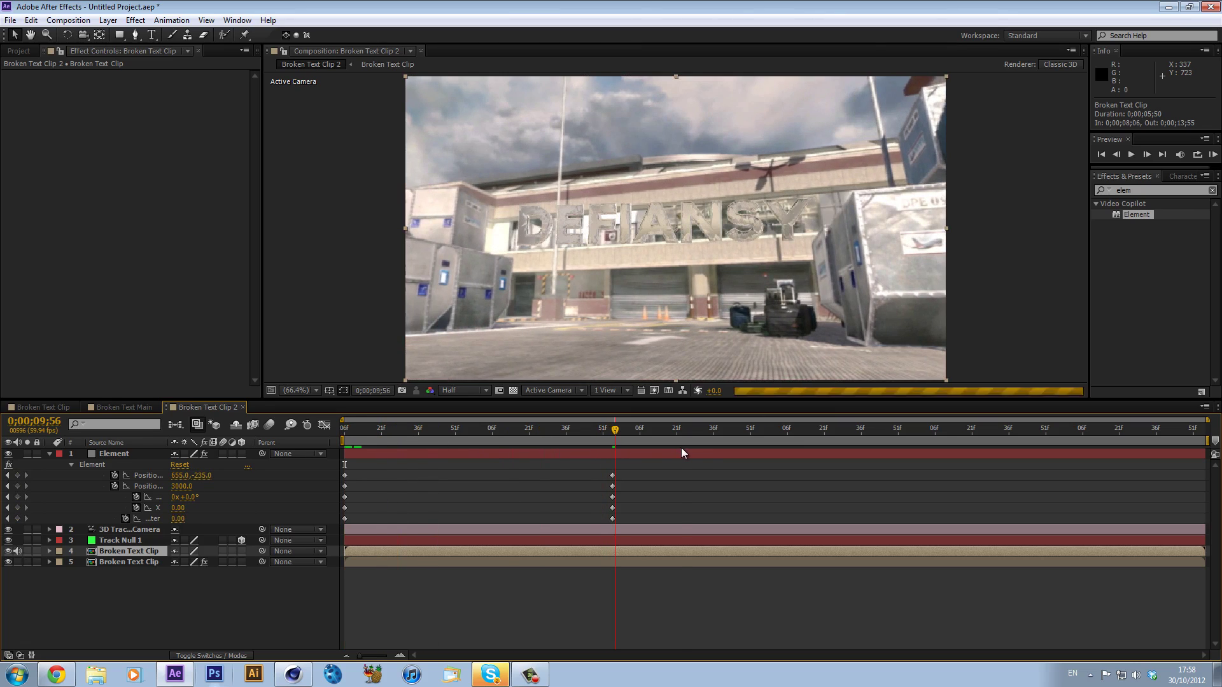
{"action": "left_click", "coordinate": [529, 676]}
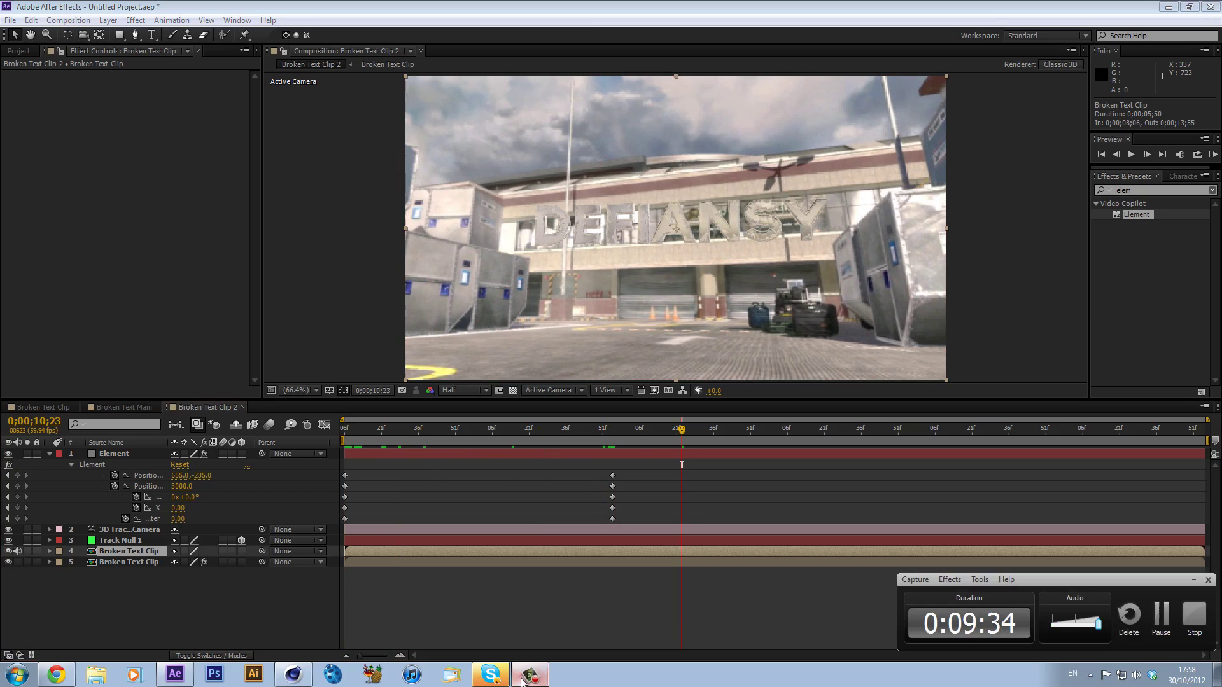
{"action": "left_click", "coordinate": [527, 677]}
{"action": "left_click", "coordinate": [349, 434]}
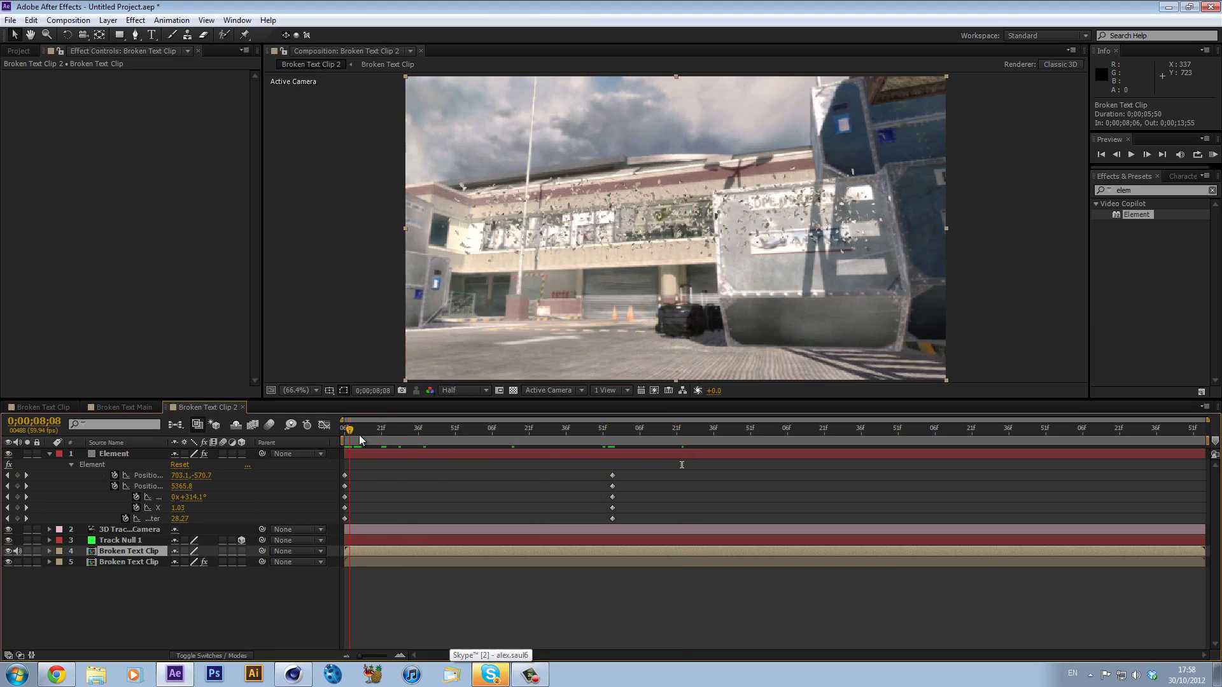
{"action": "left_click_drag", "start_coordinate": [359, 434], "coordinate": [566, 437]}
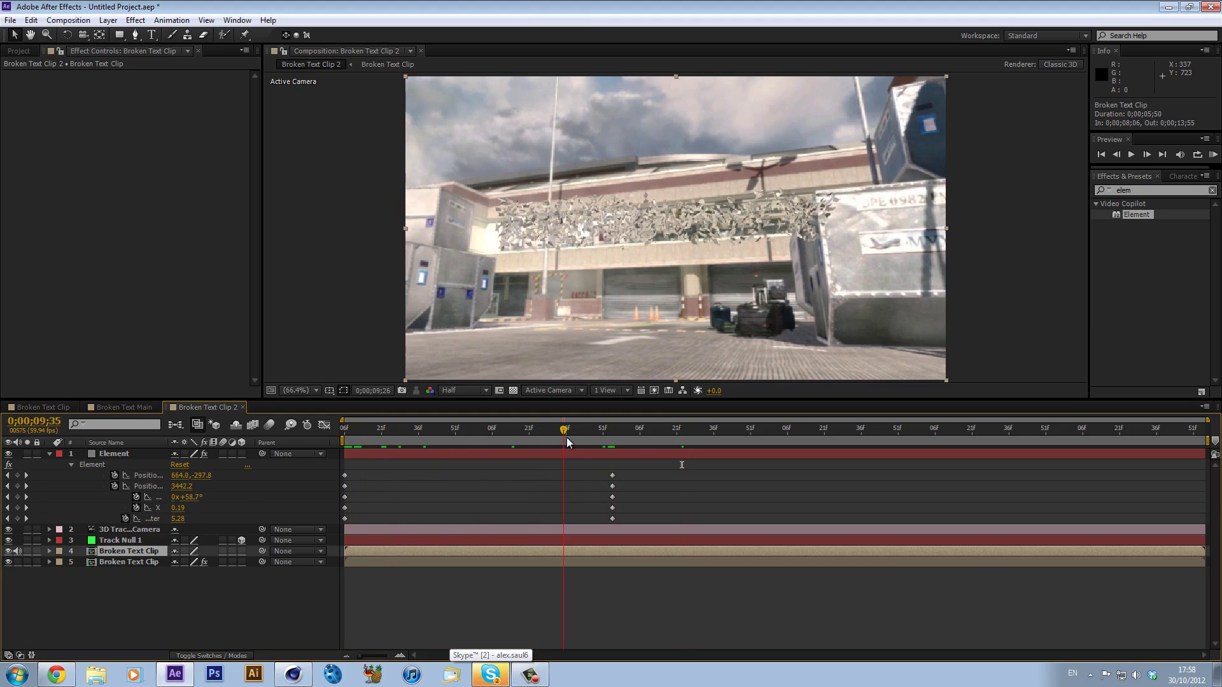
{"action": "left_click", "coordinate": [608, 429]}
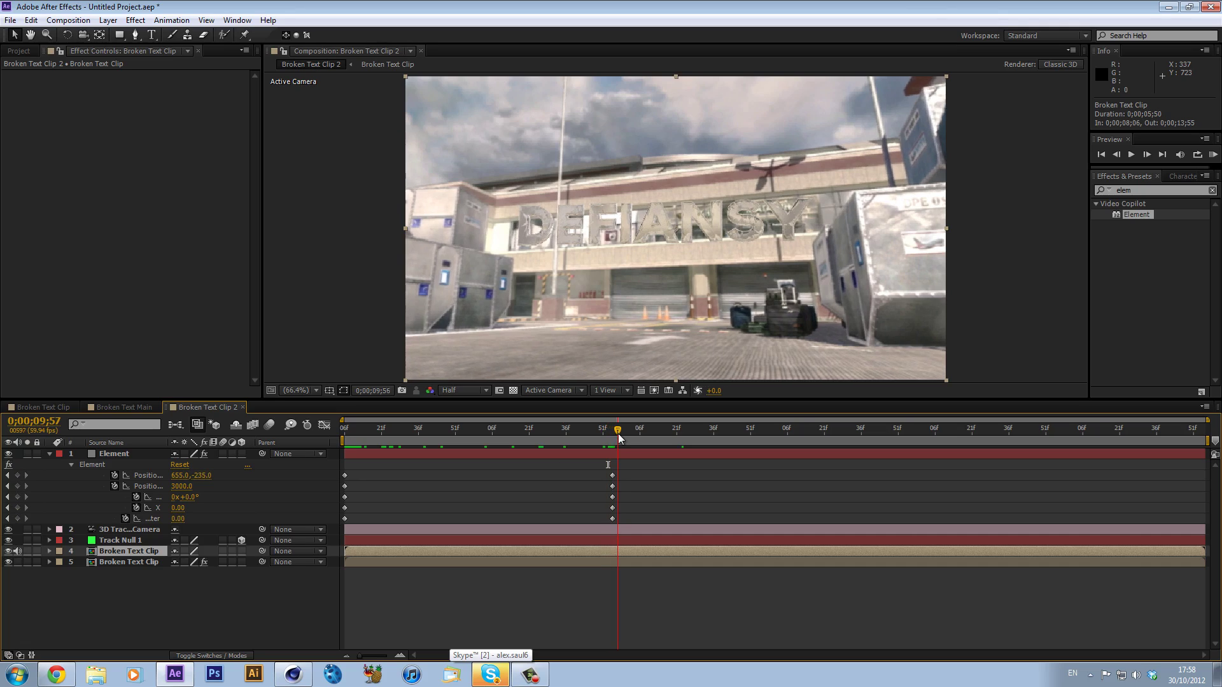
{"action": "left_click", "coordinate": [611, 432]}
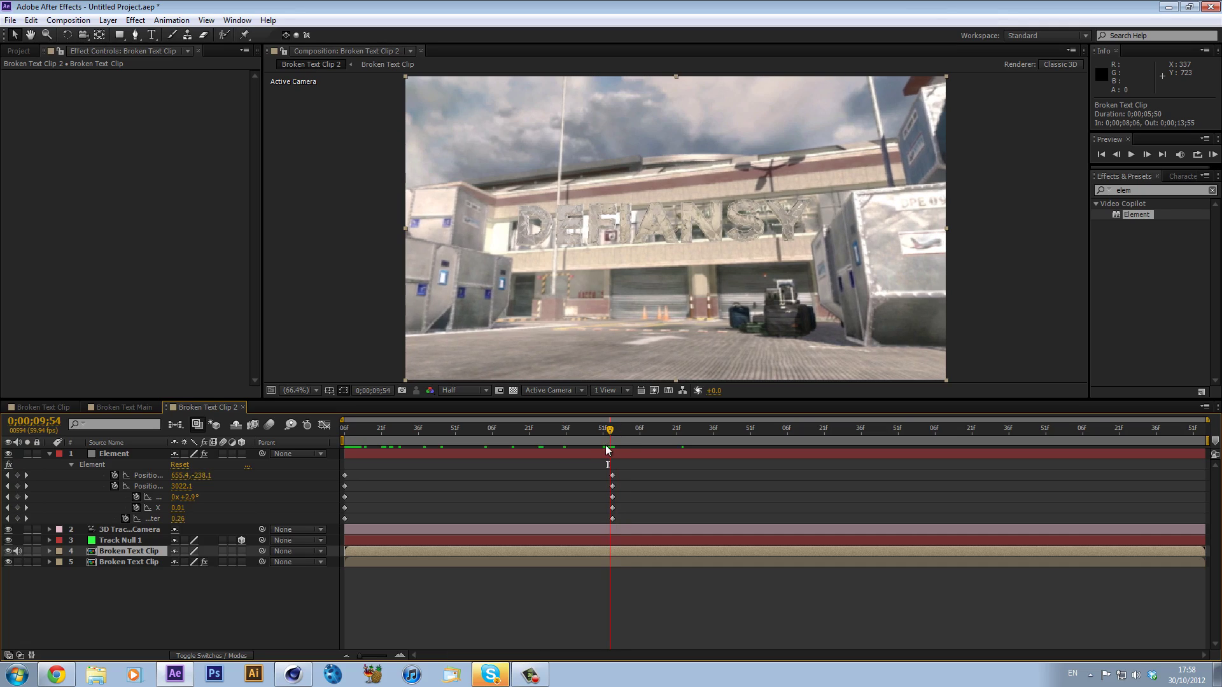
Step: Add a white Parallel light with Casts Shadows enabled to Broken Text Clip 2
{"action": "left_click", "coordinate": [108, 20]}
{"action": "mouse_move", "coordinate": [131, 32]}
{"action": "left_click", "coordinate": [377, 59]}
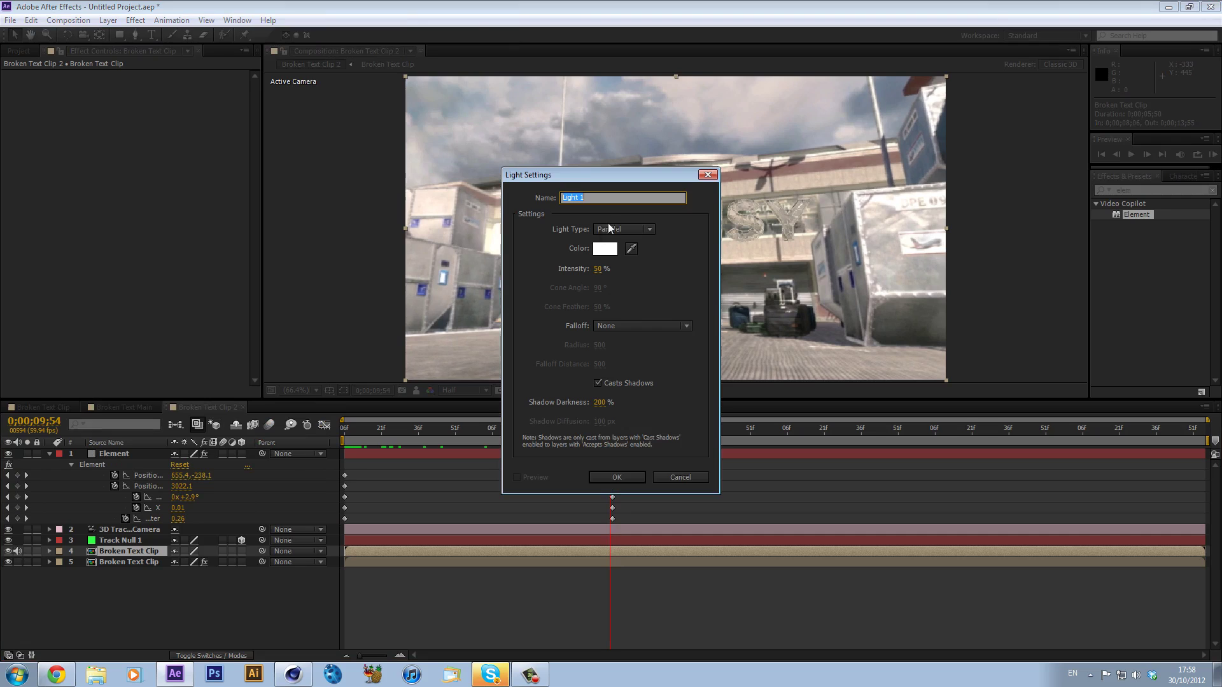
{"action": "left_click", "coordinate": [609, 477]}
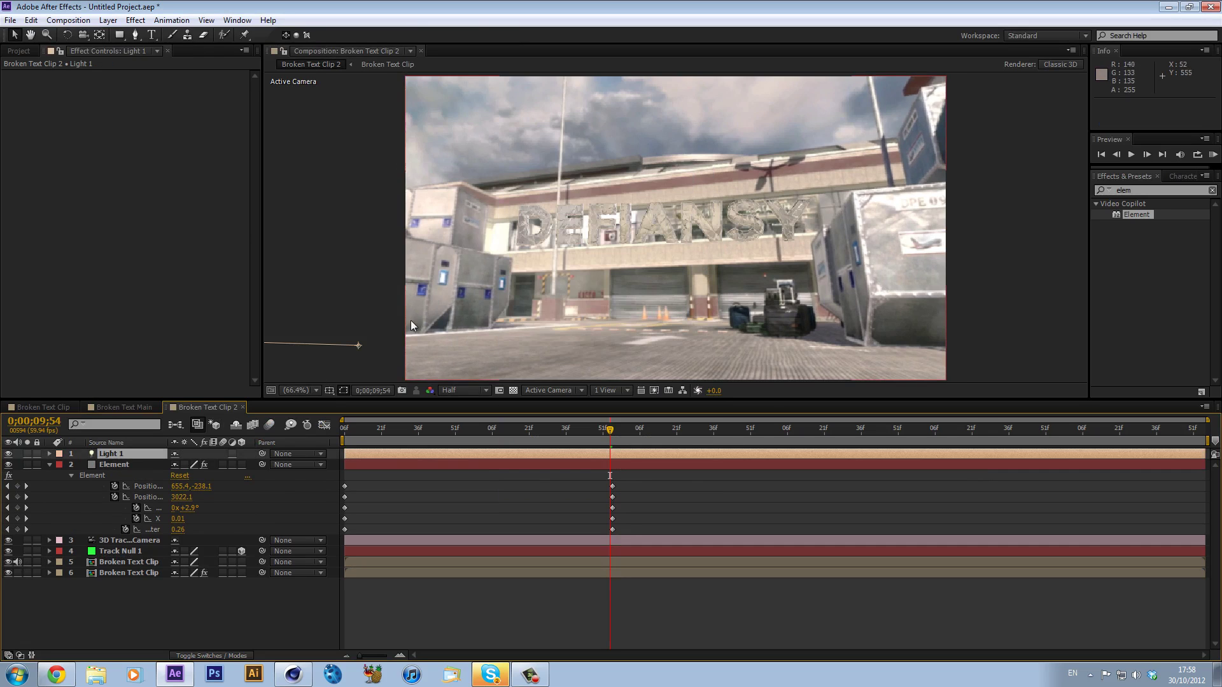
Step: Move the Parallel light above the DEFIANSY text, to about 1312, -27, -330
{"action": "key", "text": "comma"}
{"action": "key", "text": "comma"}
{"action": "key", "text": "comma"}
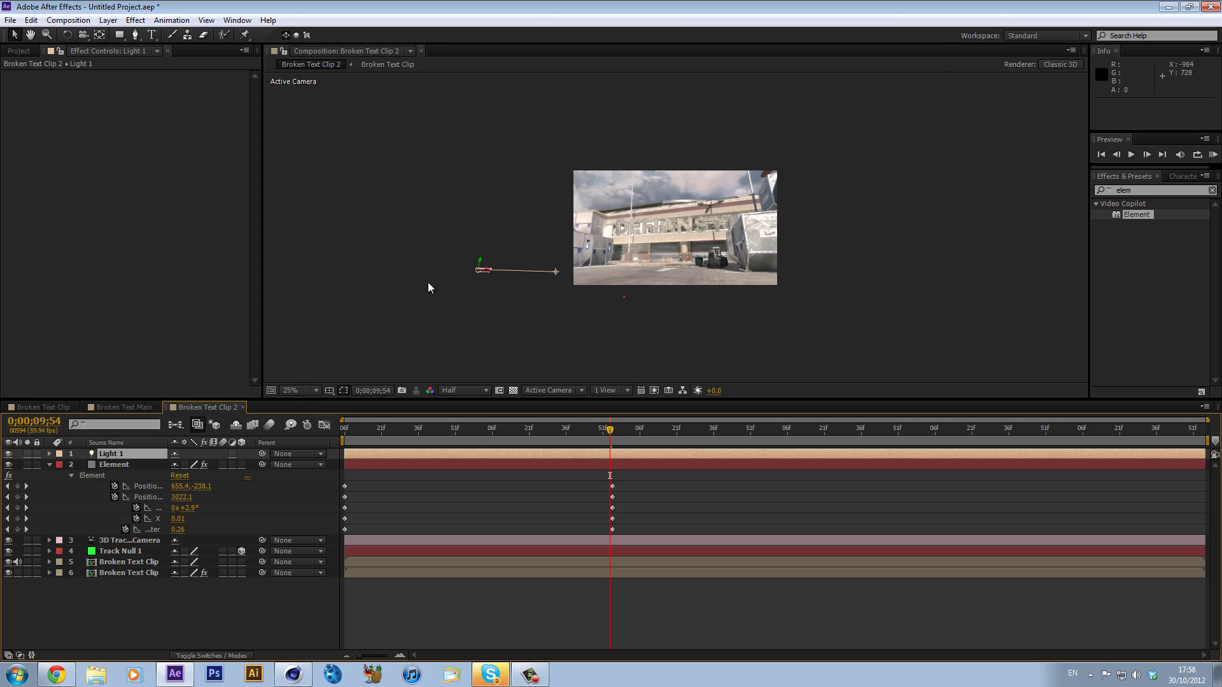
{"action": "left_click_drag", "start_coordinate": [492, 274], "coordinate": [668, 210]}
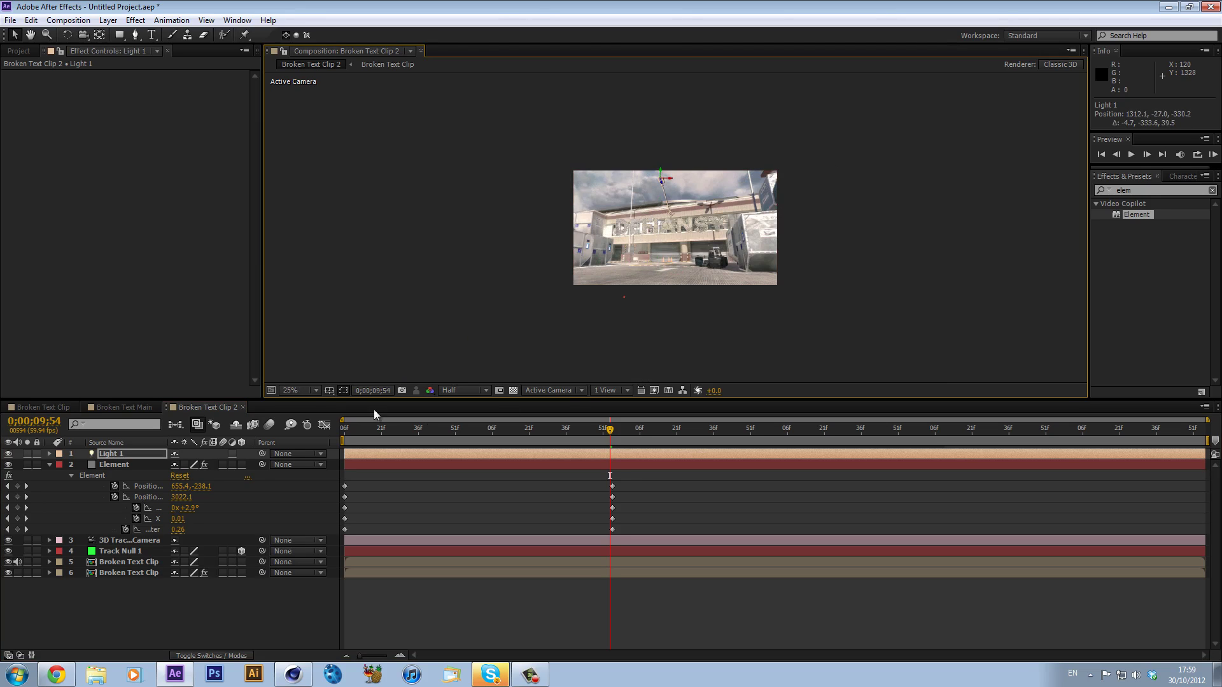
{"action": "left_click", "coordinate": [312, 390]}
{"action": "left_click", "coordinate": [314, 420]}
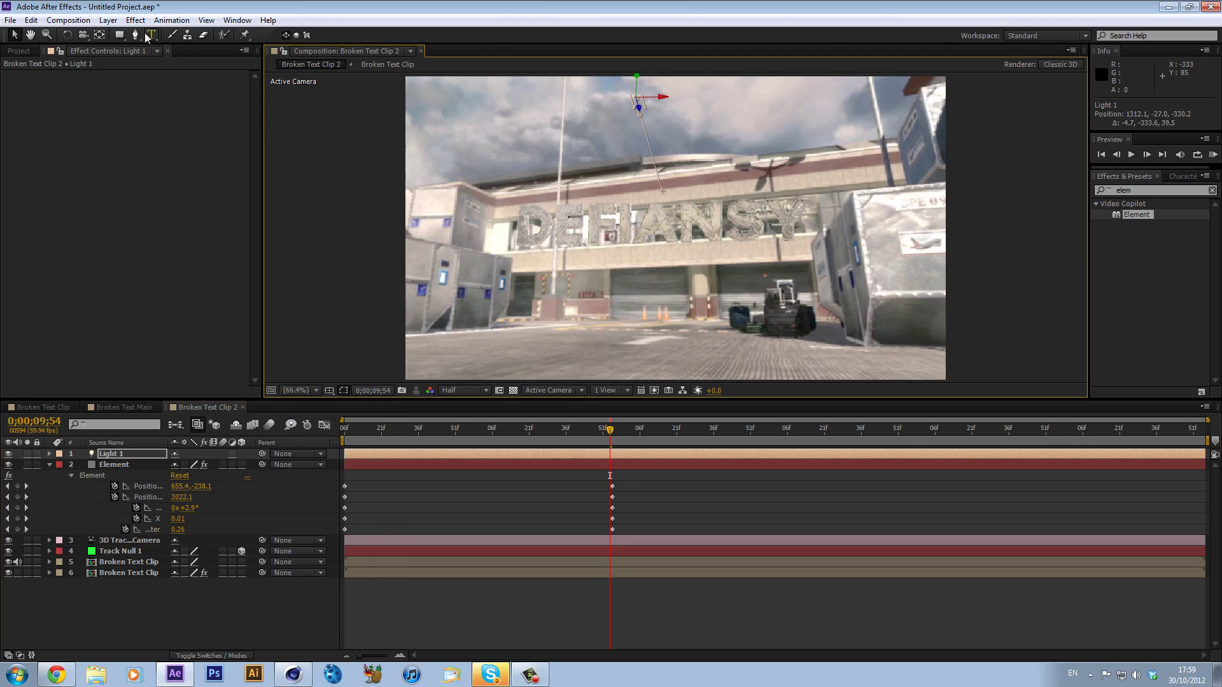
Step: Add a white Ambient light to Broken Text Clip 2 and check the scattered pieces at 0;00;08;33
{"action": "left_click", "coordinate": [108, 20]}
{"action": "mouse_move", "coordinate": [159, 35]}
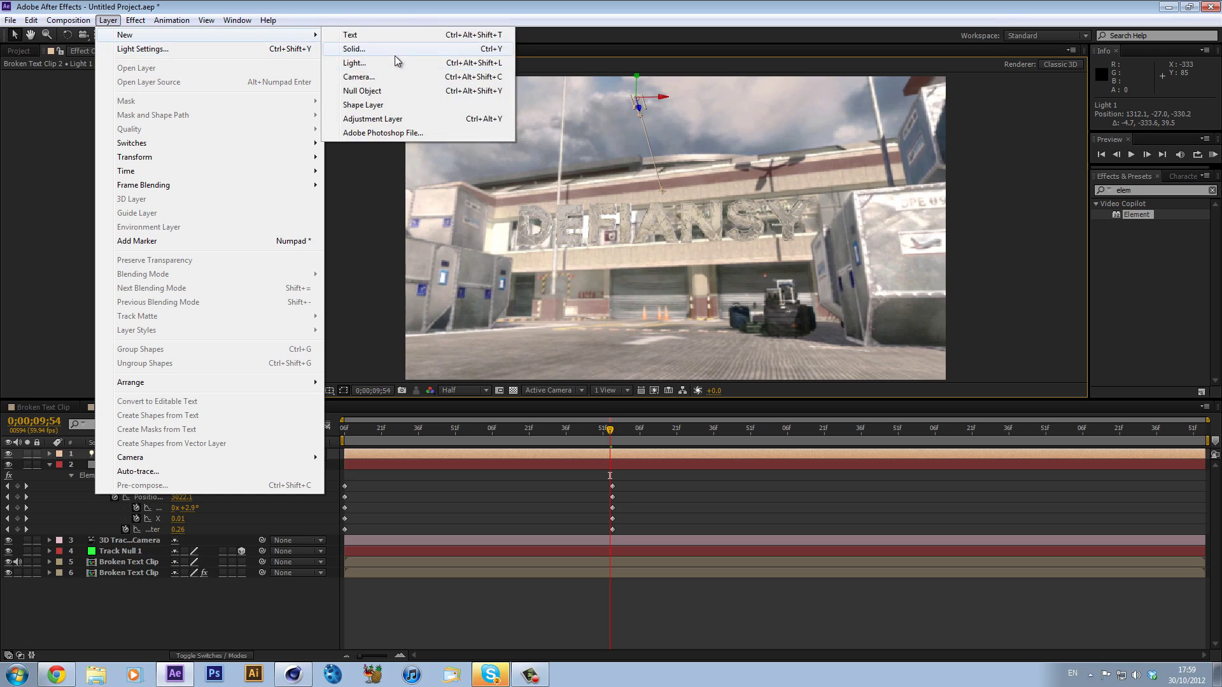
{"action": "left_click", "coordinate": [633, 229]}
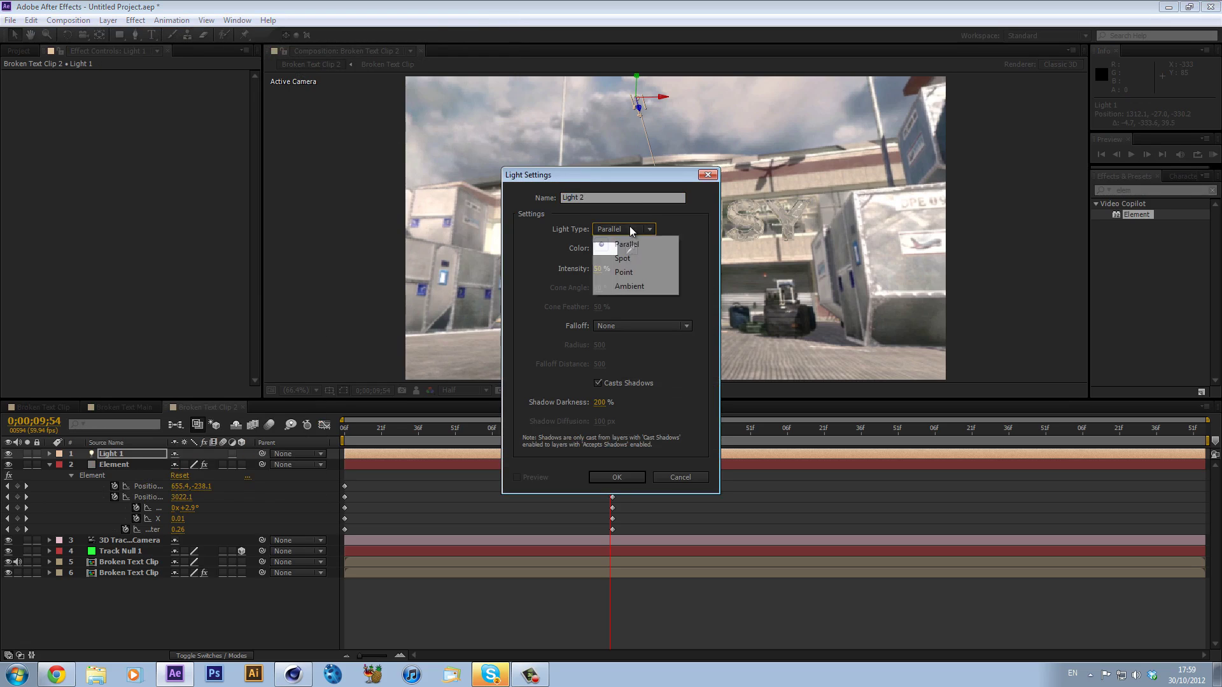
{"action": "left_click", "coordinate": [630, 284]}
{"action": "left_click", "coordinate": [616, 477]}
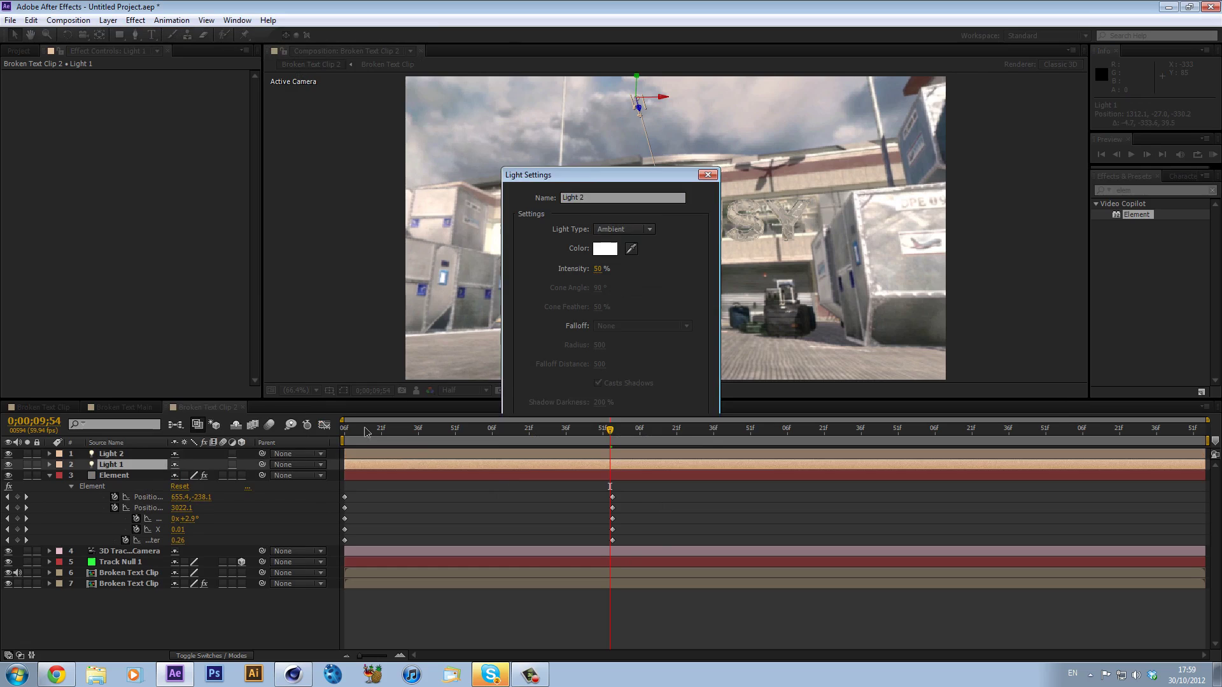
{"action": "left_click", "coordinate": [408, 428]}
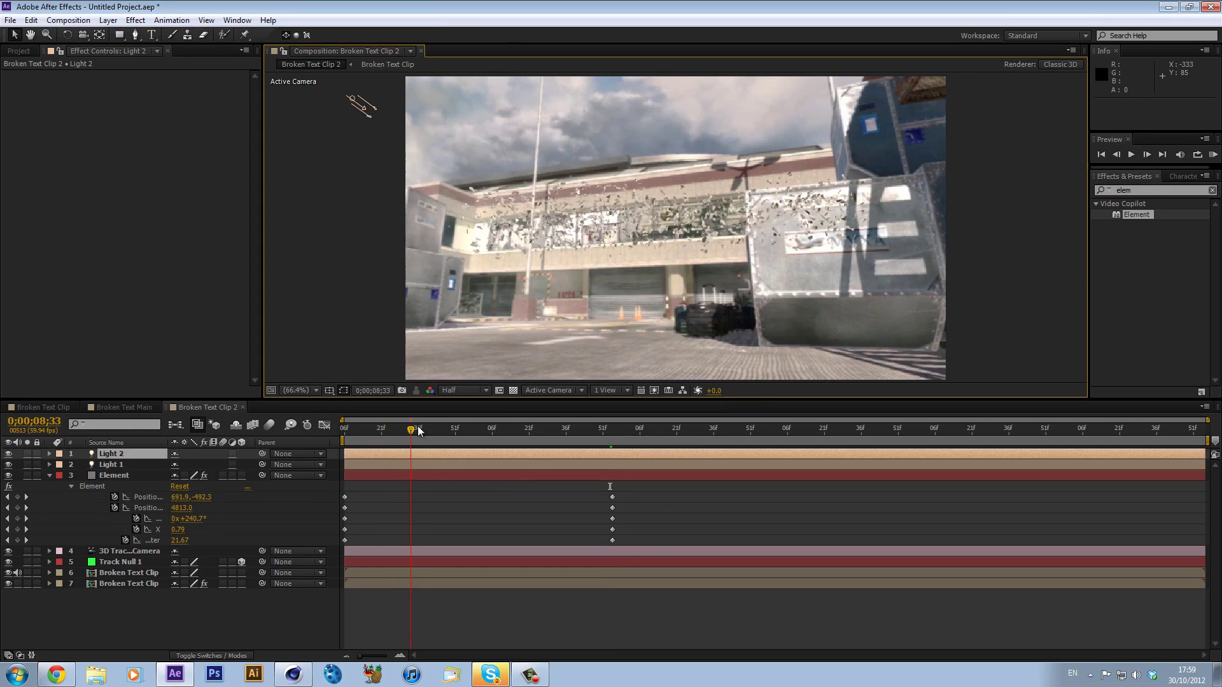
Step: Apply Easy Ease Out to the five starting Element keyframes at 0;00;08;06
{"action": "left_click", "coordinate": [558, 437]}
{"action": "left_click", "coordinate": [663, 439]}
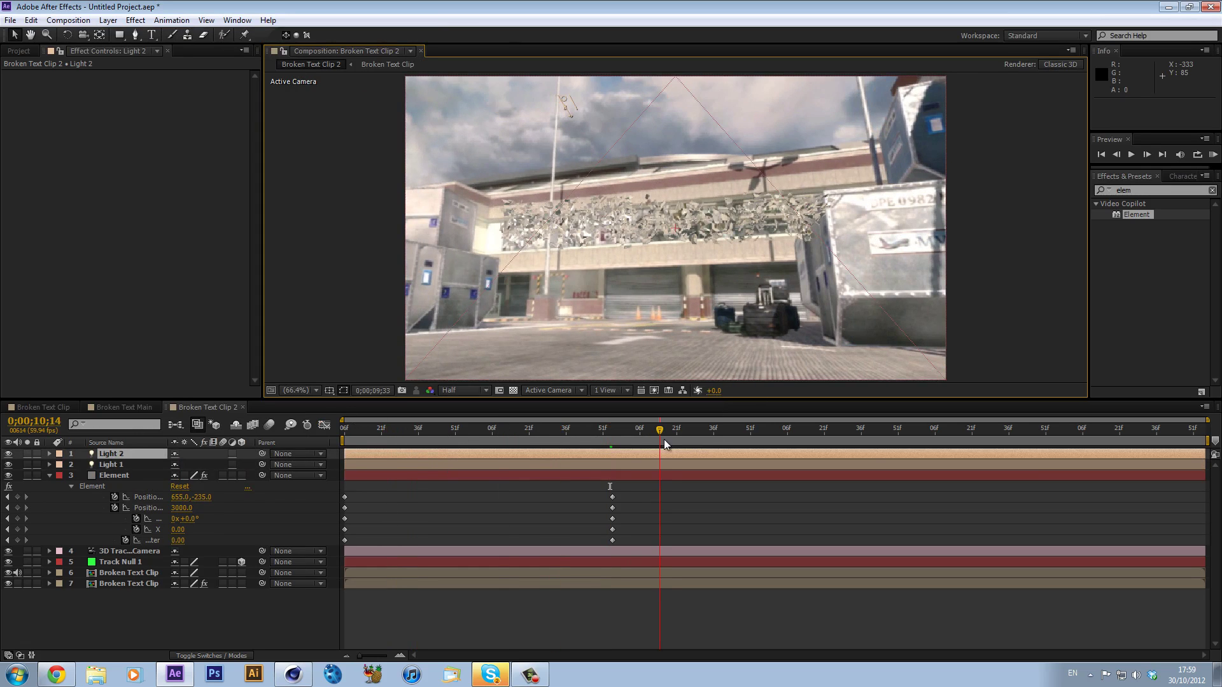
{"action": "left_click", "coordinate": [344, 438]}
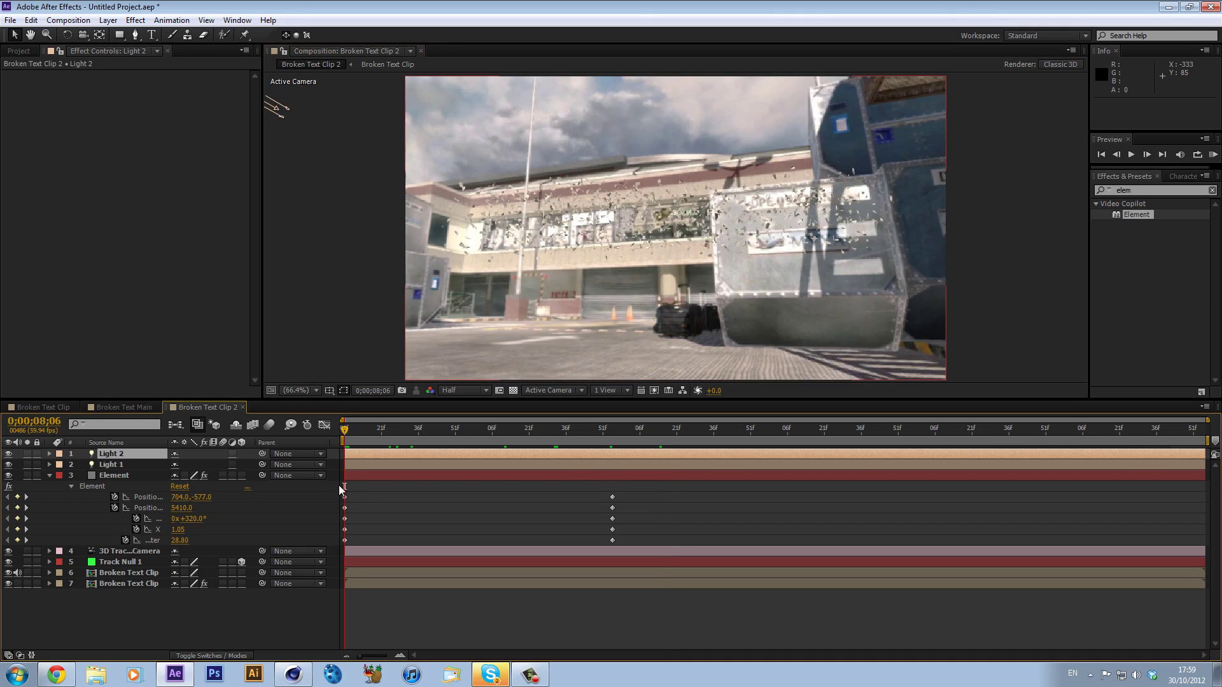
{"action": "left_click_drag", "start_coordinate": [348, 488], "coordinate": [345, 539]}
{"action": "right_click", "coordinate": [345, 540]}
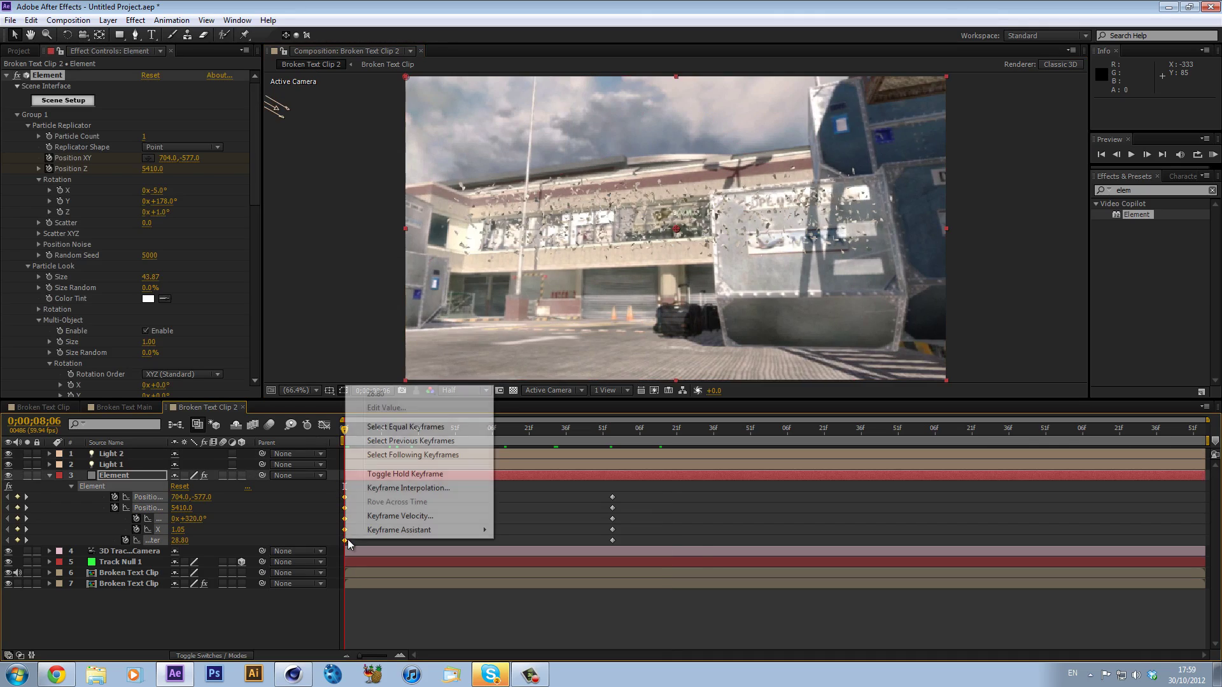
{"action": "mouse_move", "coordinate": [421, 530]}
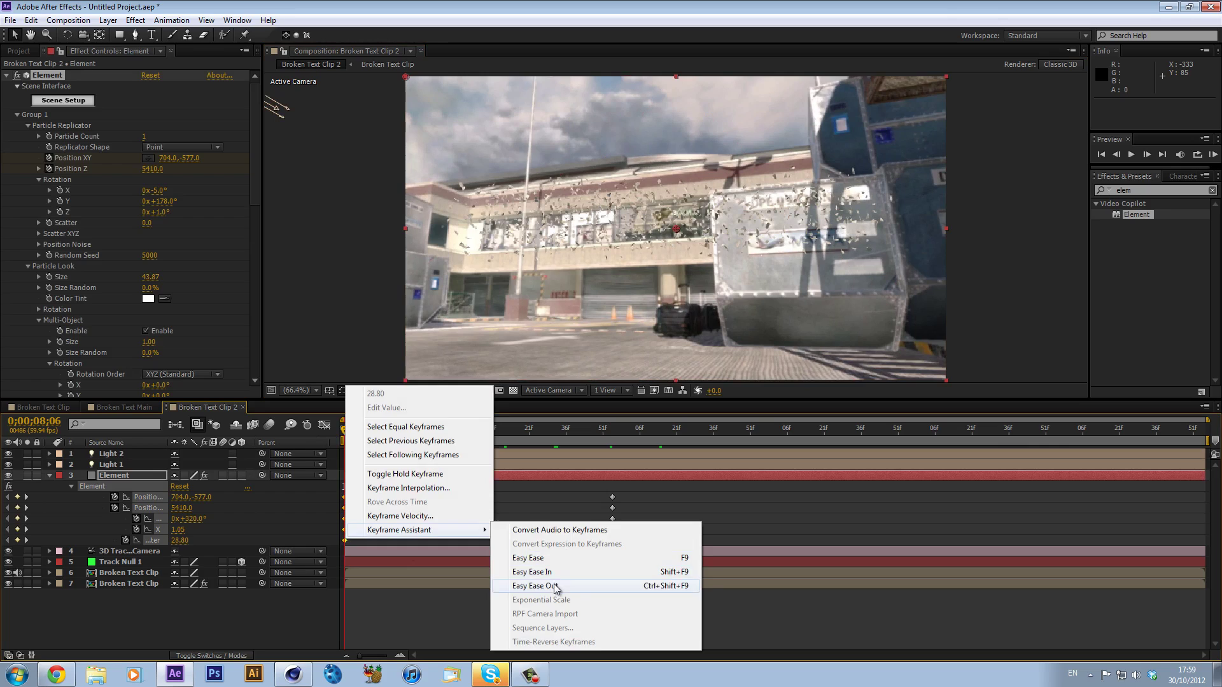
{"action": "left_click", "coordinate": [554, 586]}
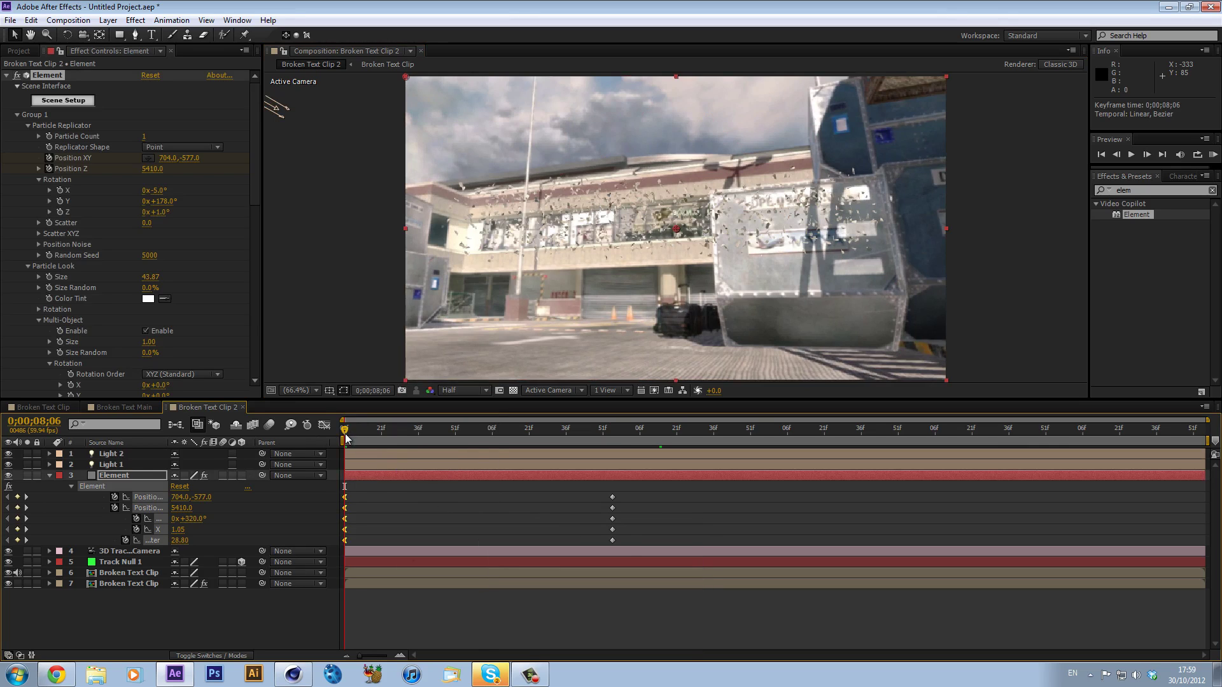
Step: Apply Easy Ease In to the five ending Element keyframes
{"action": "left_click_drag", "start_coordinate": [349, 439], "coordinate": [547, 445]}
{"action": "left_click_drag", "start_coordinate": [606, 490], "coordinate": [616, 549]}
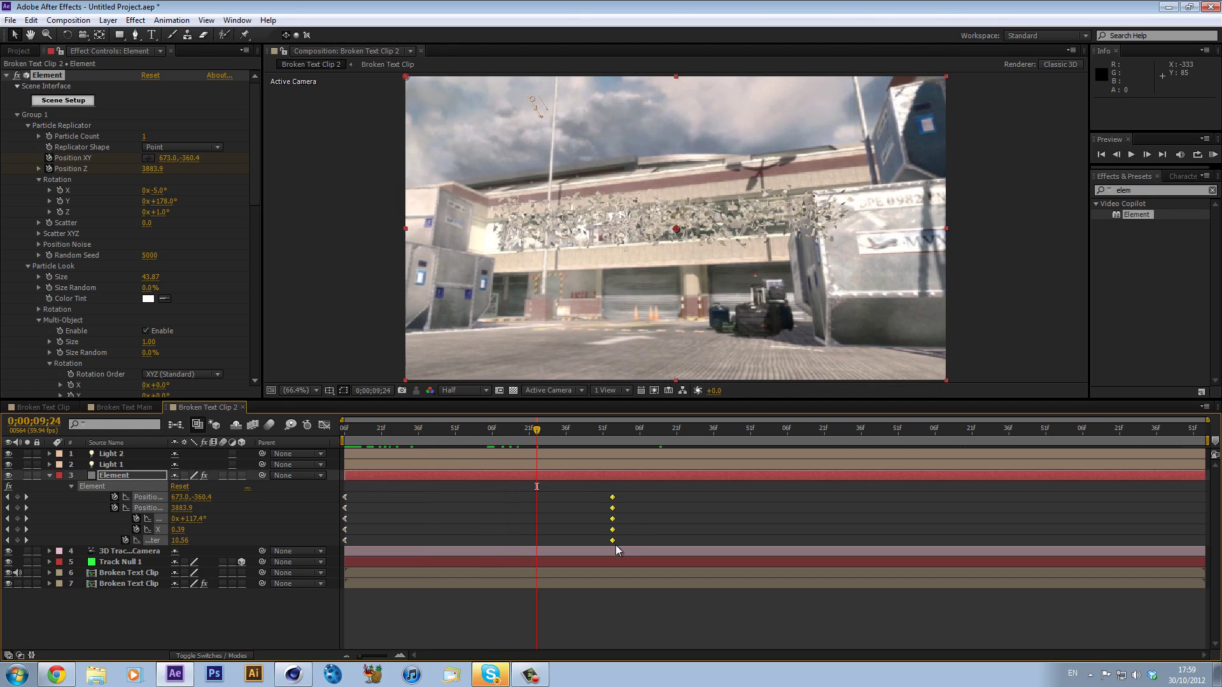
{"action": "right_click", "coordinate": [612, 541]}
{"action": "mouse_move", "coordinate": [668, 532]}
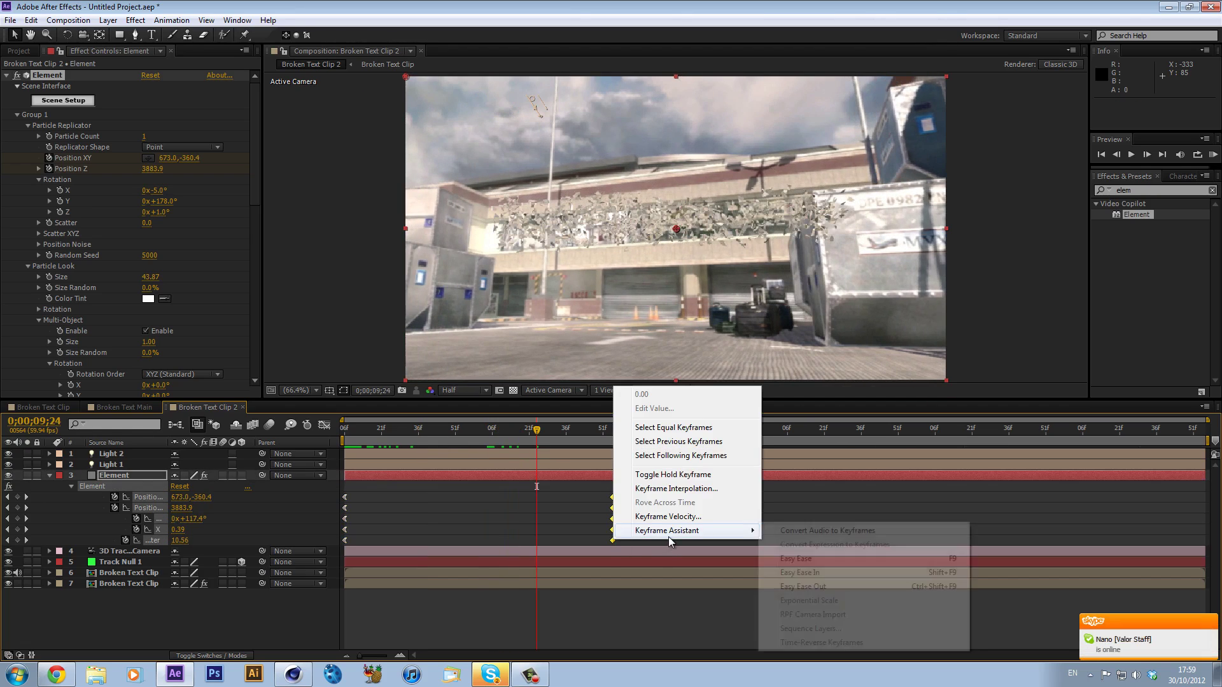
{"action": "left_click", "coordinate": [827, 574]}
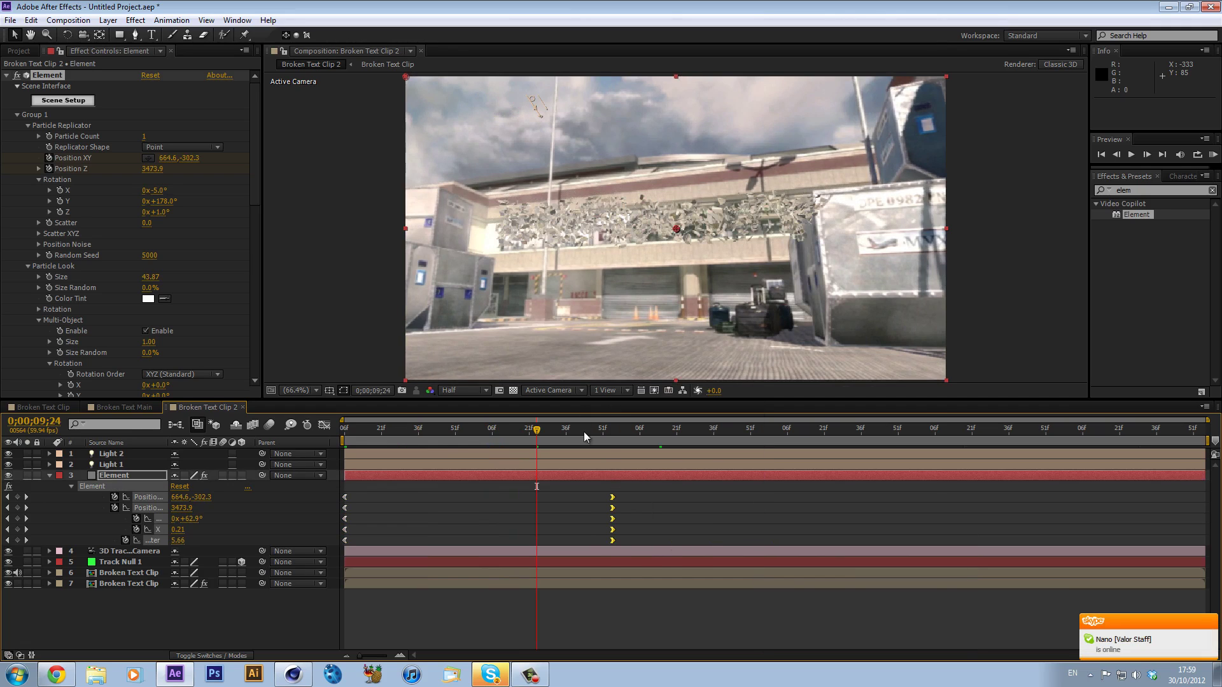
Step: Check the eased text animation through 0;00;13;22 and return to the composition's start at 0;00;08;06
{"action": "left_click_drag", "start_coordinate": [583, 431], "coordinate": [840, 425]}
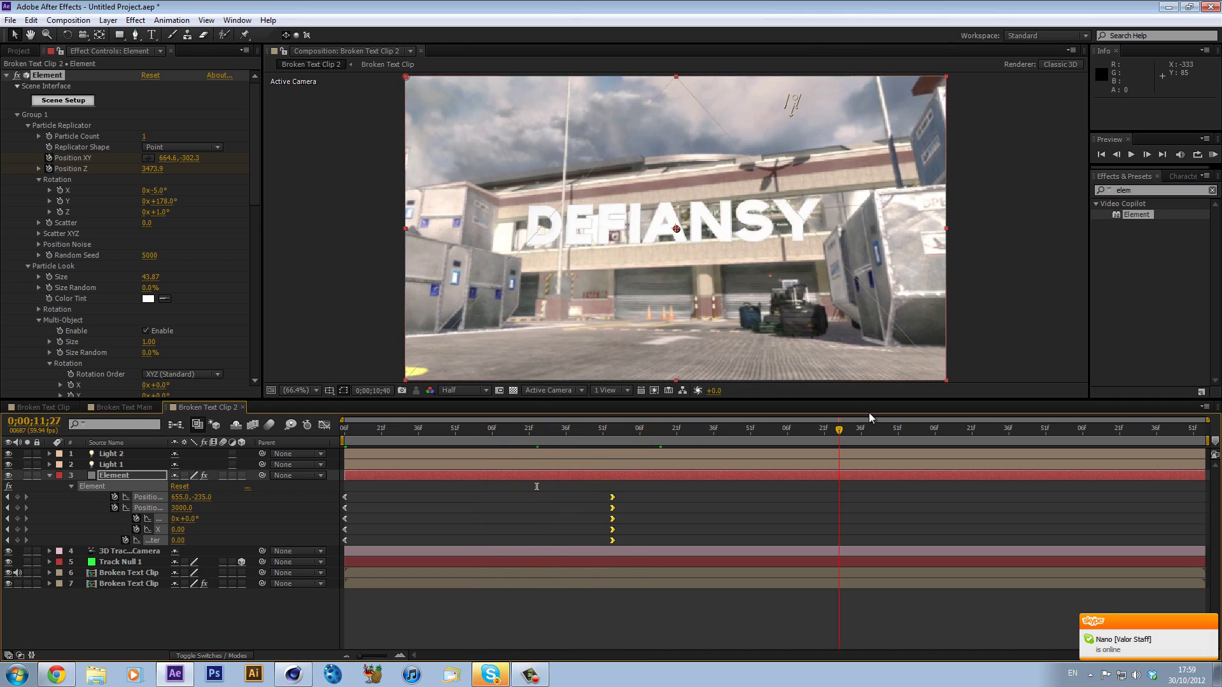
{"action": "left_click_drag", "start_coordinate": [999, 436], "coordinate": [1122, 435]}
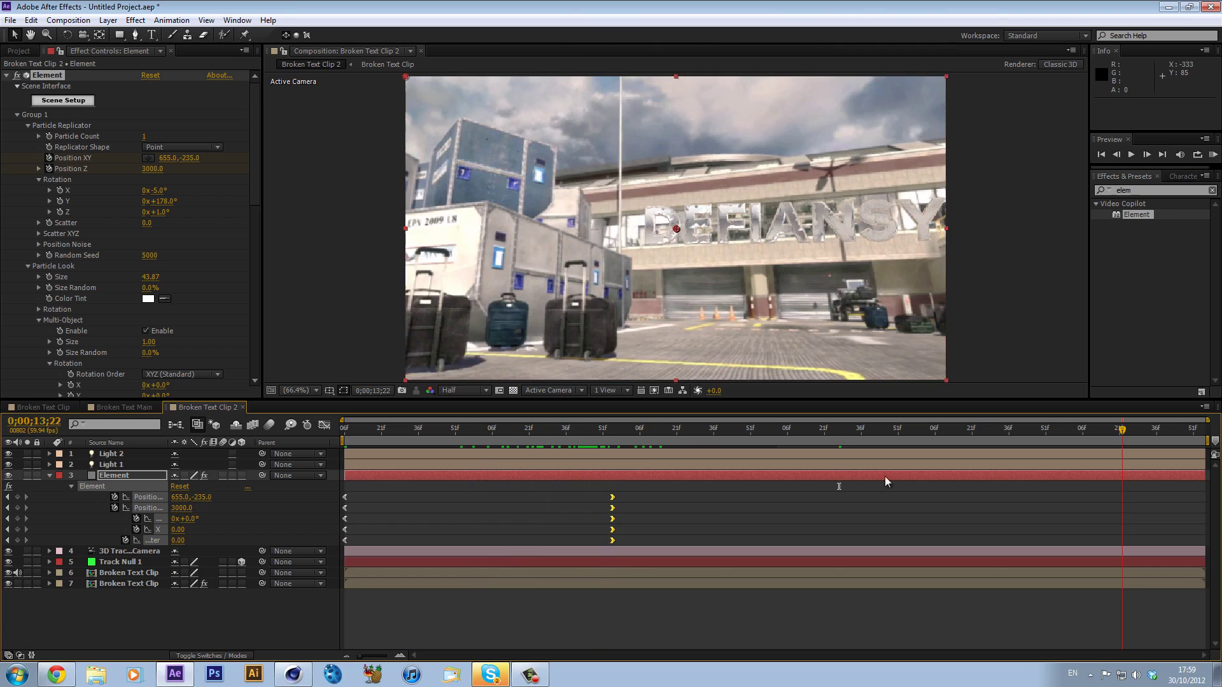
{"action": "left_click_drag", "start_coordinate": [373, 440], "coordinate": [269, 441]}
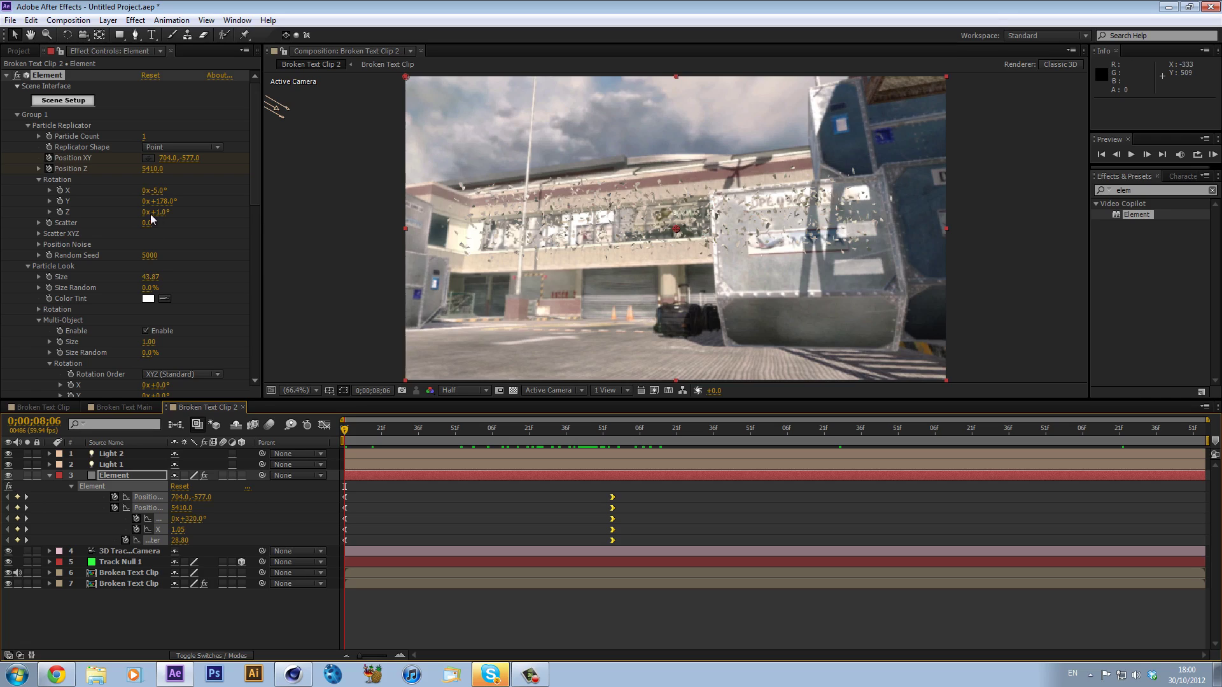
Step: Set the Particle Look Size of Element's Group 1 to 46.52 and check the text at 0;00;10;34
{"action": "left_click_drag", "start_coordinate": [147, 280], "coordinate": [771, 103]}
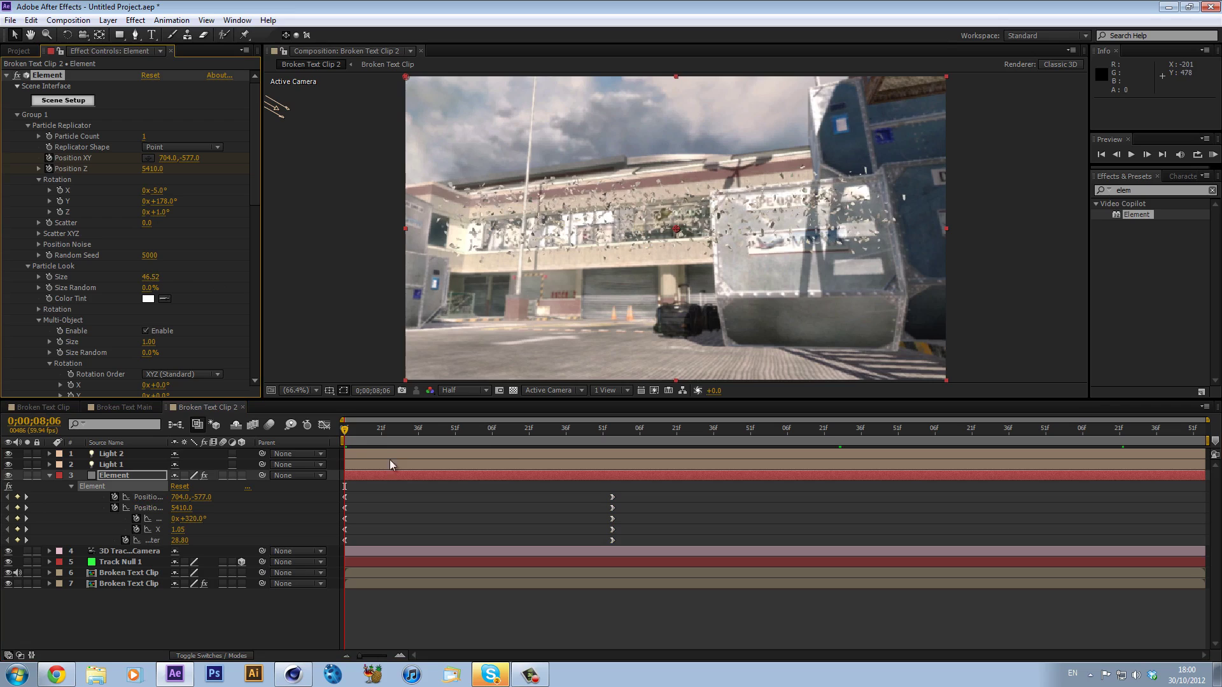
{"action": "left_click_drag", "start_coordinate": [379, 431], "coordinate": [709, 460]}
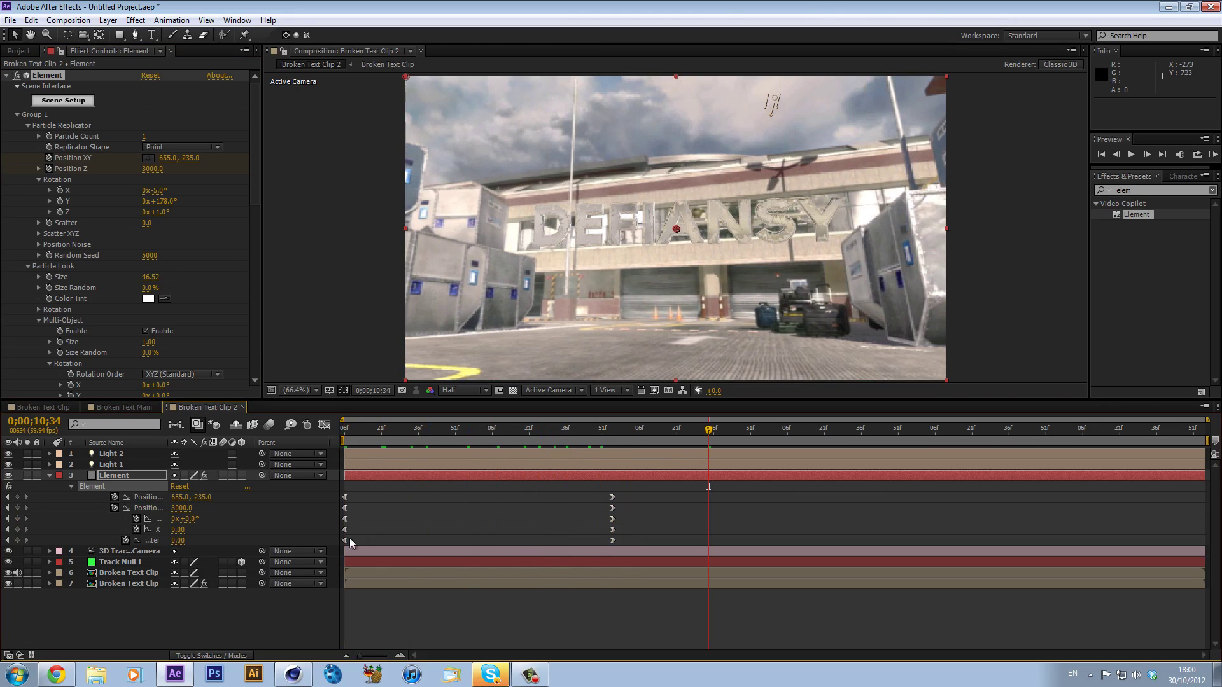
{"action": "left_click", "coordinate": [135, 473]}
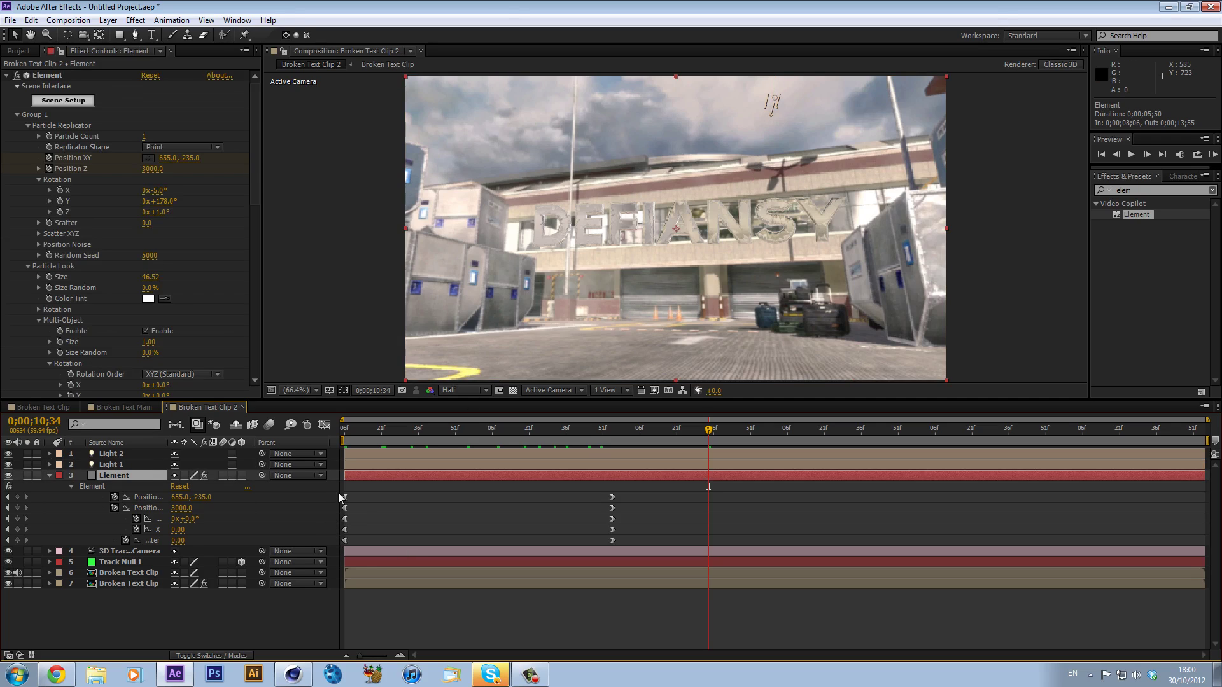
{"action": "left_click_drag", "start_coordinate": [338, 493], "coordinate": [679, 533]}
{"action": "left_click", "coordinate": [678, 529]}
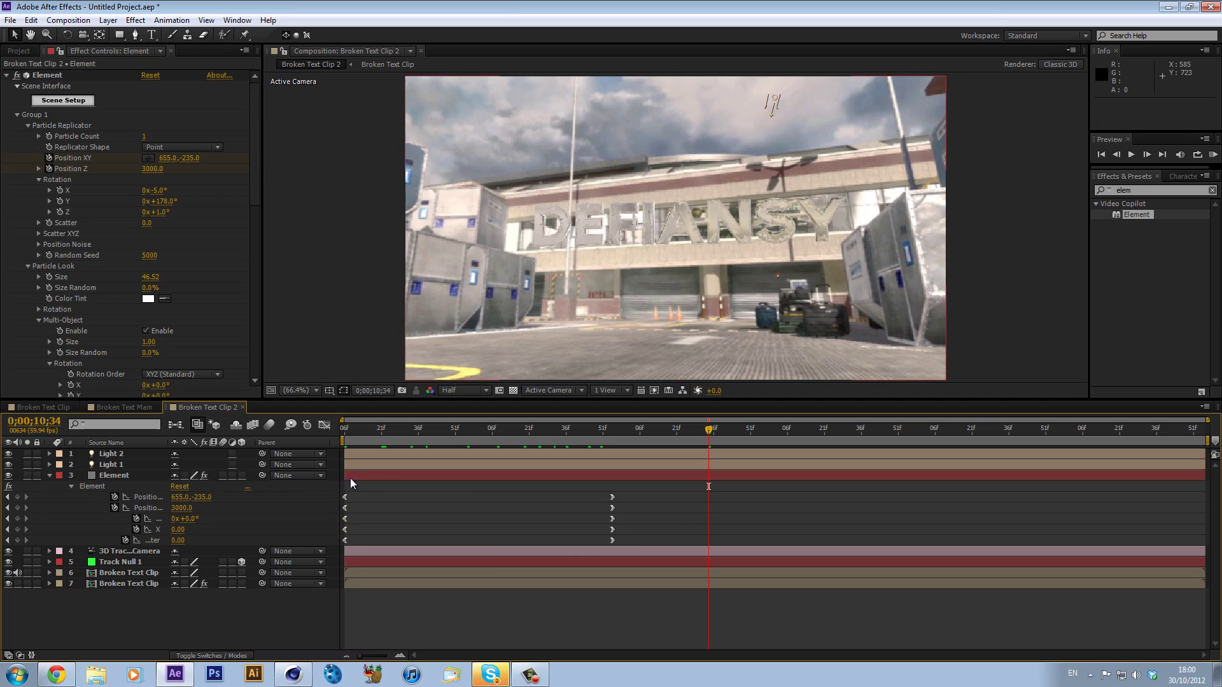
Step: Review how the enlarged text's pieces assemble from the composition's start to 0;00;10;03
{"action": "left_click", "coordinate": [54, 71]}
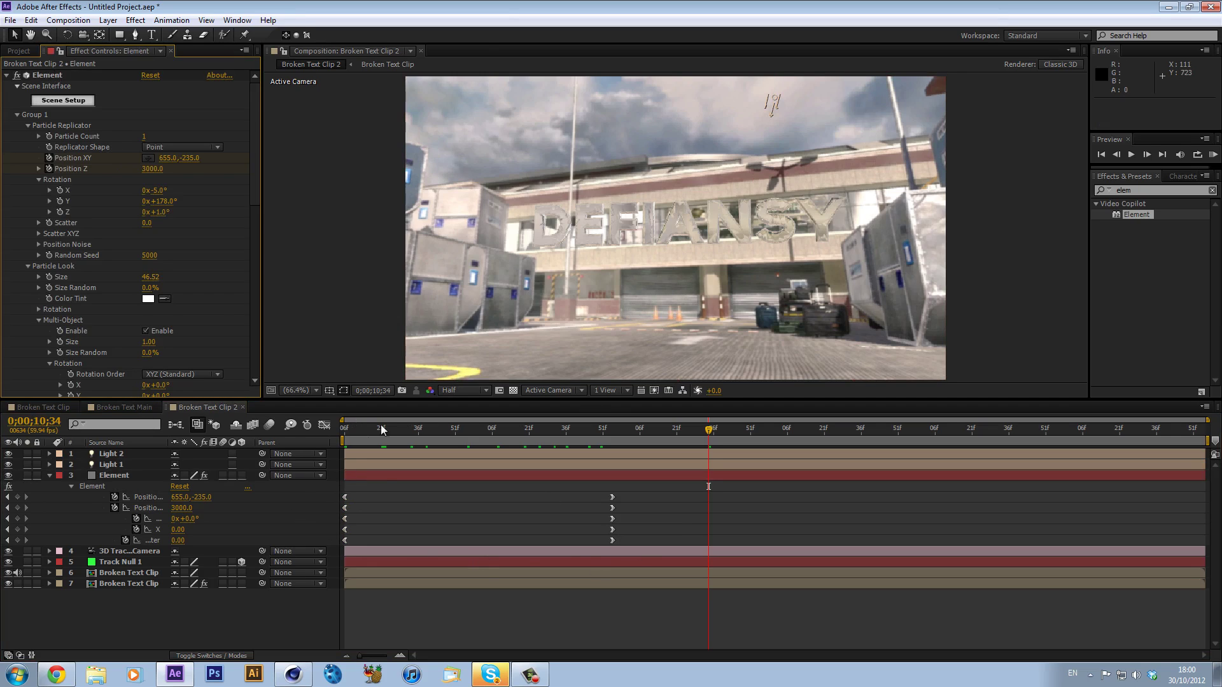
{"action": "left_click_drag", "start_coordinate": [341, 433], "coordinate": [639, 437]}
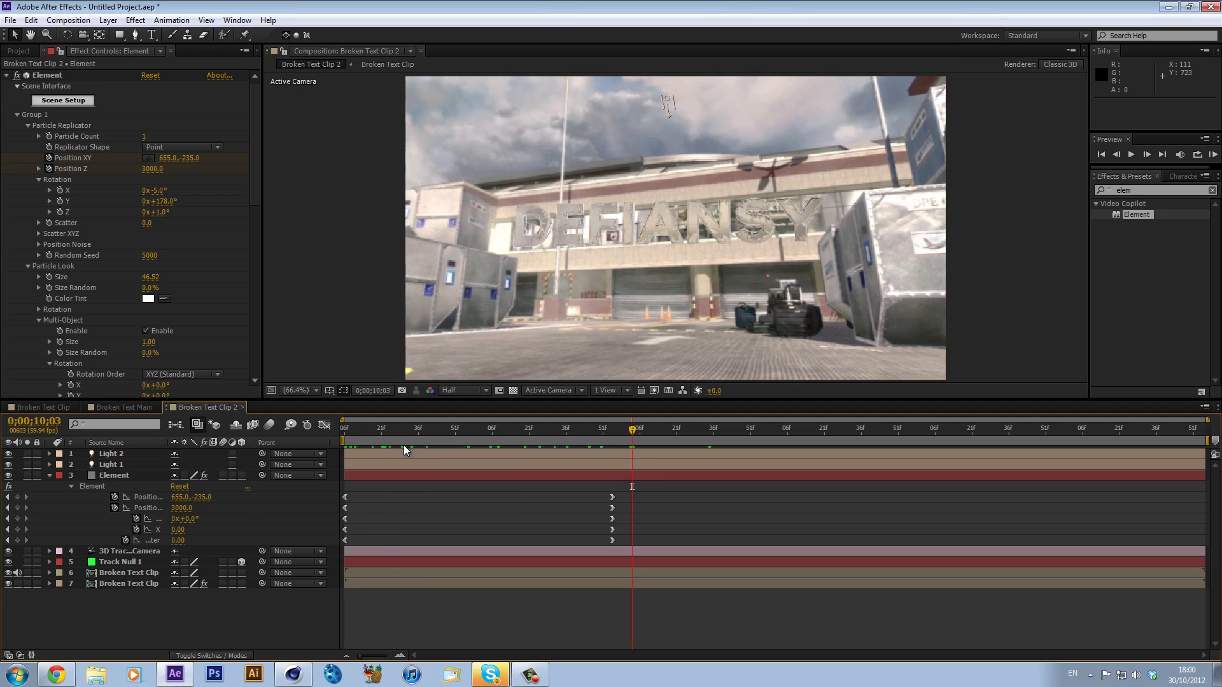
{"action": "left_click", "coordinate": [530, 674]}
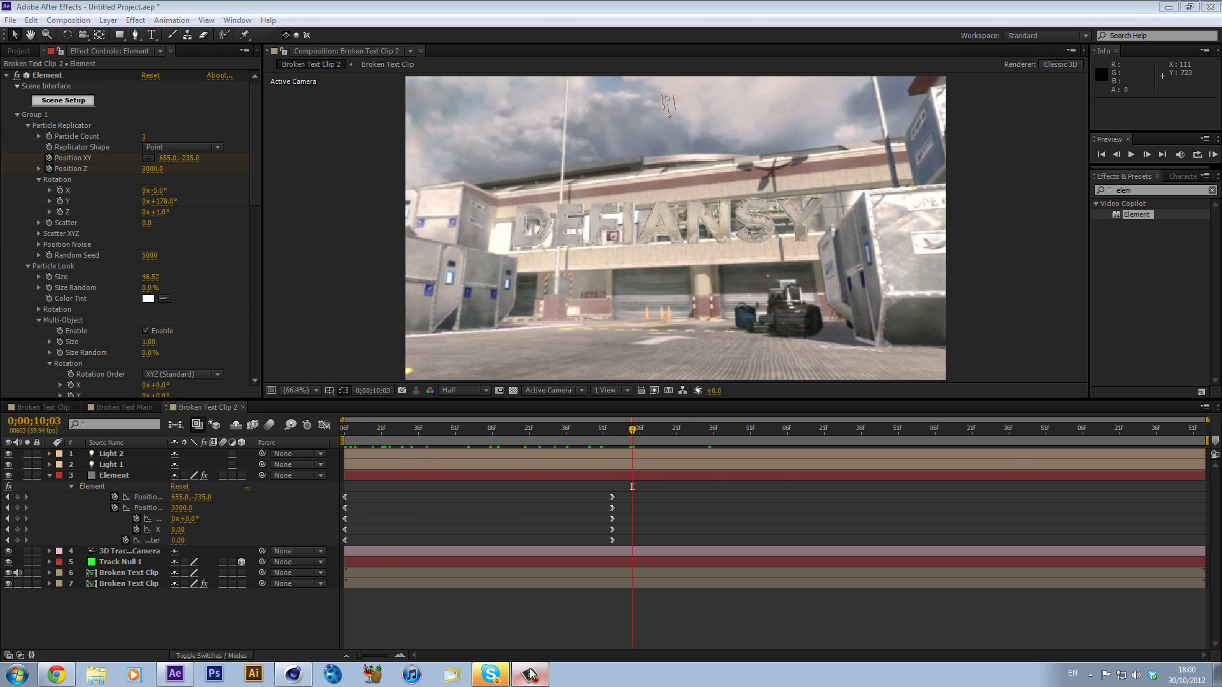